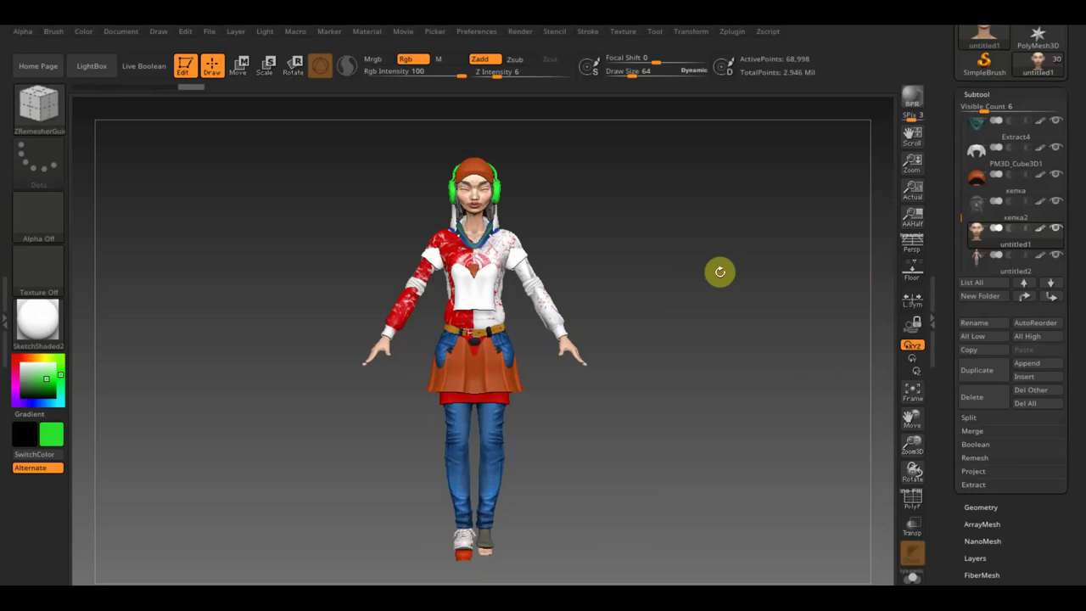
Turn the character to a three-quarter view and zoom until the head and upper torso fill the viewport
mouse_move(688, 291)
left_mouse_down()
mouse_move(741, 294)
mouse_move(640, 291)
mouse_move(715, 291)
mouse_move(732, 407)
mouse_move(800, 546)
mouse_move(720, 300)
mouse_move(727, 376)
mouse_move(670, 211)
mouse_move(650, 351)
mouse_move(654, 245)
left_mouse_up()
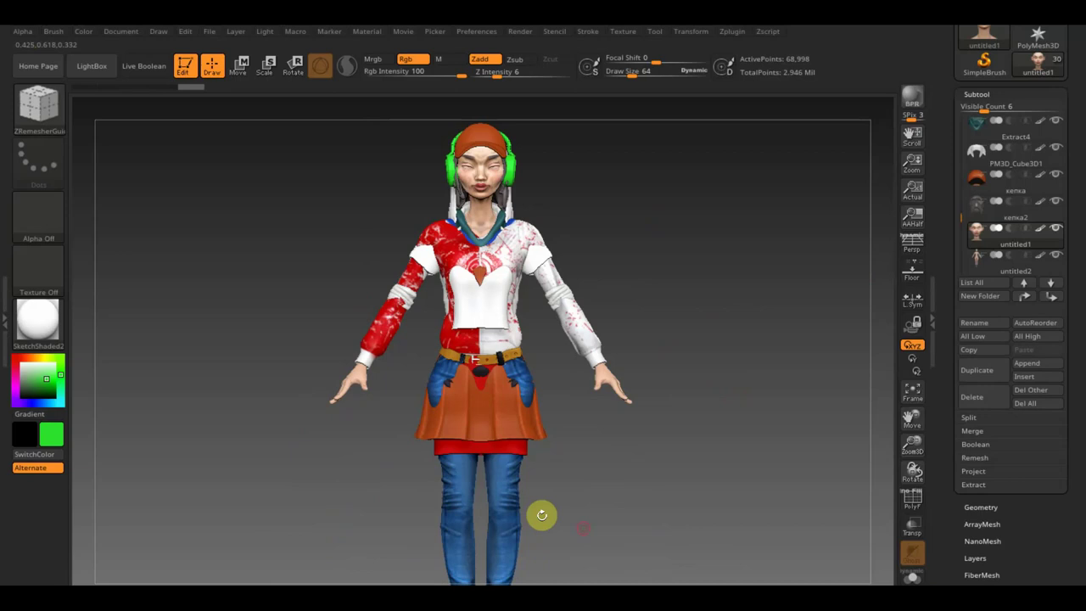
left_click_drag(594, 495, 591, 434, "alt")
left_click_drag(606, 484, 694, 378)
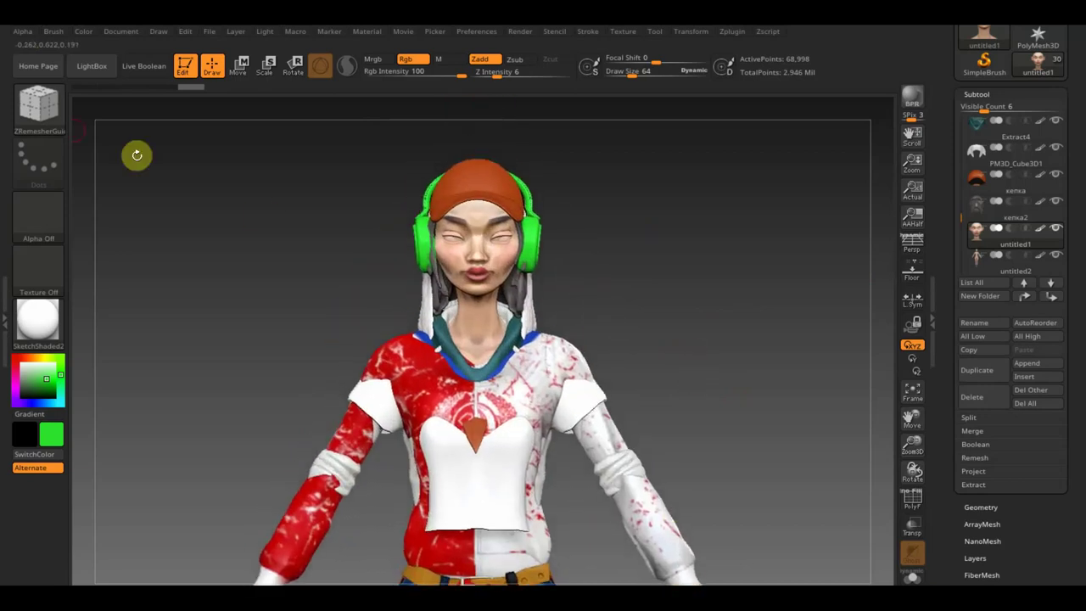
left_click(34, 111)
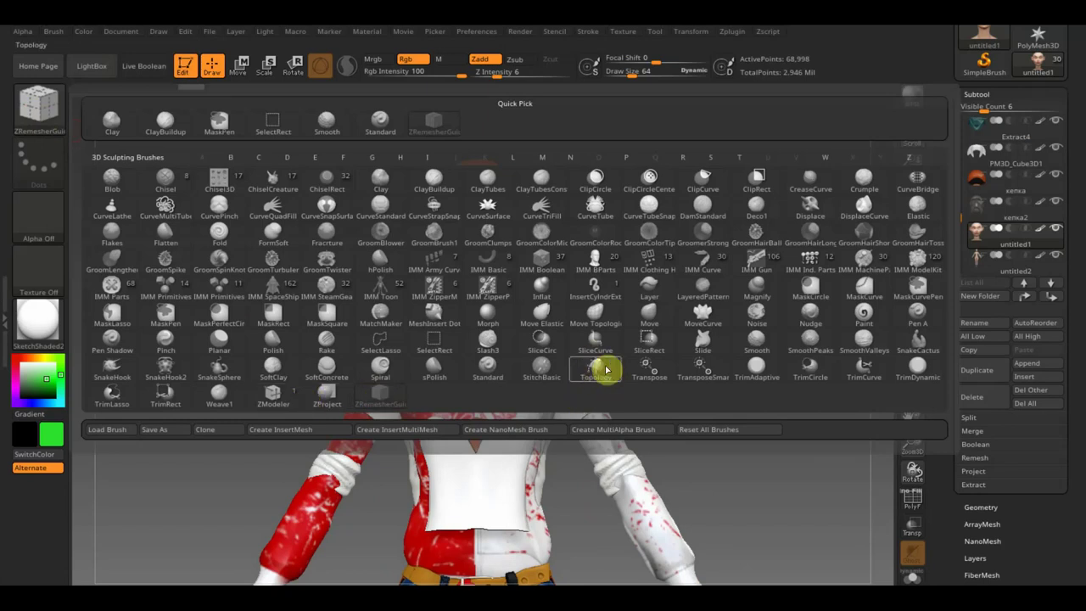
Pick the ZRemesherGuides brush and solo the untitled1 head subtool, zooming in on it
left_click(377, 399)
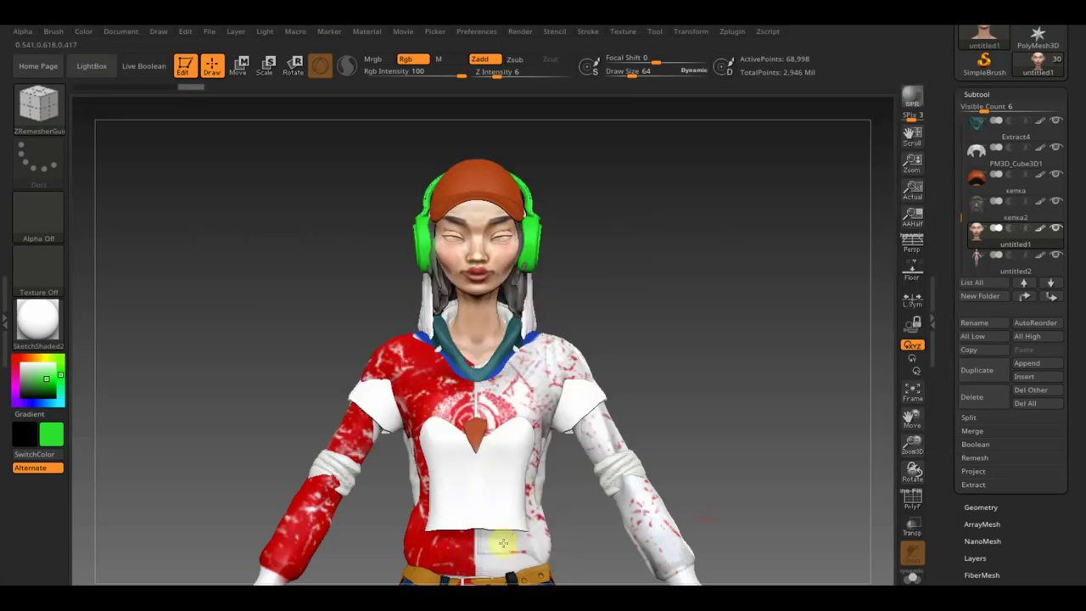
scroll(645, 356, "up", 3)
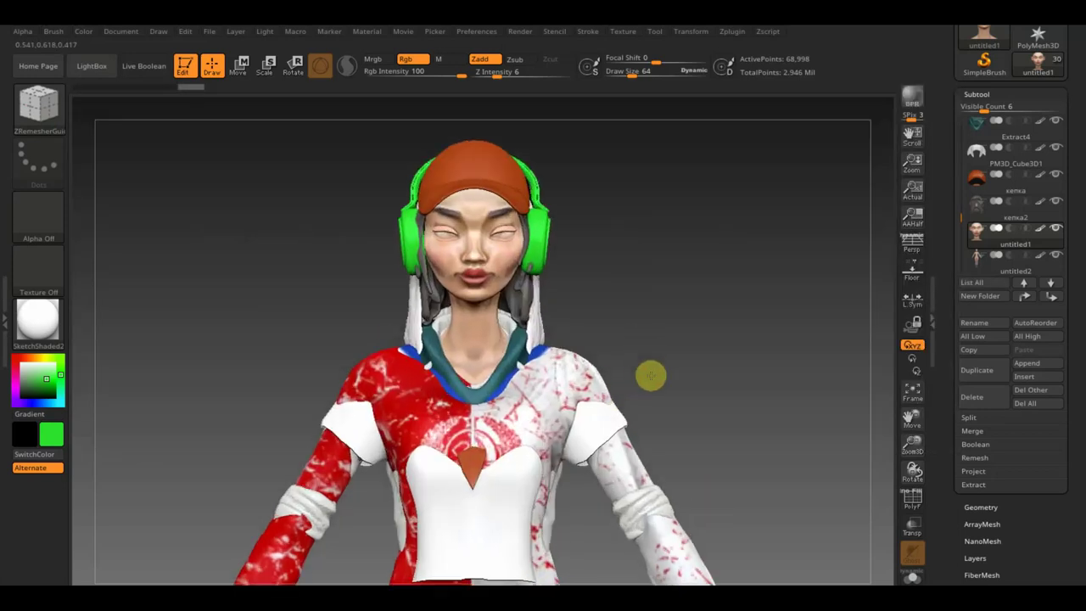
left_click(1055, 229, "alt")
left_click_drag(676, 316, 705, 415, "alt")
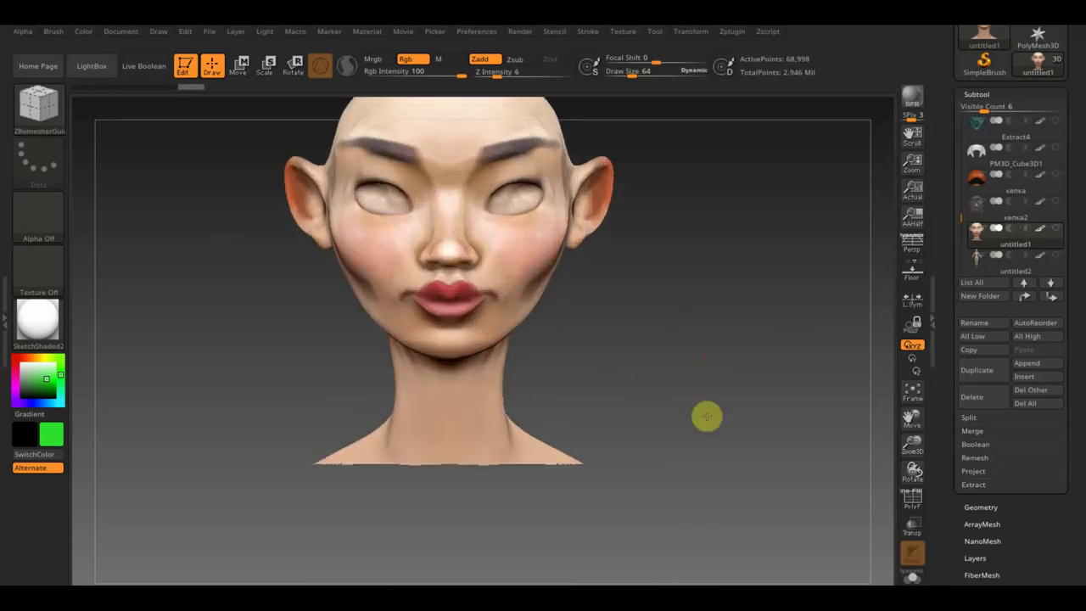
Zoom in, check the Spotlight topology reference image, and reduce Draw Size to 21
mouse_move(707, 335)
left_mouse_down("alt")
mouse_move(727, 479)
mouse_move(754, 449)
left_mouse_up("alt")
key("shift")
key("shift+z")
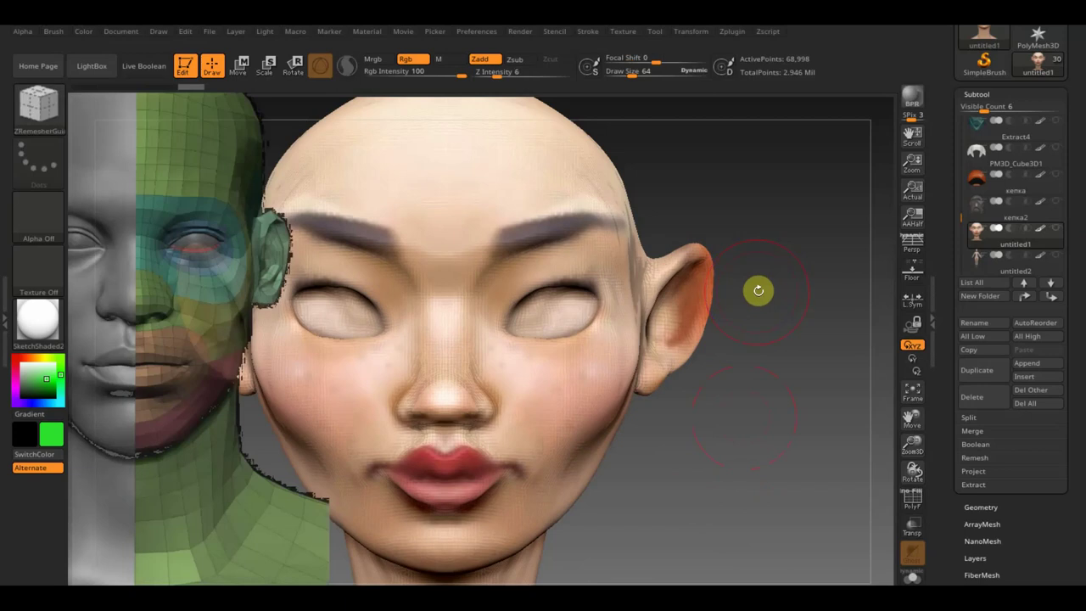
key("z")
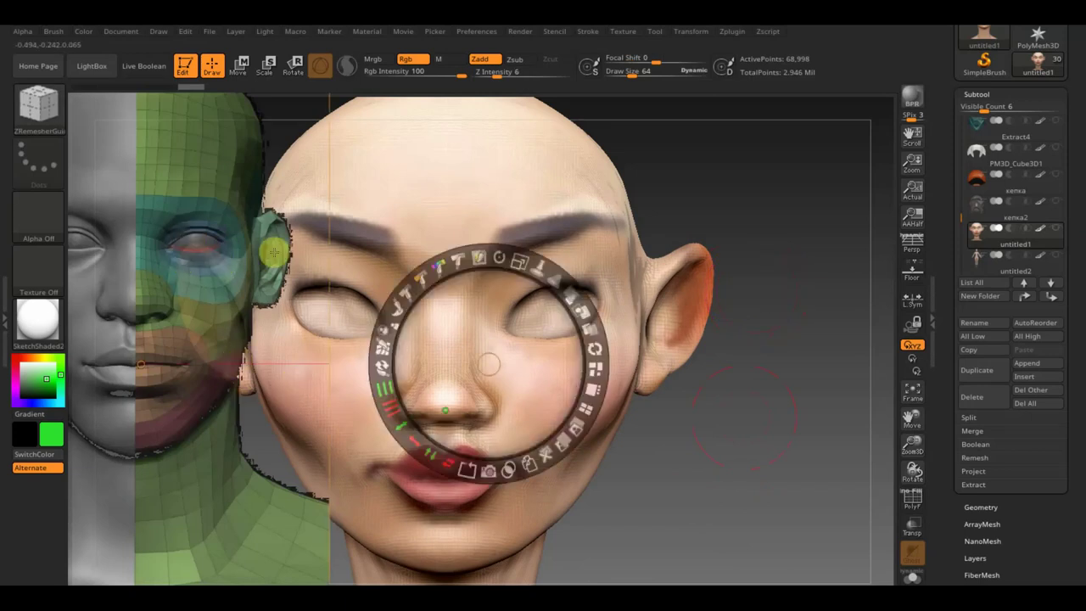
key("shift+z")
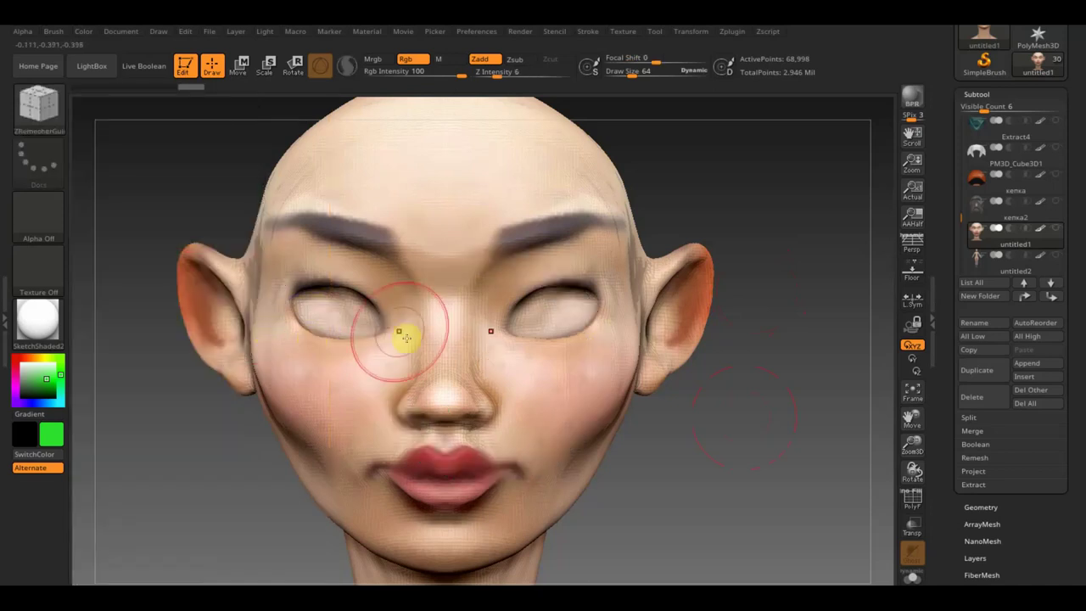
left_click_drag(633, 70, 624, 73)
Draw a ZRemesherGuides curve around the mouth from below the nose to the chin
left_click_drag(756, 211, 735, 223)
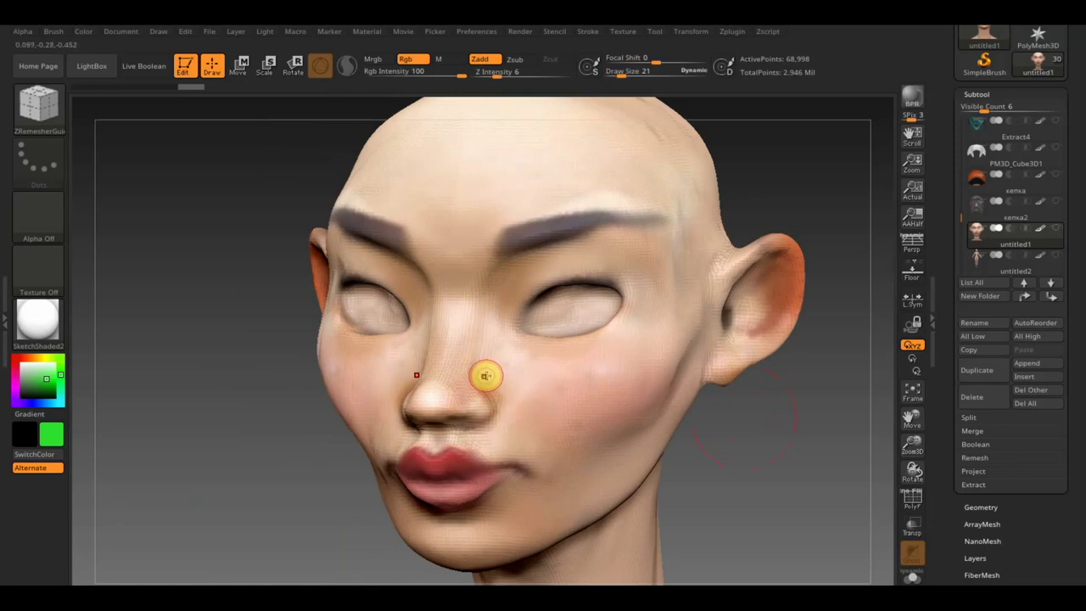
left_click_drag(486, 378, 494, 400)
mouse_move(727, 400)
left_mouse_down("shift")
mouse_move(775, 430)
mouse_move(734, 399)
left_mouse_up("shift")
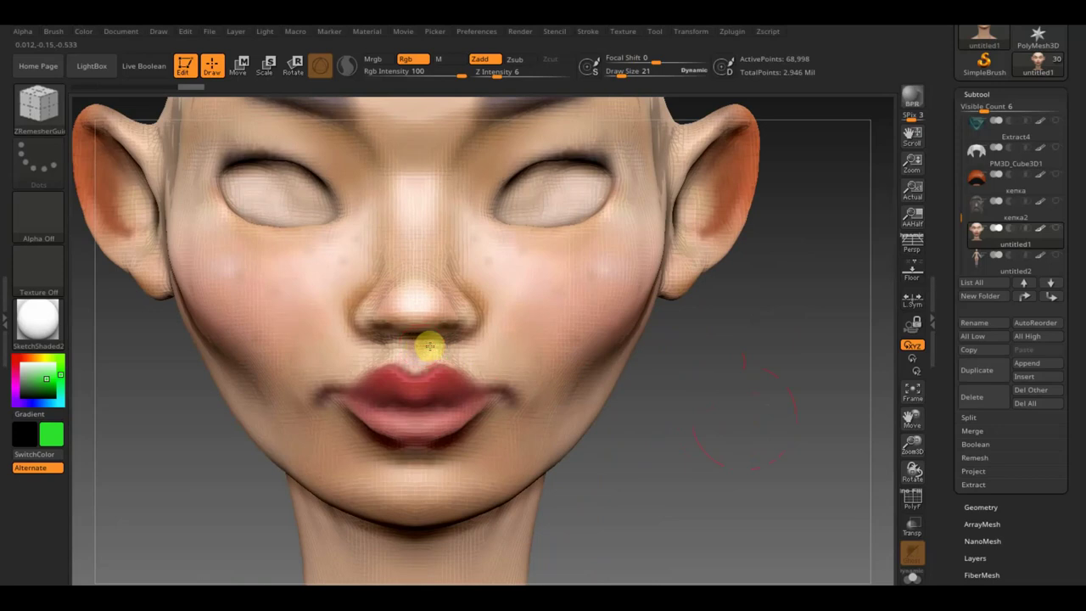
mouse_move(522, 363)
left_mouse_down()
mouse_move(525, 445)
mouse_move(458, 469)
mouse_move(408, 469)
left_mouse_up()
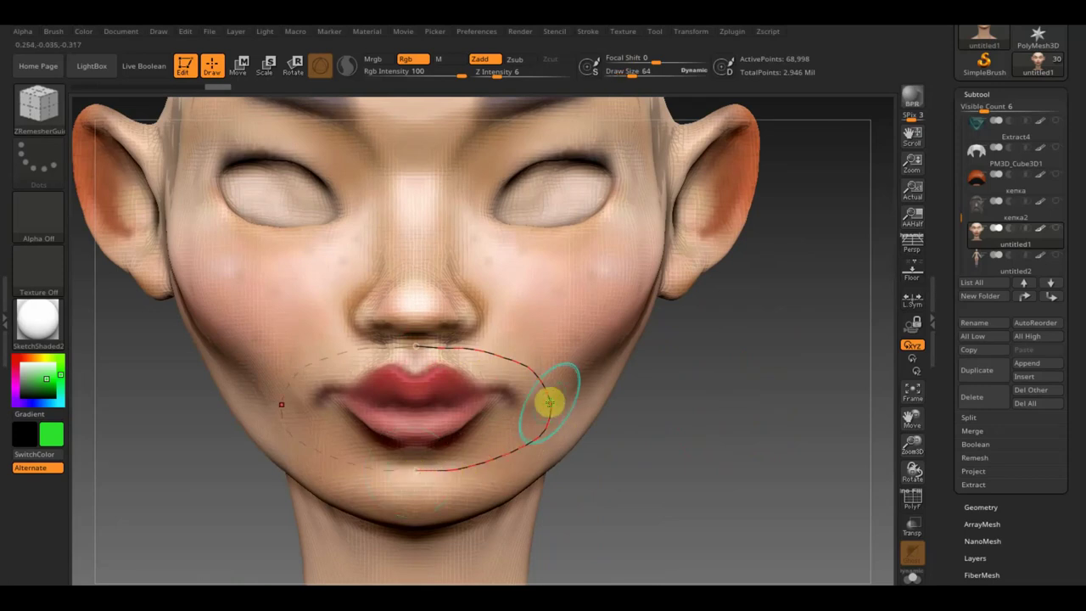
Adjust the mouth loop's lip corners and draw a guide from the mouth corner toward the cheek
left_click_drag(486, 388, 525, 398)
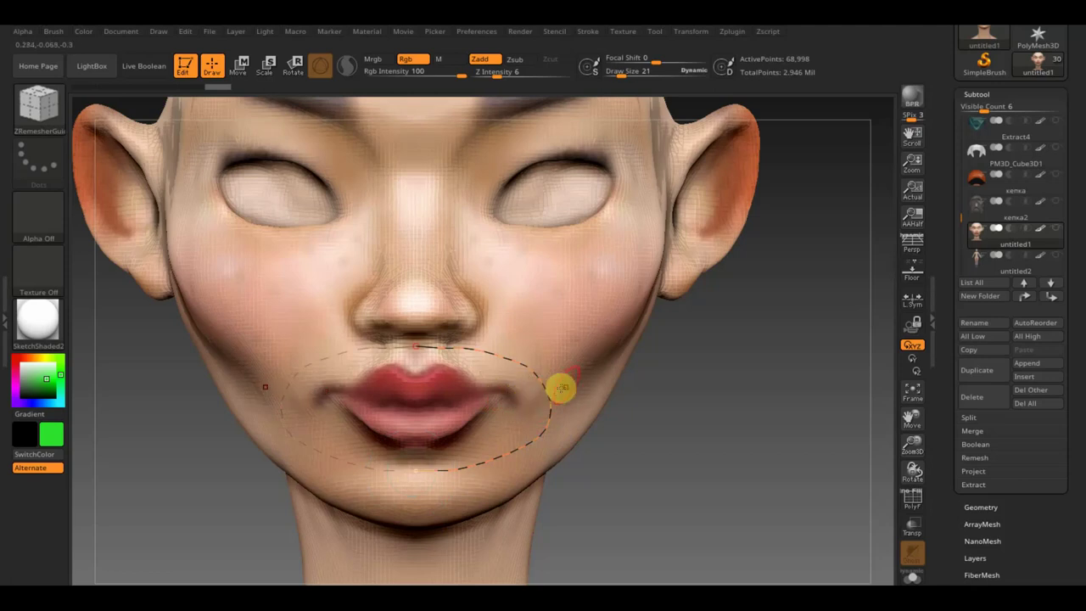
left_click_drag(739, 374, 724, 375)
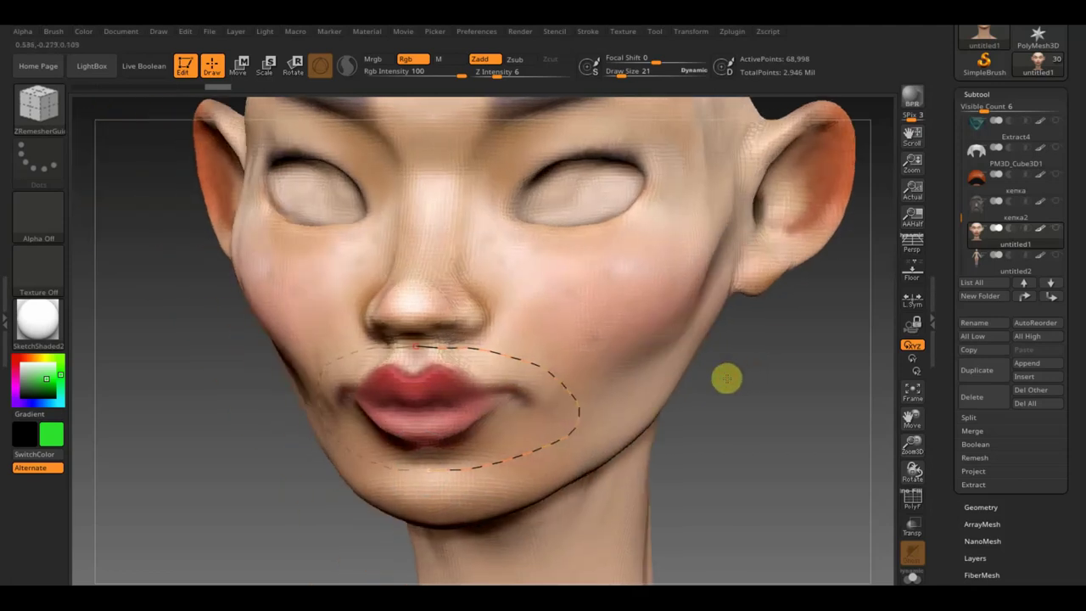
left_click_drag(488, 398, 413, 404)
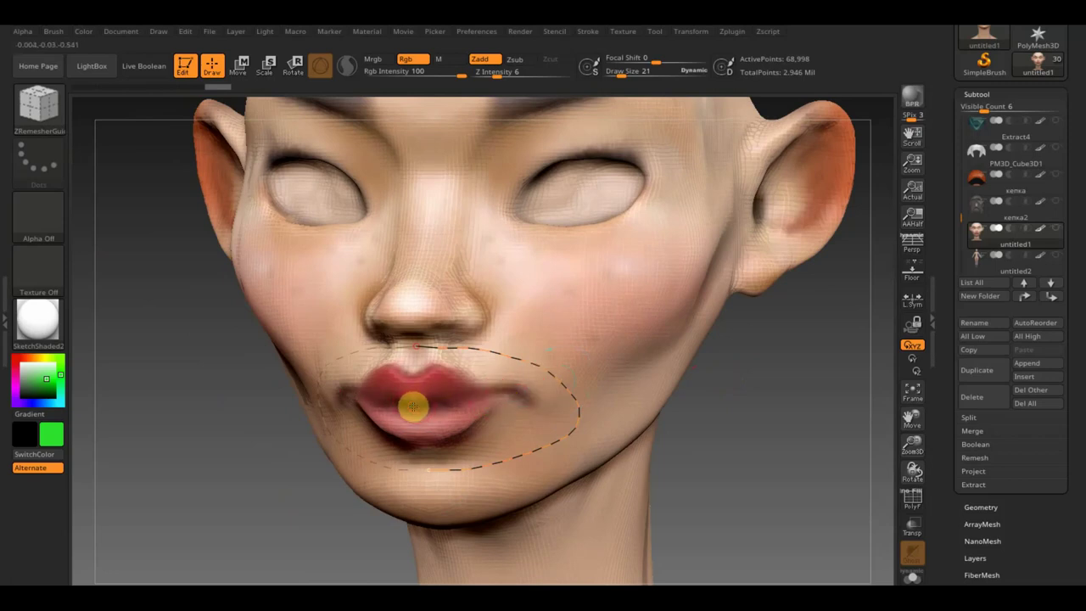
mouse_move(439, 404)
left_mouse_down()
mouse_move(546, 384)
mouse_move(673, 327)
mouse_move(719, 243)
mouse_move(761, 107)
mouse_move(761, 120)
left_mouse_up()
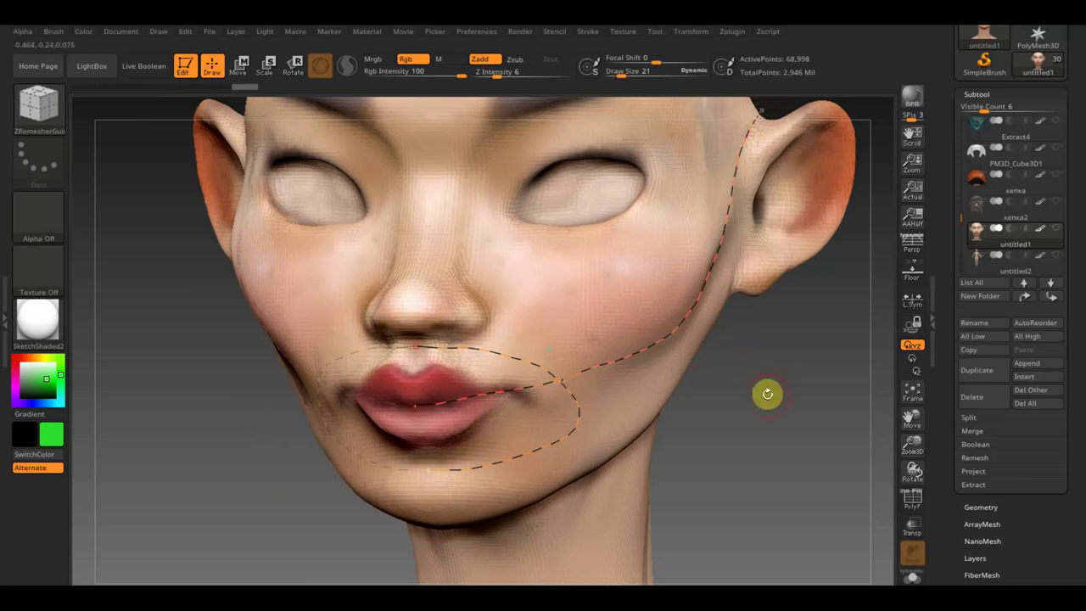
Draw a guide from the nose wing across the cheek
mouse_move(768, 375)
left_mouse_down()
mouse_move(727, 477)
mouse_move(711, 483)
mouse_move(634, 451)
left_mouse_up()
left_click_drag(182, 376, 197, 370, "shift")
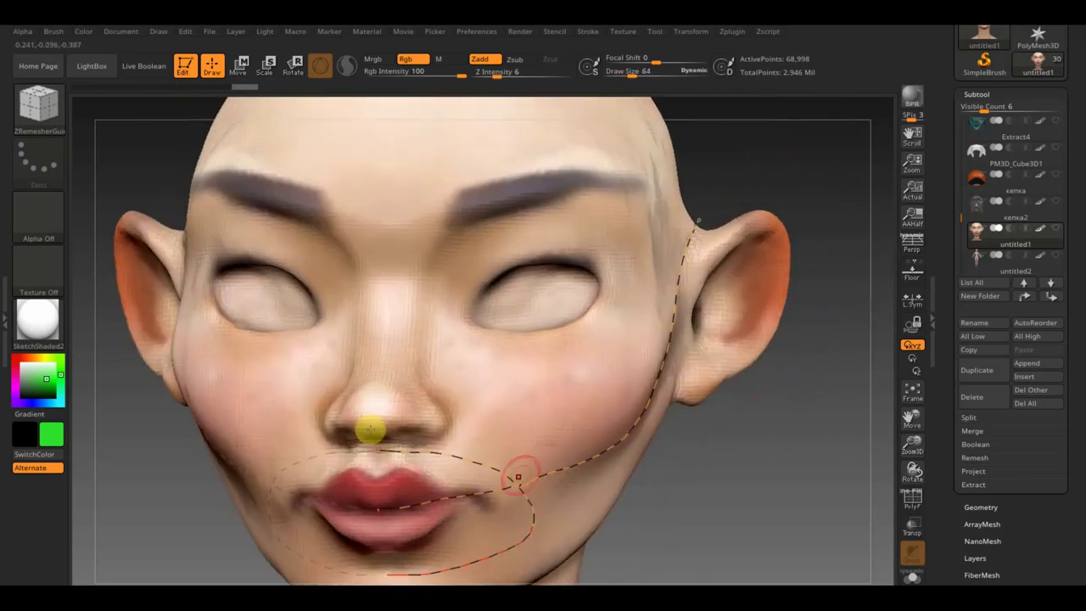
left_click_drag(752, 501, 758, 438)
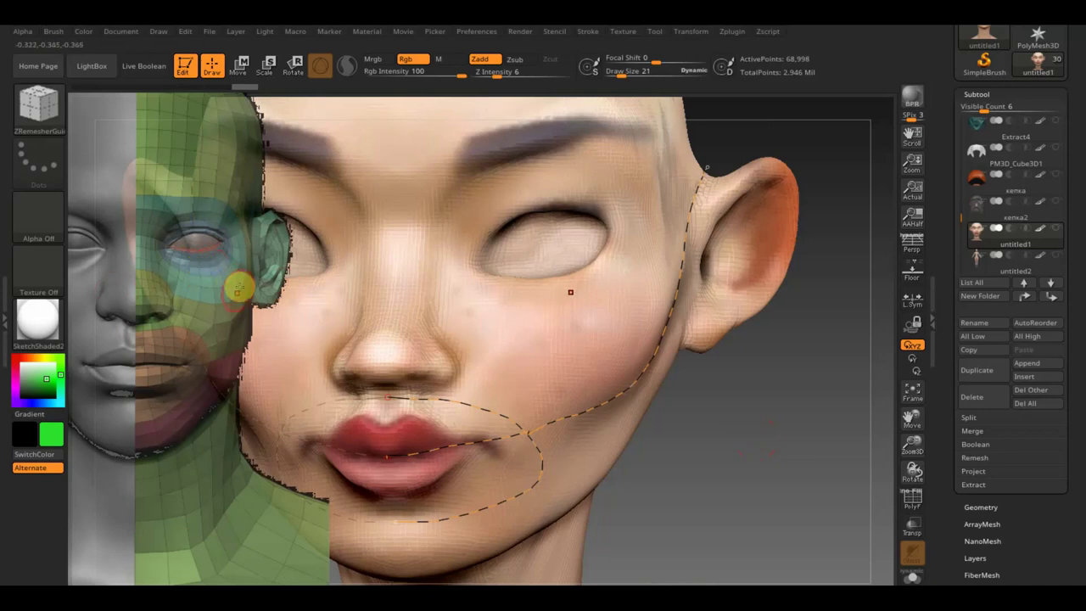
key("shift")
left_click_drag(332, 276, 332, 279)
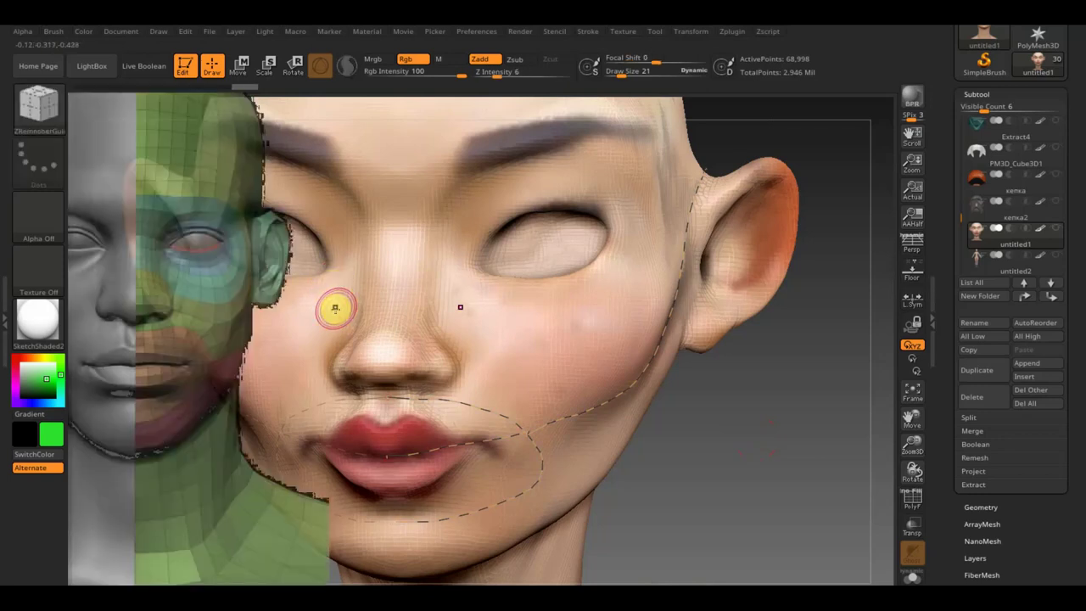
mouse_move(335, 308)
left_mouse_down()
mouse_move(368, 359)
mouse_move(460, 380)
left_mouse_up()
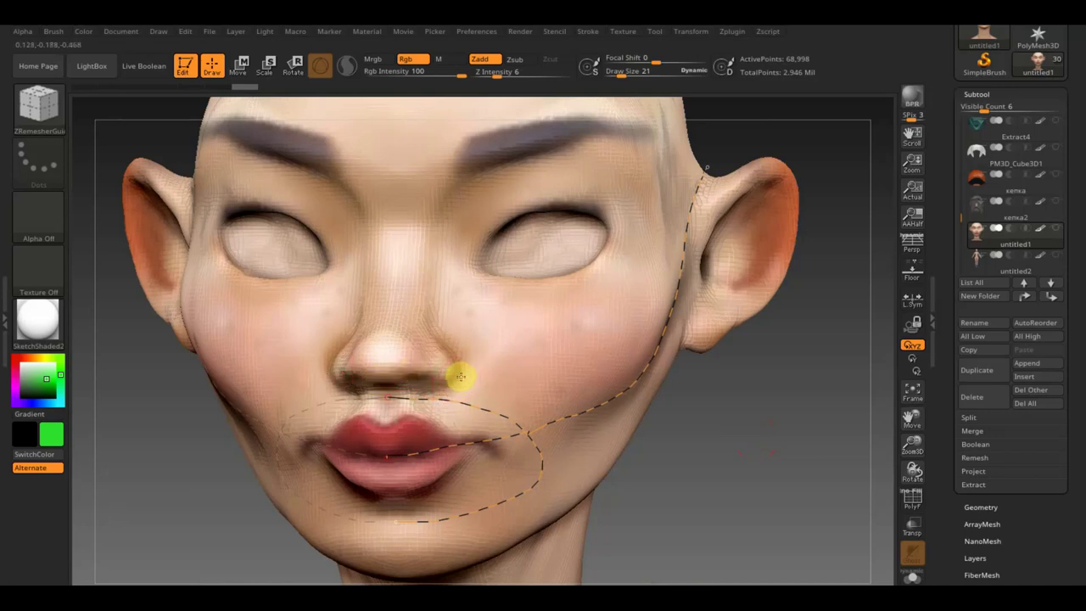
mouse_move(513, 387)
left_mouse_down()
mouse_move(591, 362)
mouse_move(629, 319)
left_mouse_up()
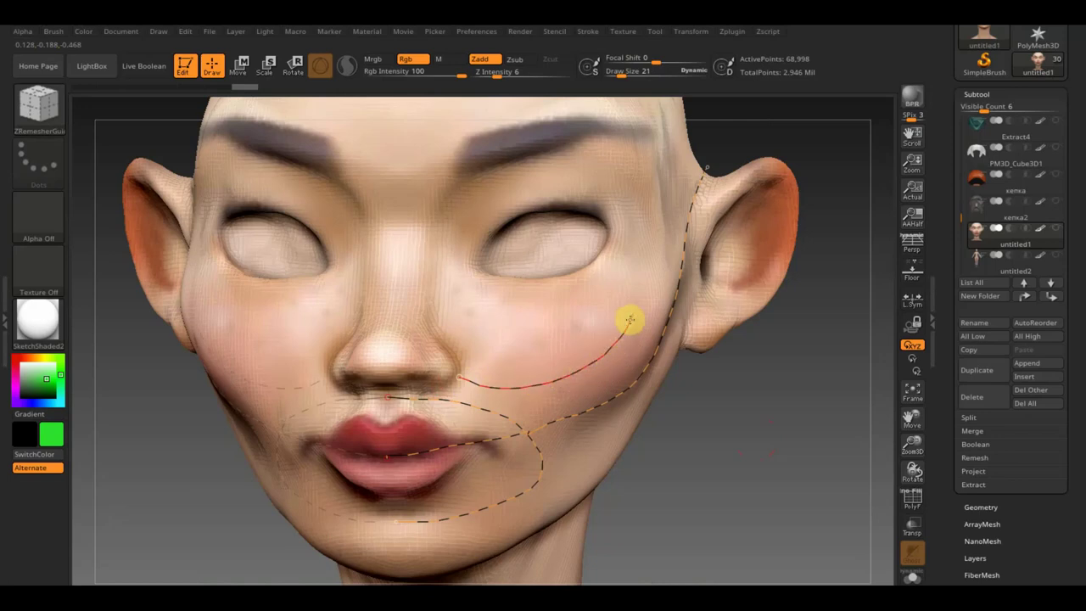
Extend the jaw guide up toward the ear and draw a guide from the nose up to the eye
mouse_move(648, 276)
left_mouse_down()
mouse_move(654, 232)
mouse_move(694, 157)
left_mouse_up()
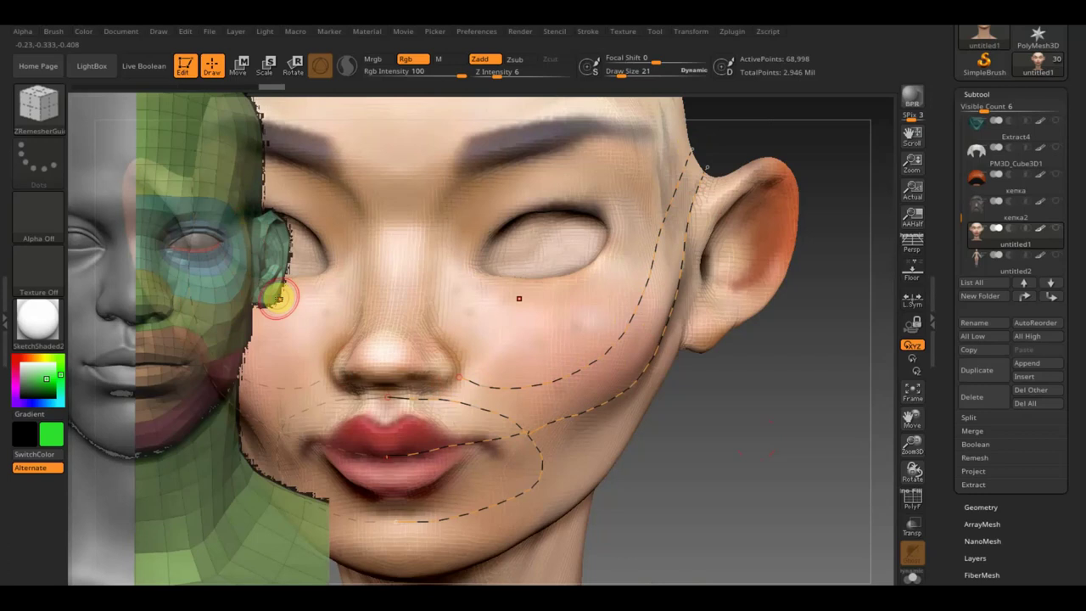
key("shift")
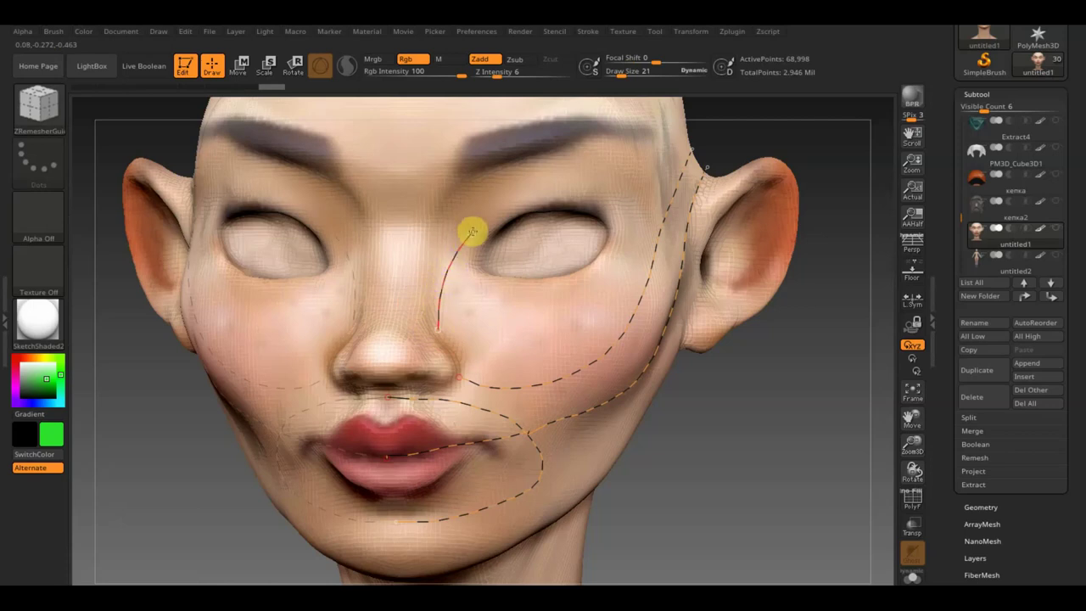
left_click_drag(490, 219, 575, 196)
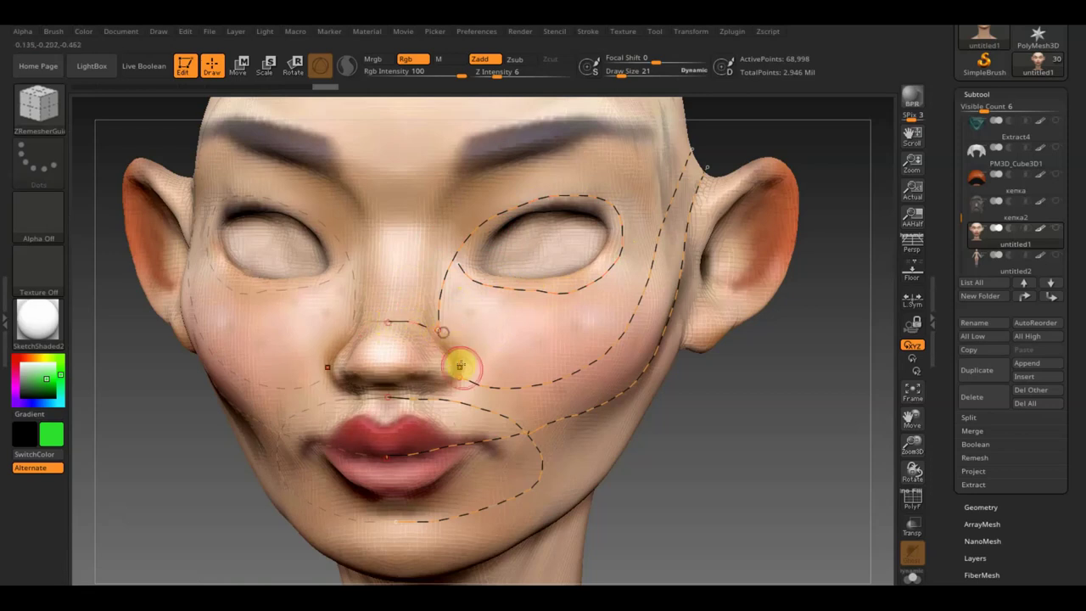
Adjust the brush size and continue the eye-socket loop with a new point at the brow
key("bracketright")
key("bracketright")
key("bracketright")
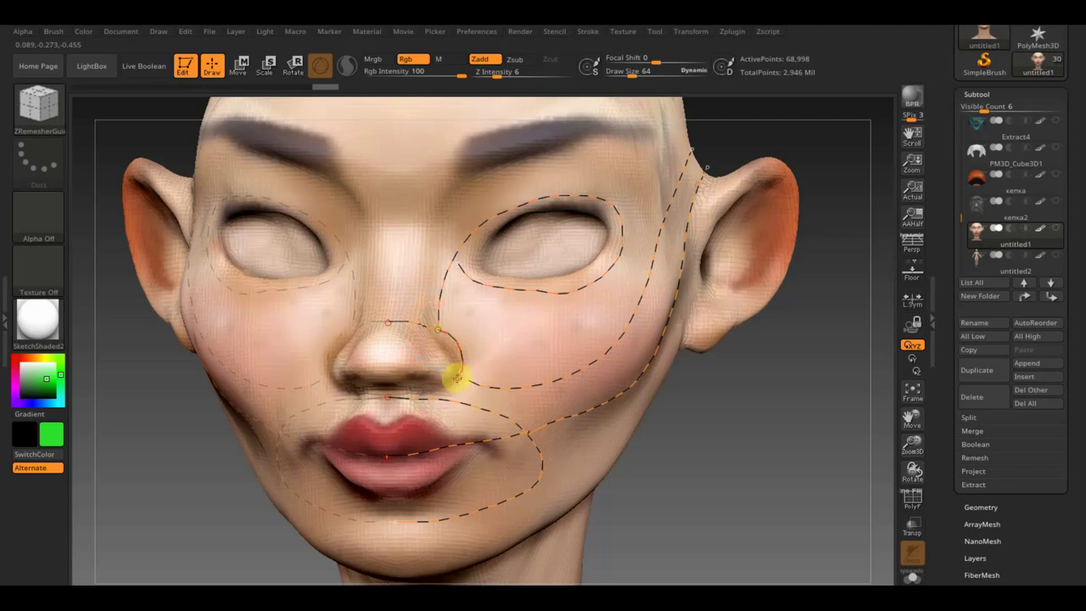
key("bracketleft")
key("bracketleft")
key("bracketleft")
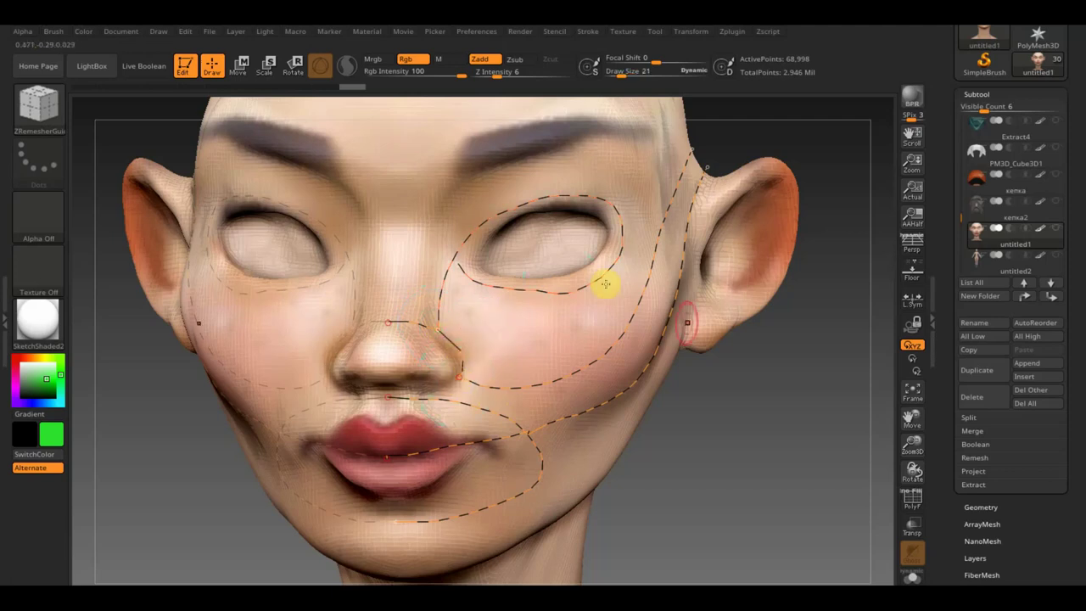
left_click(756, 392)
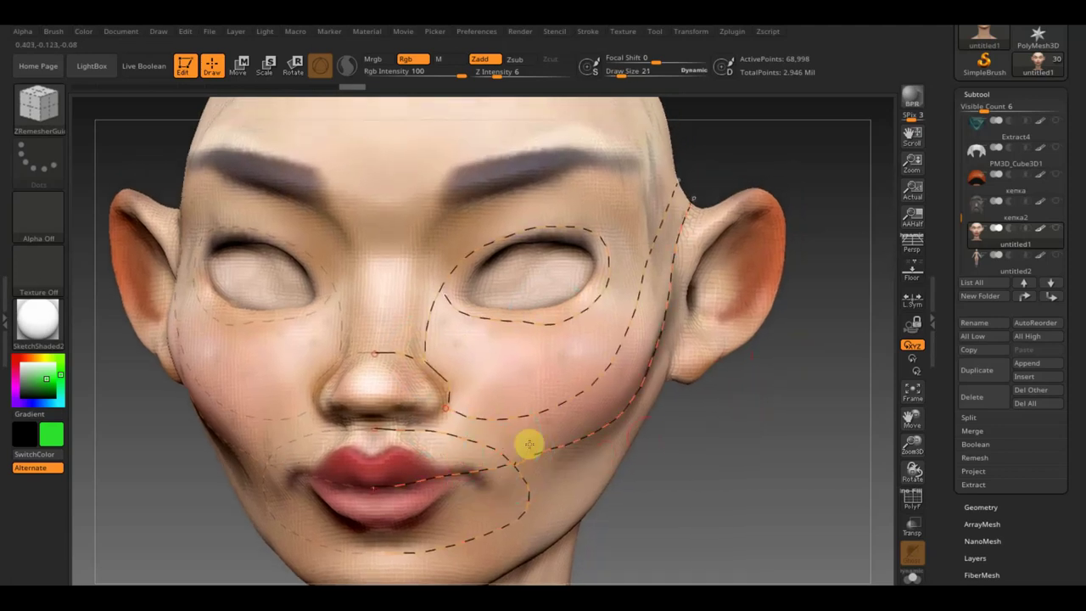
left_click_drag(702, 438, 685, 461, "alt")
left_click(573, 214)
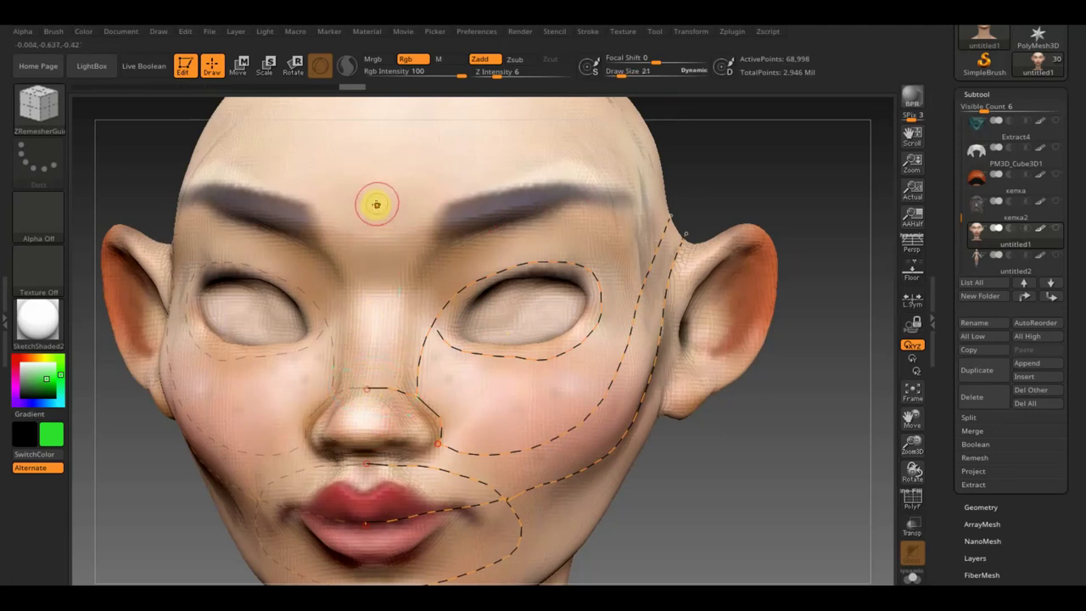
Draw a centre guide down the nose, then rework it to end between the eyebrows
left_click_drag(376, 204, 376, 251)
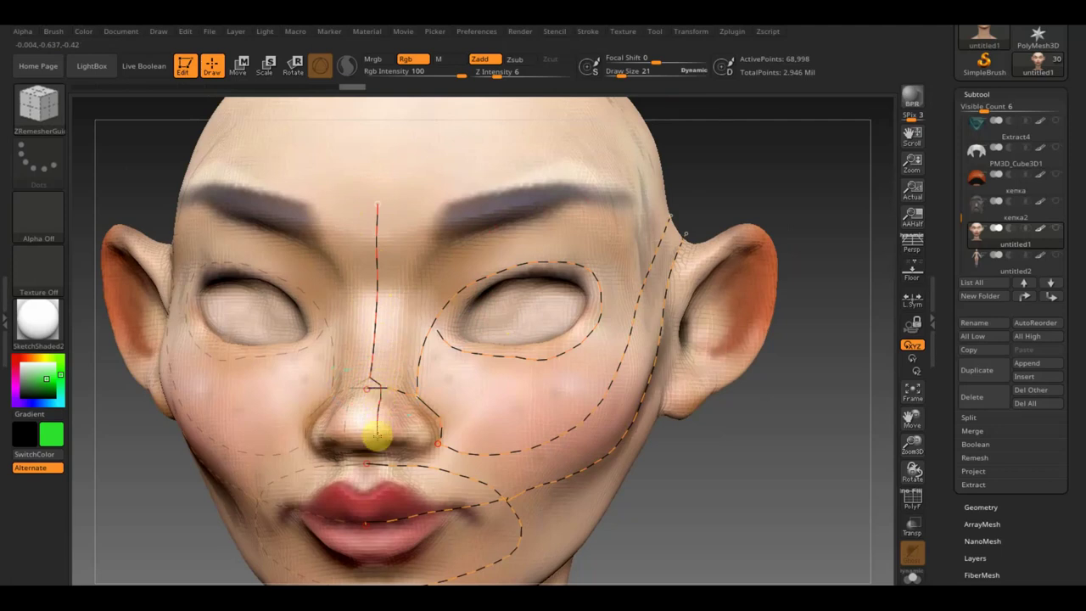
left_click_drag(376, 430, 377, 439)
left_click(375, 441, "alt")
left_click_drag(373, 434, 364, 389)
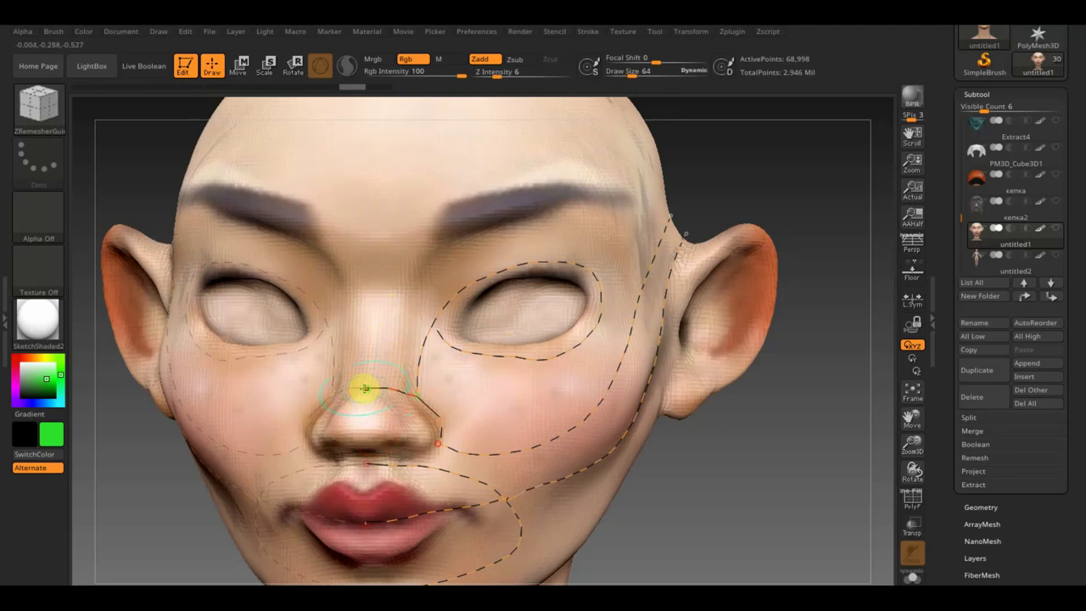
left_click_drag(375, 286, 381, 238)
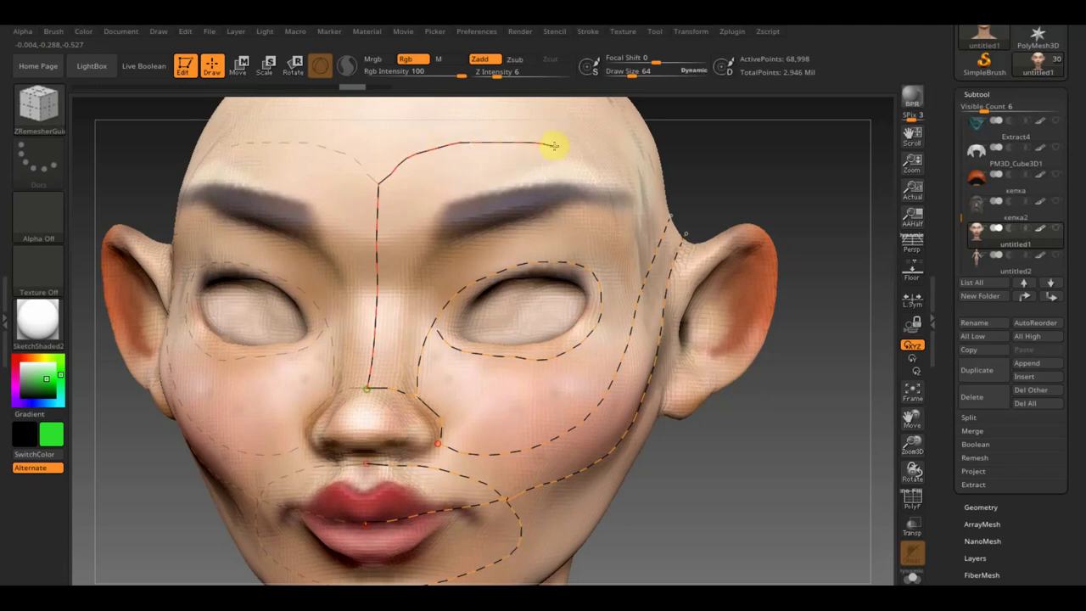
Draw a guide from the outer brow down beside the eye toward the cheek
left_click_drag(624, 208, 622, 303)
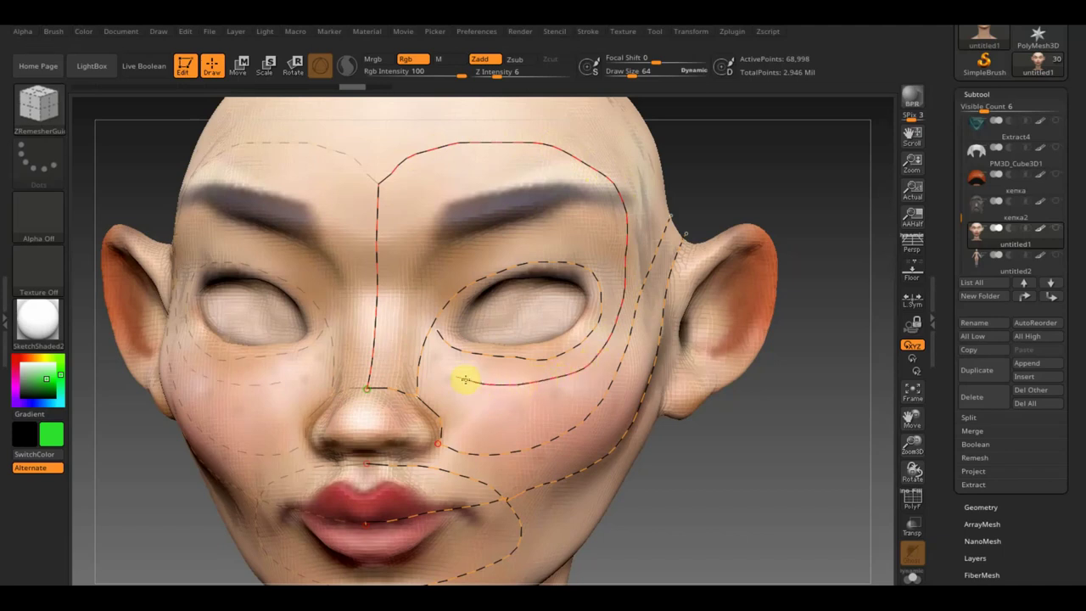
left_click(373, 348)
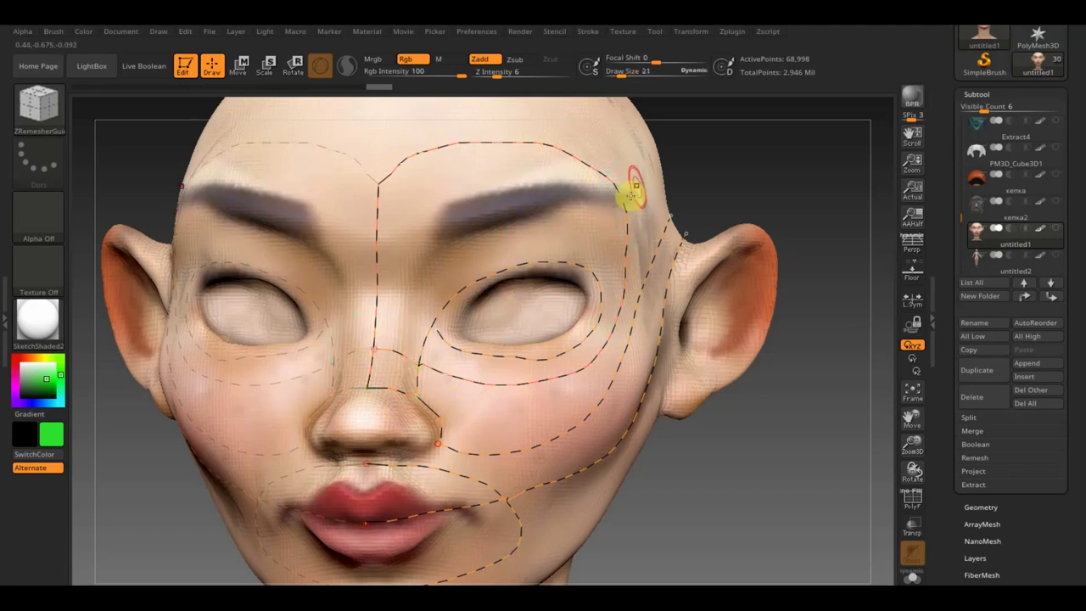
mouse_move(628, 204)
right_mouse_down()
mouse_move(717, 187)
mouse_move(695, 187)
right_mouse_up()
left_click(639, 206)
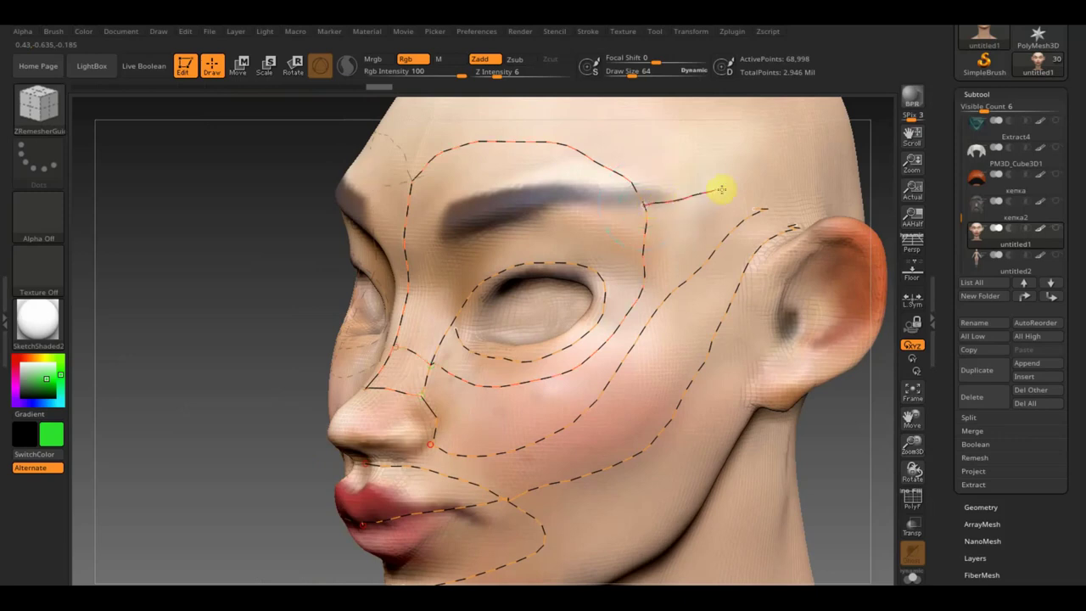
Extend the brow curve toward the temple and delete the stray segment past it
left_click(753, 179)
left_click(754, 180)
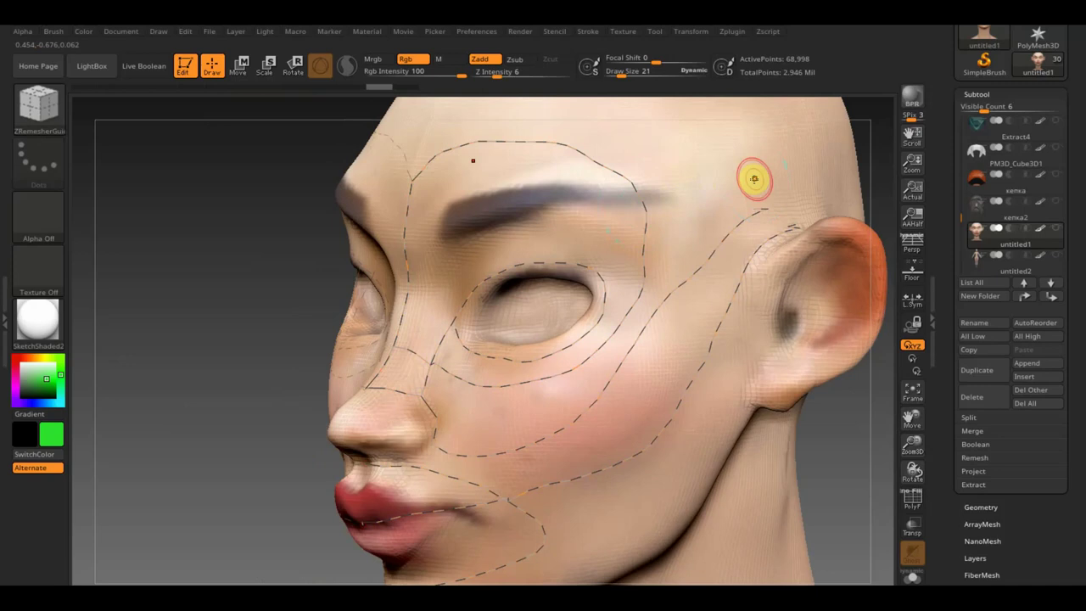
mouse_move(872, 462)
left_mouse_down()
mouse_move(843, 458)
mouse_move(871, 464)
left_mouse_up()
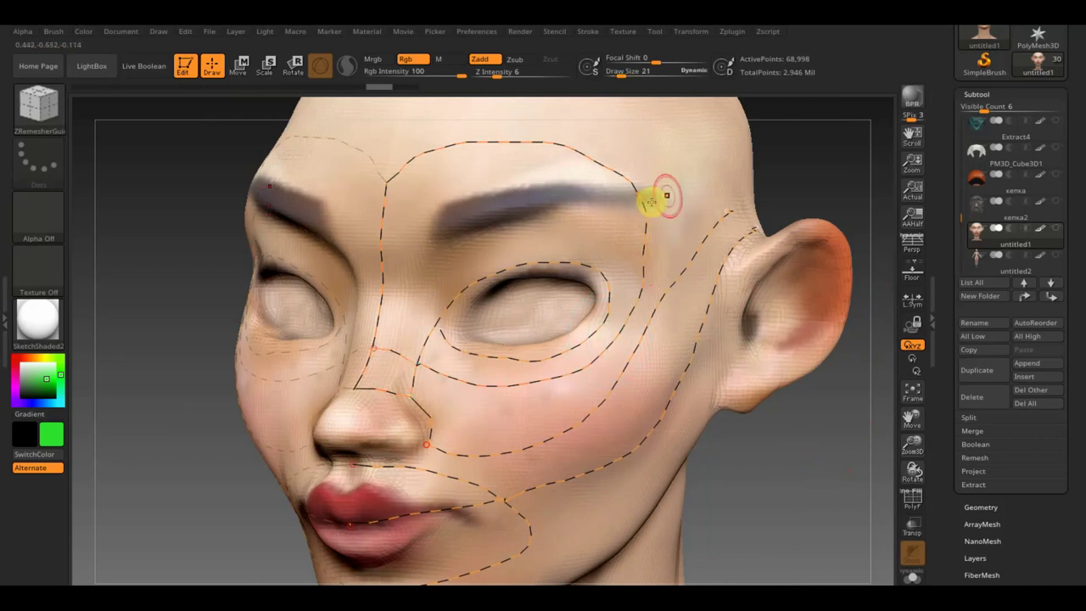
left_click_drag(827, 463, 826, 467)
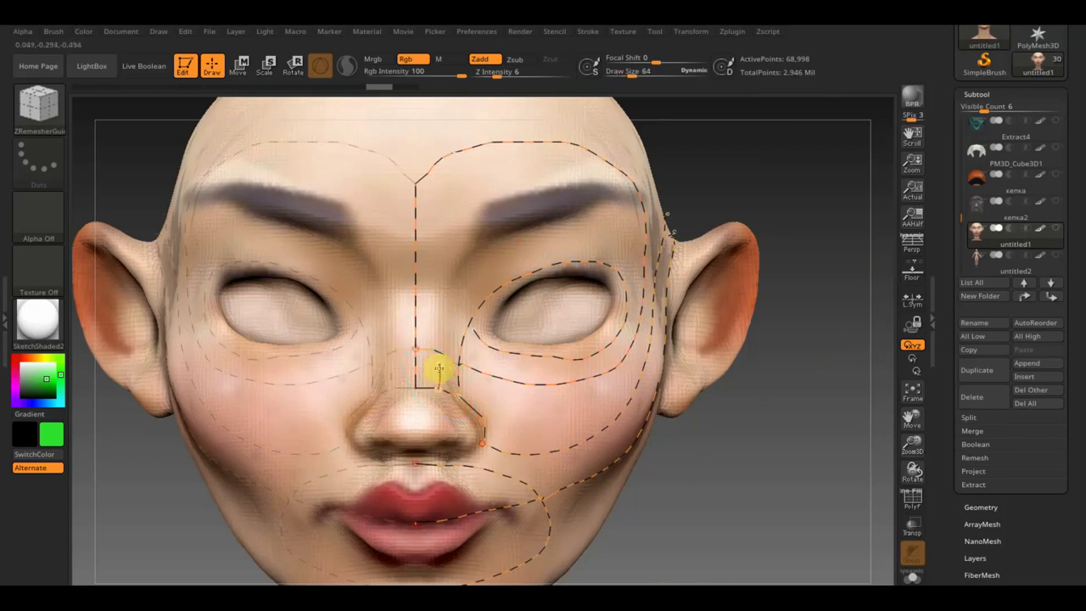
Draw guide curves from the nose-bridge line up and along the eyebrow
mouse_move(445, 303)
left_mouse_down()
mouse_move(460, 263)
mouse_move(497, 228)
mouse_move(550, 220)
left_mouse_up()
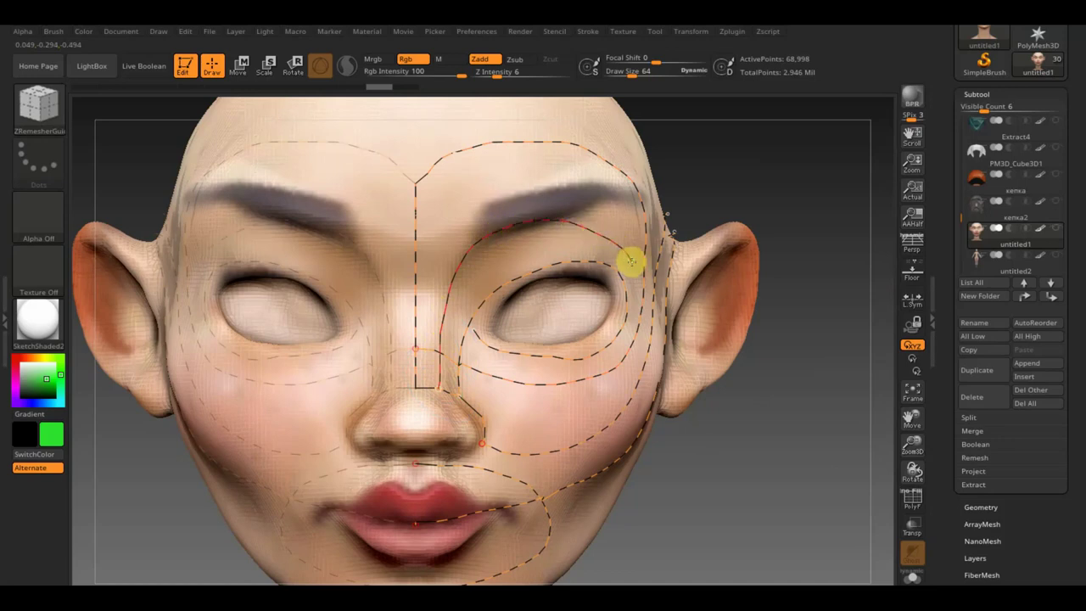
left_click_drag(642, 285, 643, 286)
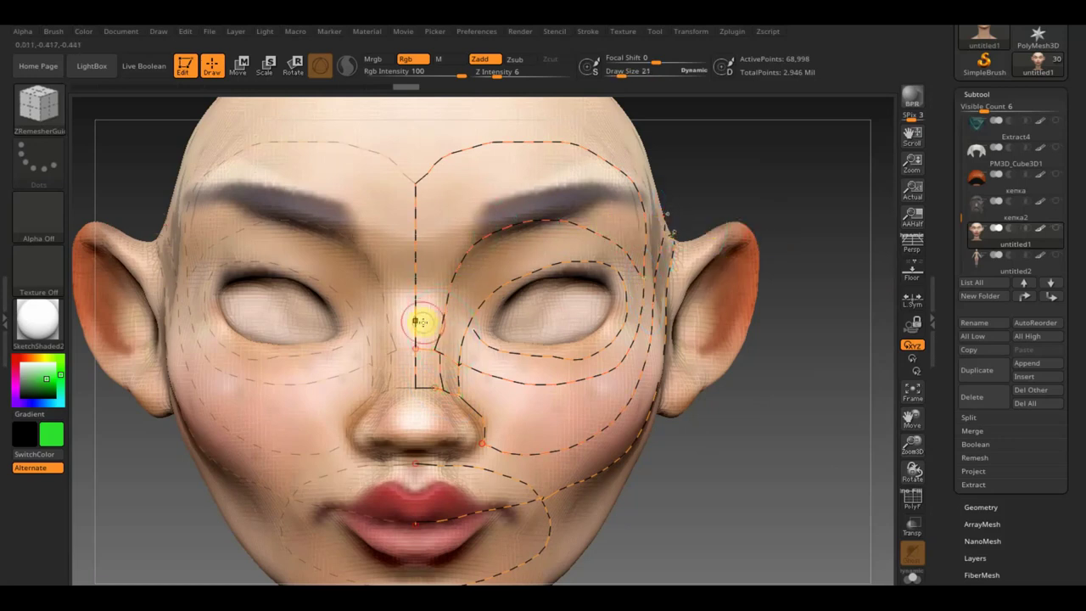
mouse_move(415, 348)
left_mouse_down()
mouse_move(453, 376)
mouse_move(432, 376)
left_mouse_up()
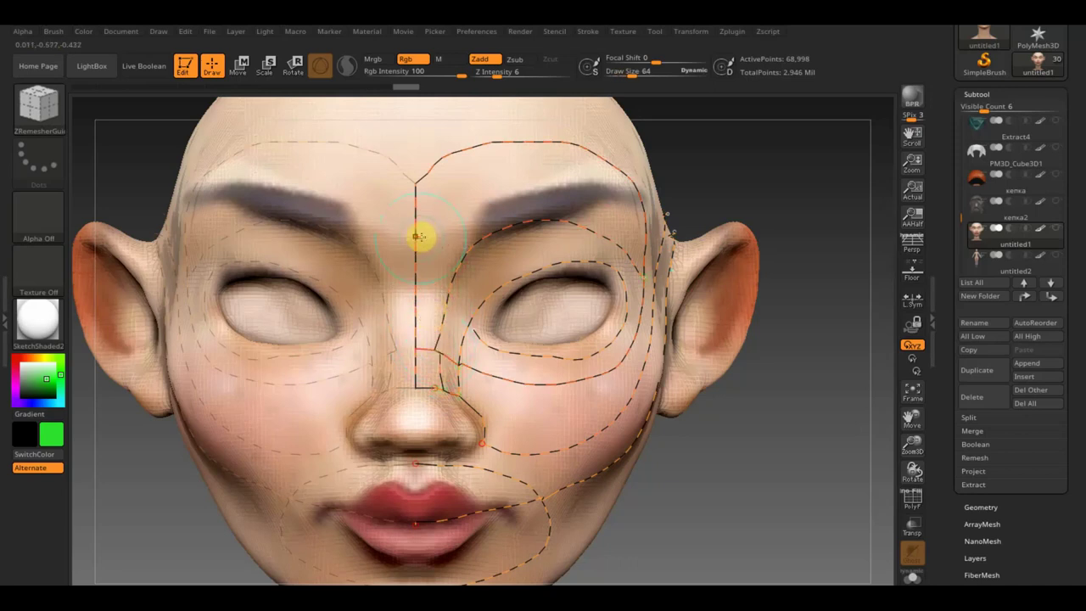
left_click_drag(419, 236, 464, 213)
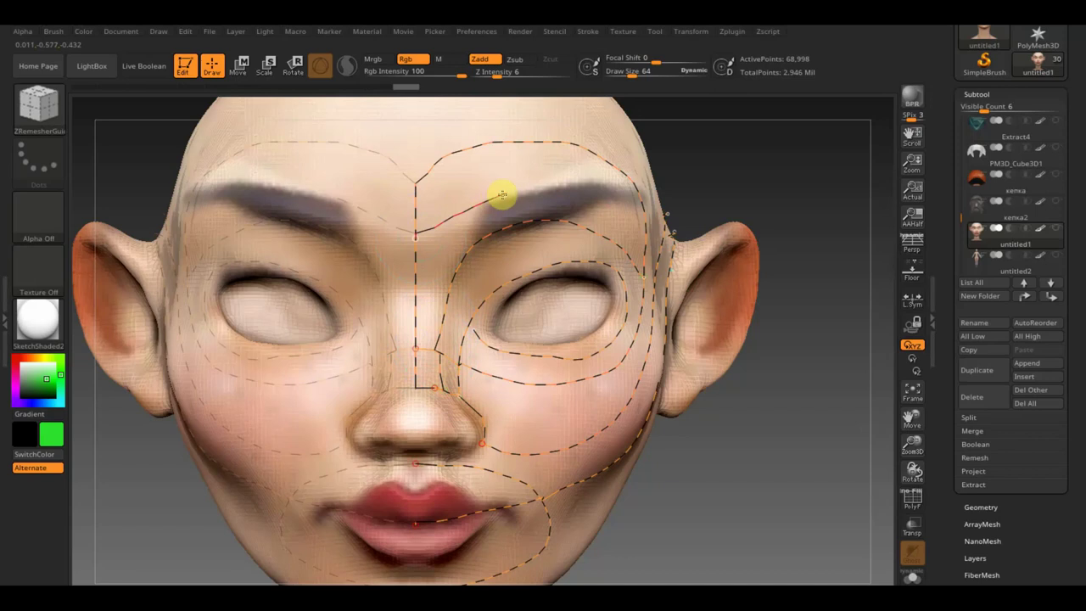
mouse_move(526, 190)
left_mouse_down()
mouse_move(586, 181)
mouse_move(613, 193)
mouse_move(645, 239)
left_mouse_up()
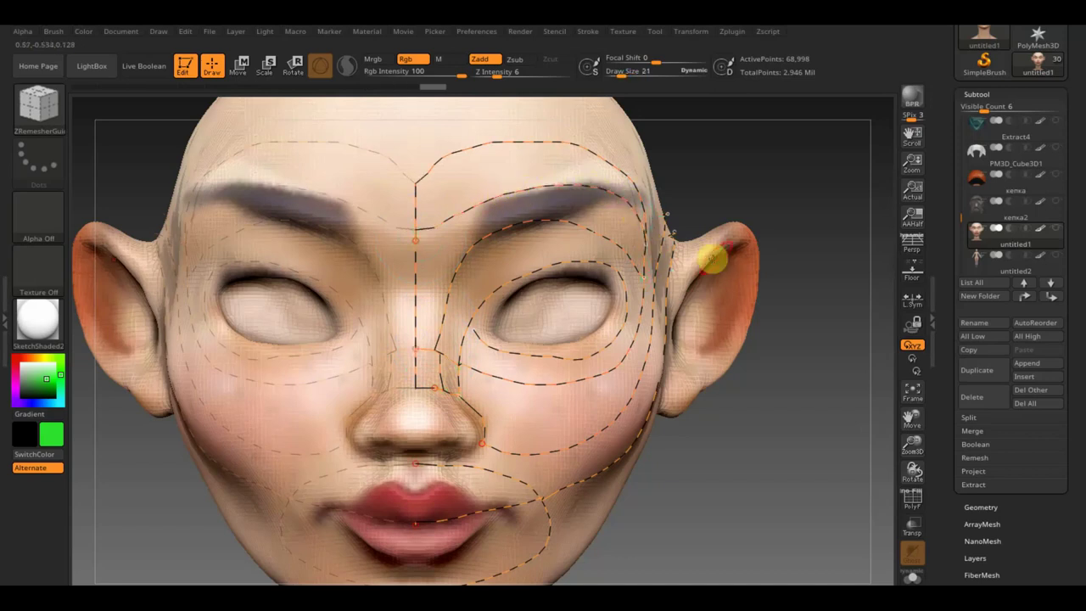
left_click_drag(727, 487, 686, 495)
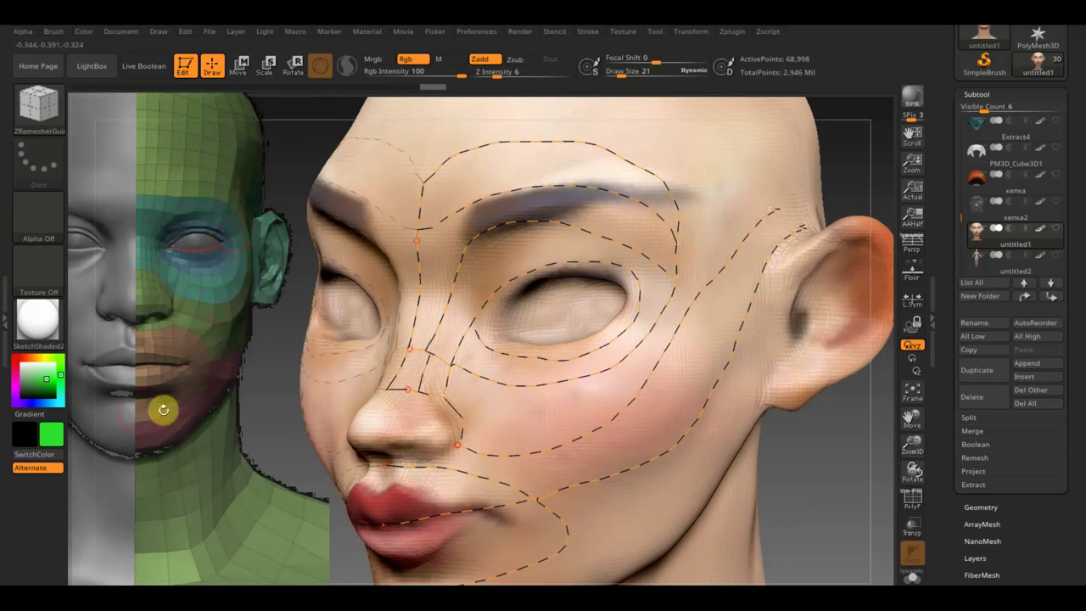
Hide the reference, rotate to profile, and draw a guide from the ear down the jawline
key("shift+z")
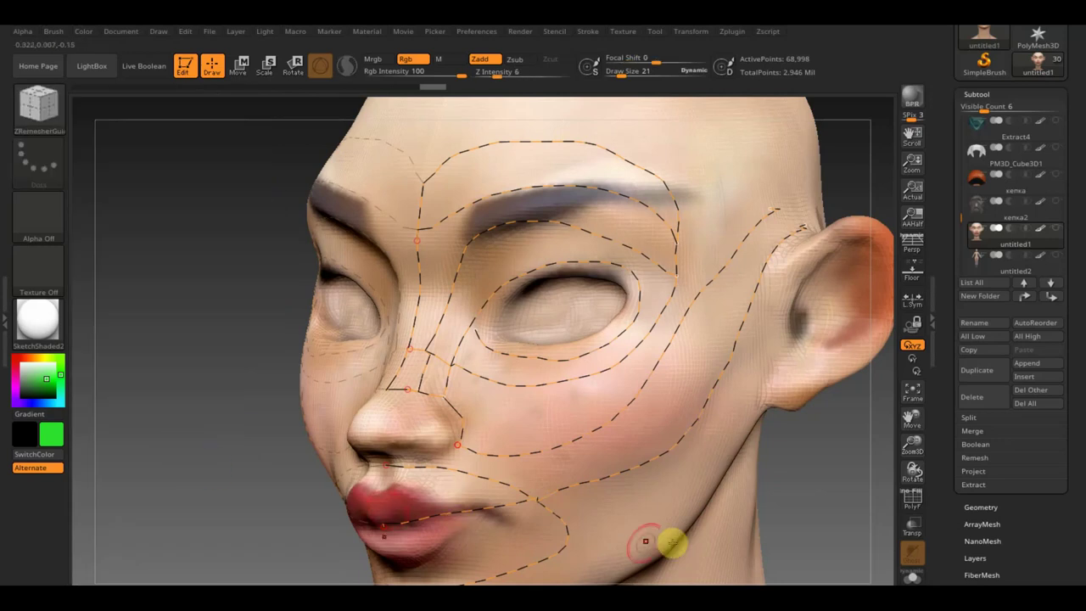
left_click_drag(831, 514, 715, 410)
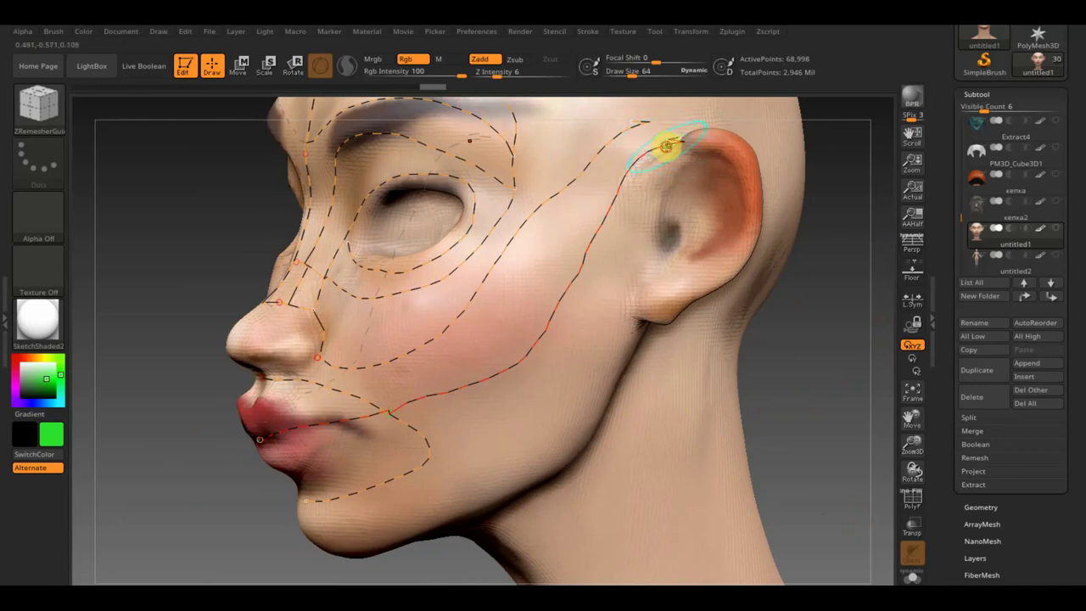
left_click_drag(632, 200, 629, 273)
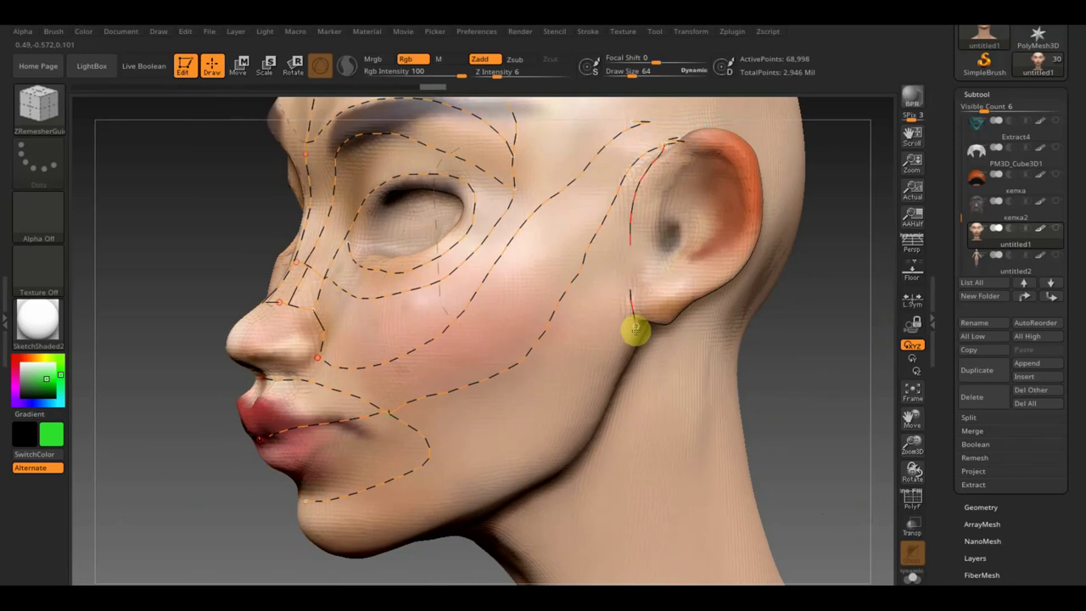
mouse_move(635, 350)
left_mouse_down()
mouse_move(576, 446)
mouse_move(496, 494)
mouse_move(332, 548)
left_mouse_up()
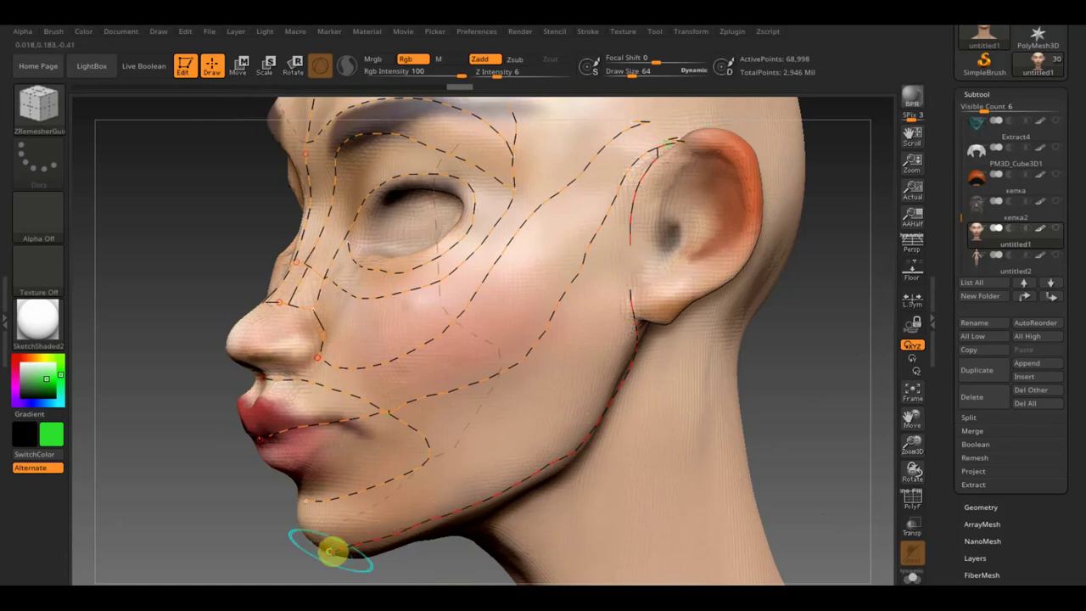
left_click_drag(259, 540, 246, 496)
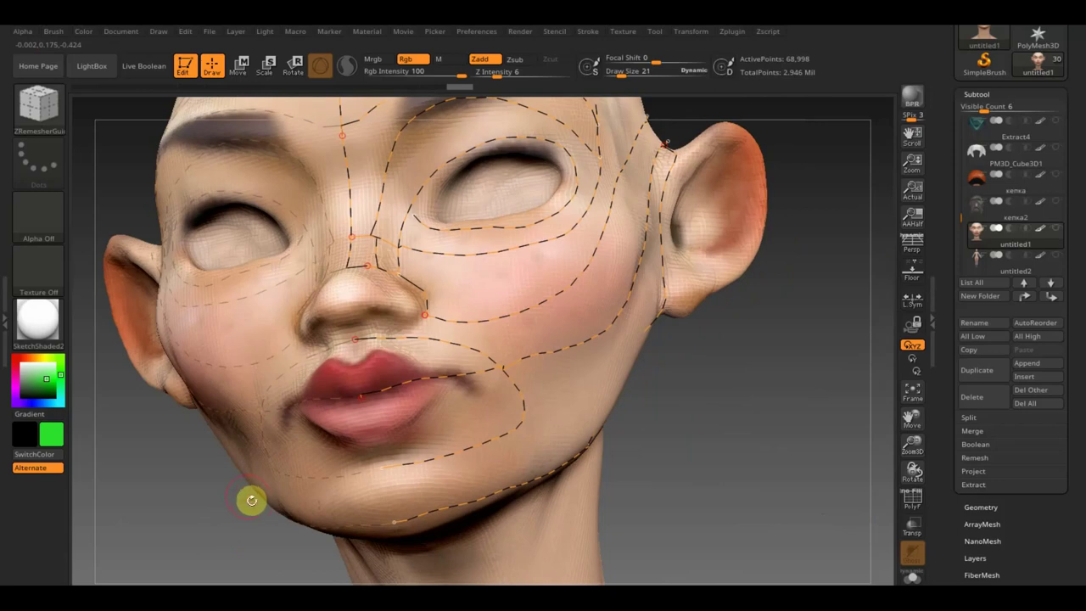
mouse_move(705, 440)
left_mouse_down()
mouse_move(674, 475)
mouse_move(659, 474)
left_mouse_up()
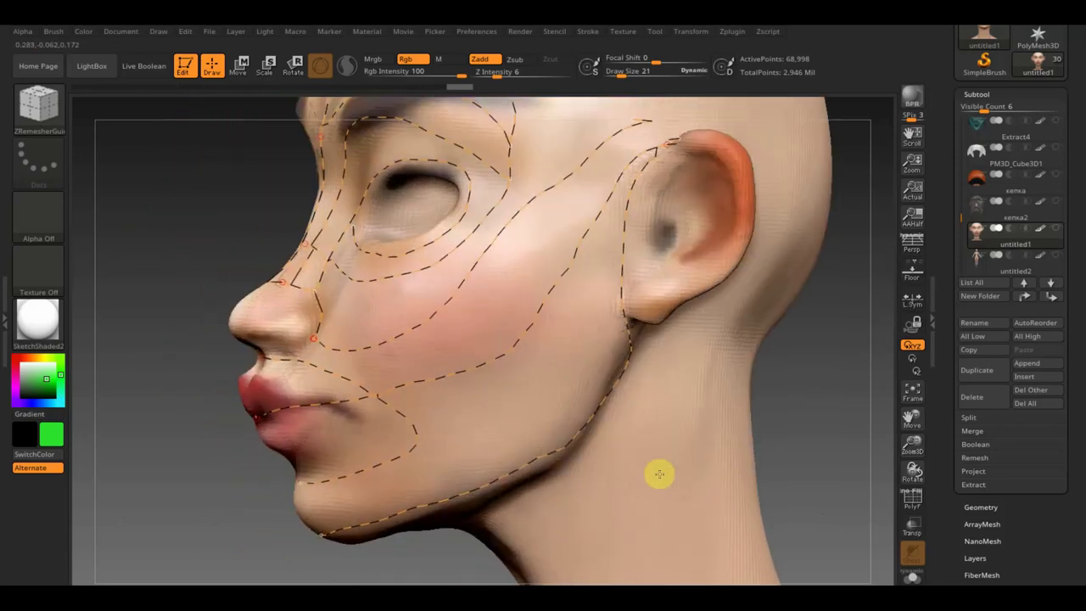
mouse_move(730, 415)
left_mouse_down()
mouse_move(805, 359)
mouse_move(757, 437)
mouse_move(822, 419)
mouse_move(826, 390)
mouse_move(809, 359)
mouse_move(810, 474)
mouse_move(721, 432)
left_mouse_up()
mouse_move(442, 233)
left_mouse_down()
mouse_move(413, 220)
mouse_move(492, 255)
left_mouse_up()
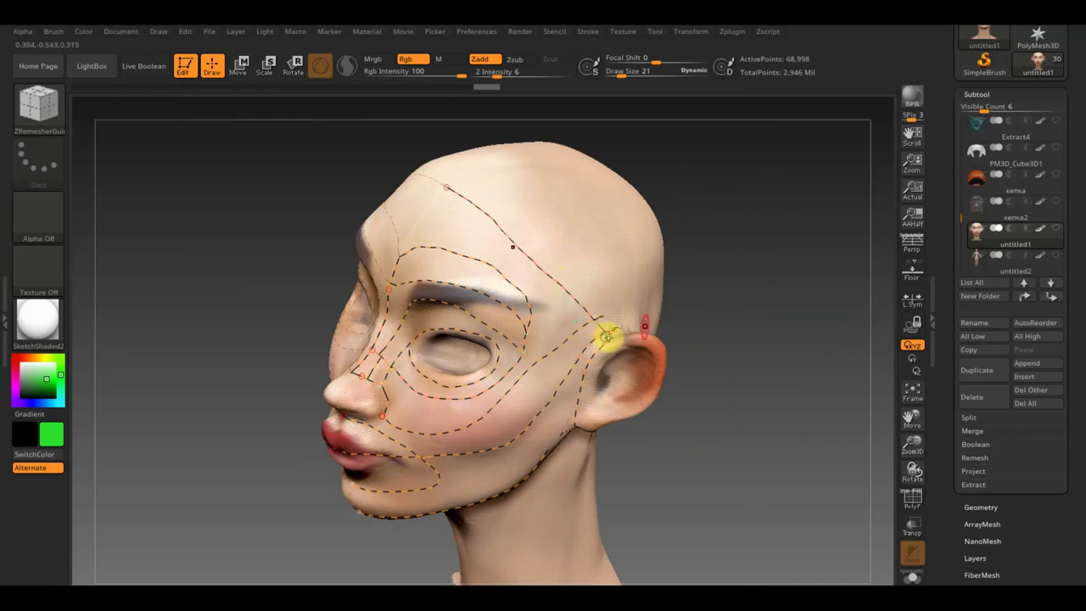
Turn to a side profile at the ear, then undo and restore the long head-and-neck curve
mouse_move(754, 284)
left_mouse_down()
mouse_move(783, 284)
mouse_move(763, 286)
mouse_move(735, 262)
mouse_move(740, 285)
mouse_move(684, 361)
mouse_move(718, 415)
mouse_move(712, 366)
mouse_move(734, 359)
left_mouse_up()
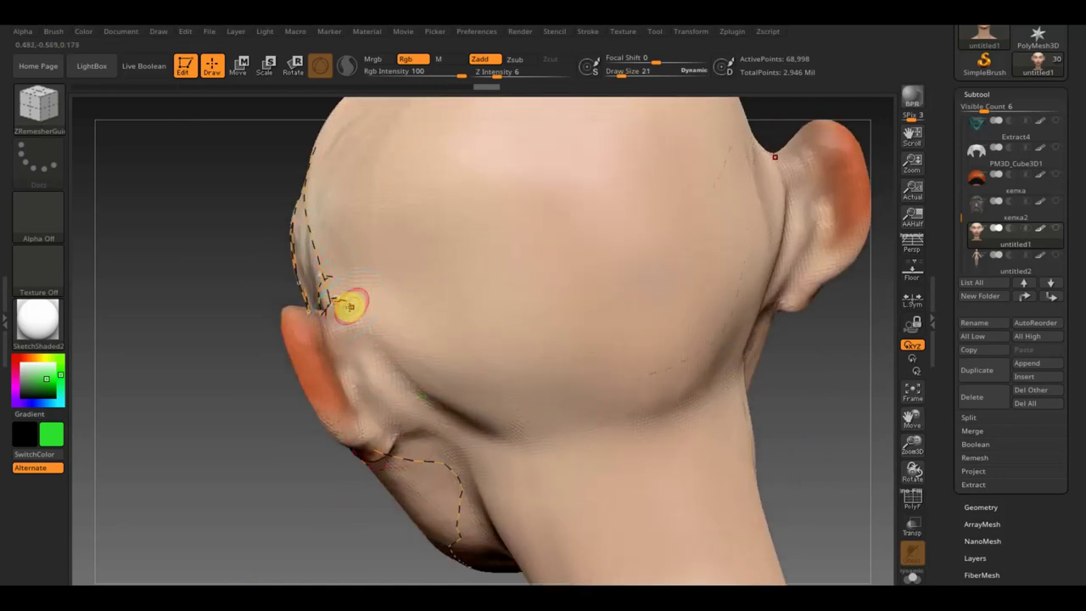
left_click_drag(160, 310, 190, 311)
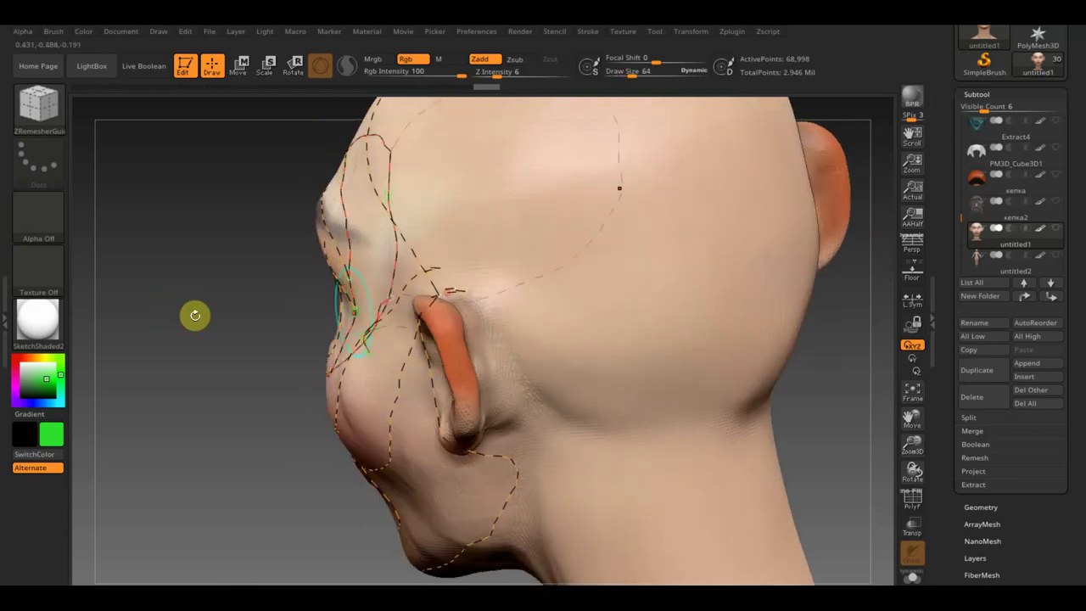
key("bracketleft")
key("bracketleft")
key("bracketleft")
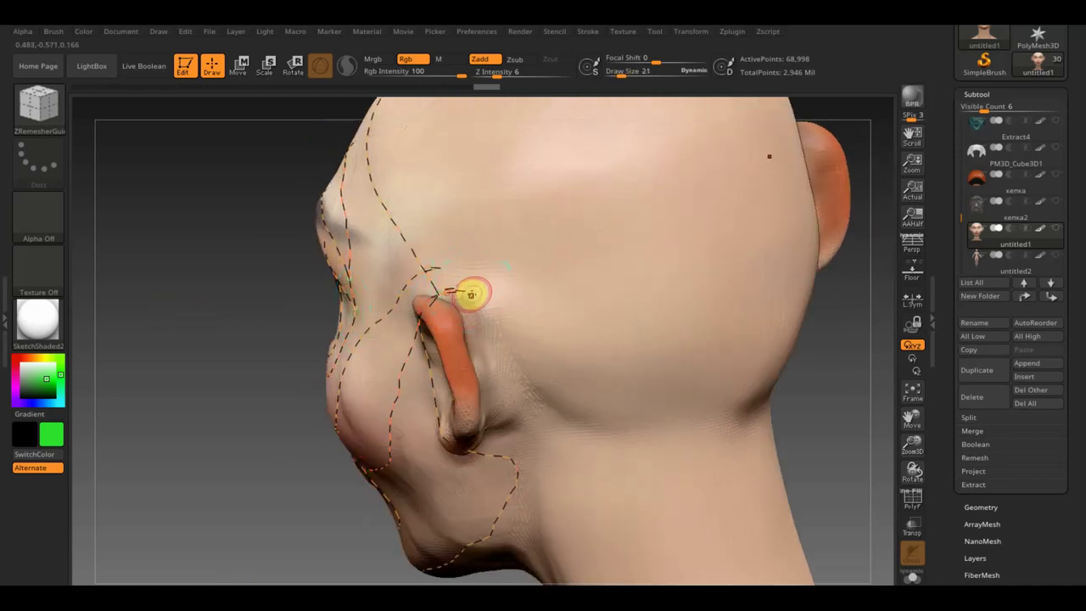
key("bracketright")
key("bracketright")
key("bracketright")
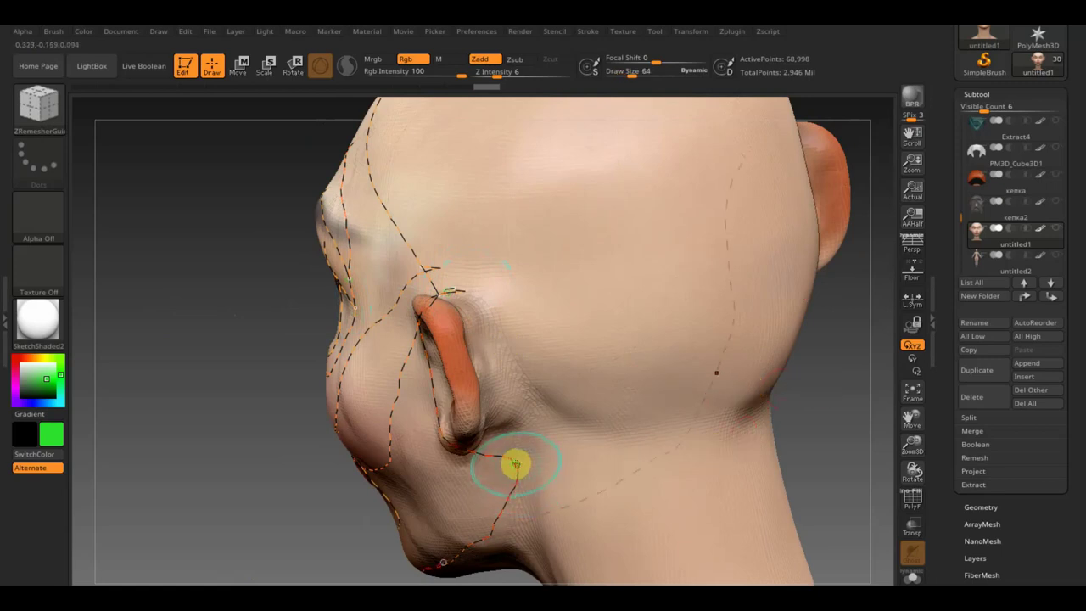
Draw a guide curve wrapping the back of the ear down past the earlobe
mouse_move(518, 450)
left_mouse_down()
mouse_move(505, 364)
mouse_move(480, 309)
left_mouse_up()
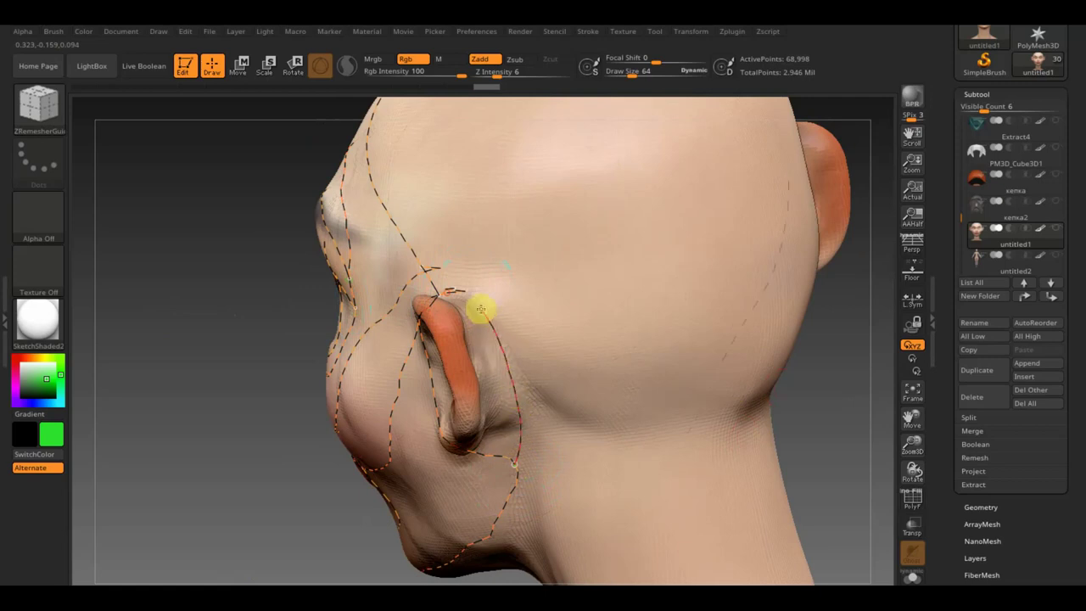
mouse_move(459, 293)
left_mouse_down()
mouse_move(497, 359)
mouse_move(514, 436)
mouse_move(498, 458)
left_mouse_up()
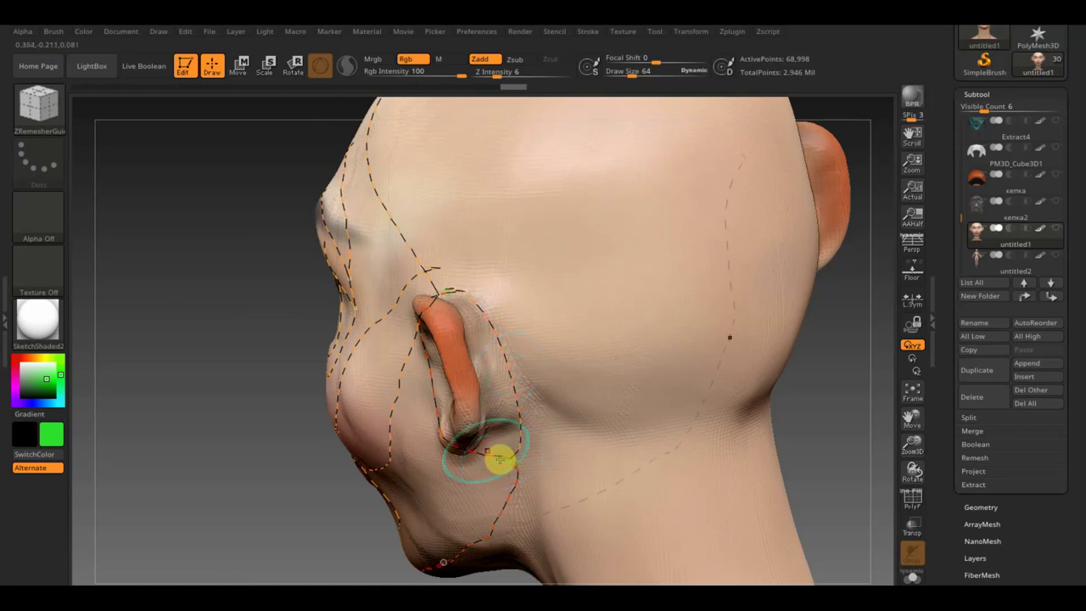
left_click_drag(887, 467, 831, 393)
left_click(493, 434)
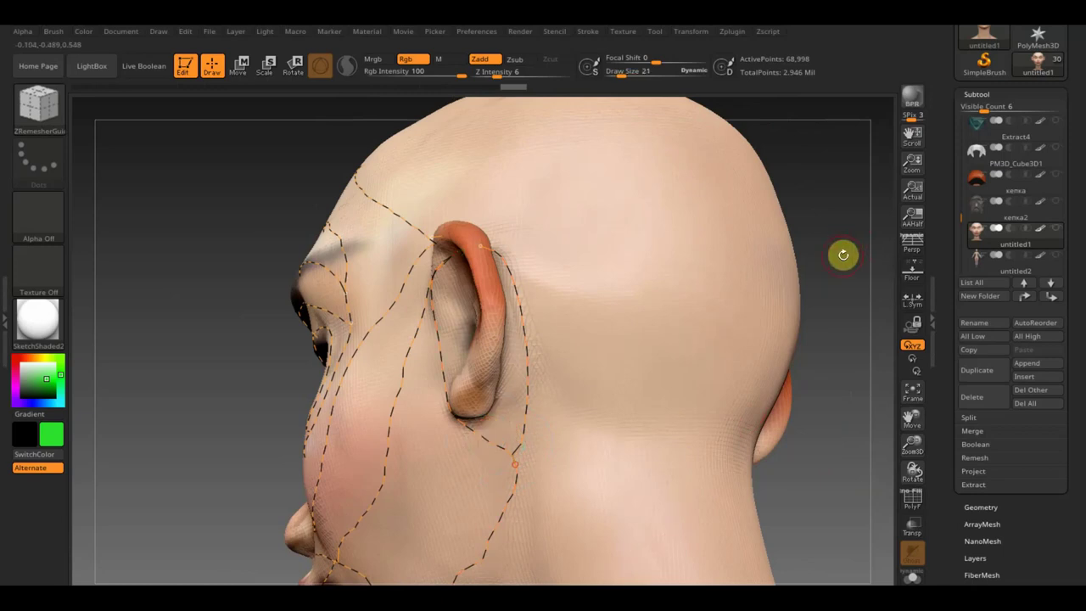
left_click_drag(843, 255, 824, 286)
Pull the curve point below the ear down, then trace a guide along the inner ear rim
mouse_move(456, 269)
left_mouse_down()
mouse_move(481, 447)
mouse_move(441, 267)
left_mouse_up()
mouse_move(330, 407)
left_mouse_down()
mouse_move(235, 416)
mouse_move(283, 395)
left_mouse_up()
mouse_move(623, 399)
left_mouse_down()
mouse_move(654, 388)
mouse_move(684, 398)
mouse_move(687, 443)
mouse_move(656, 421)
left_mouse_up()
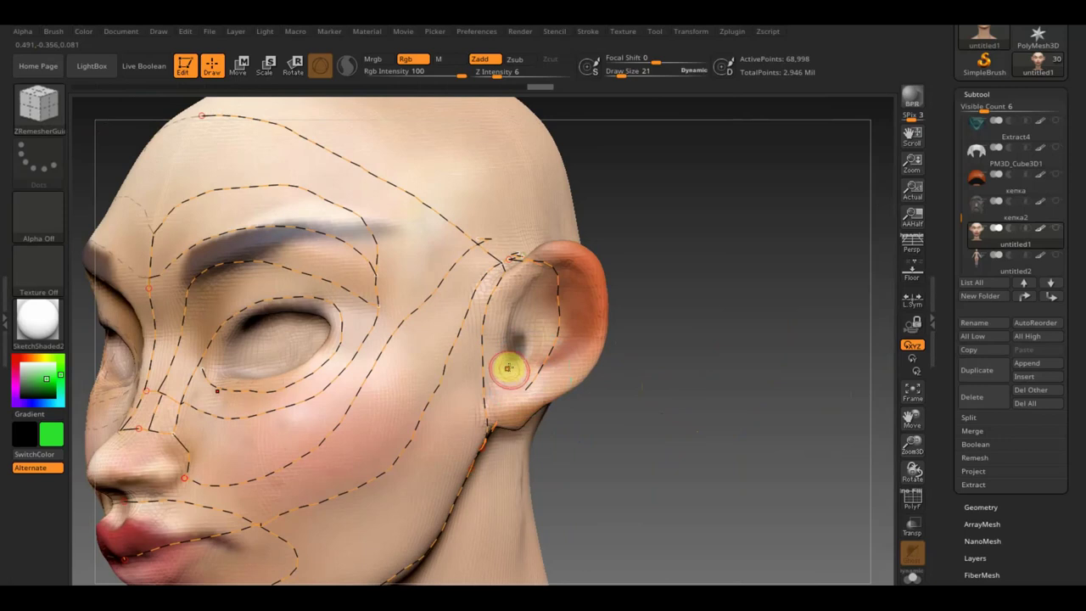
mouse_move(509, 331)
left_mouse_down()
mouse_move(519, 291)
mouse_move(537, 273)
mouse_move(586, 324)
mouse_move(573, 359)
left_mouse_up()
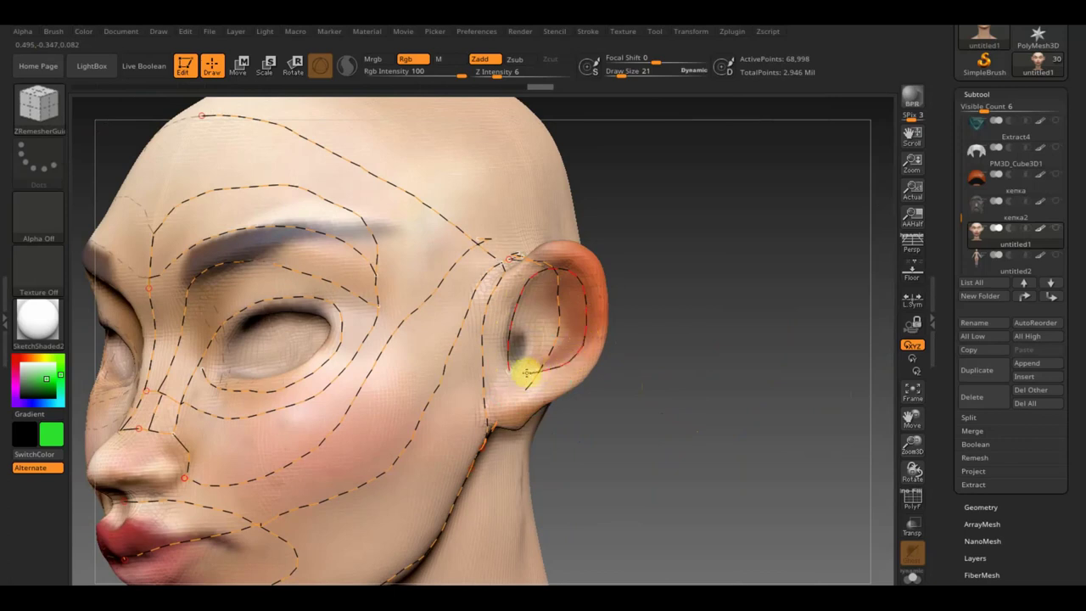
left_click_drag(512, 373, 509, 370)
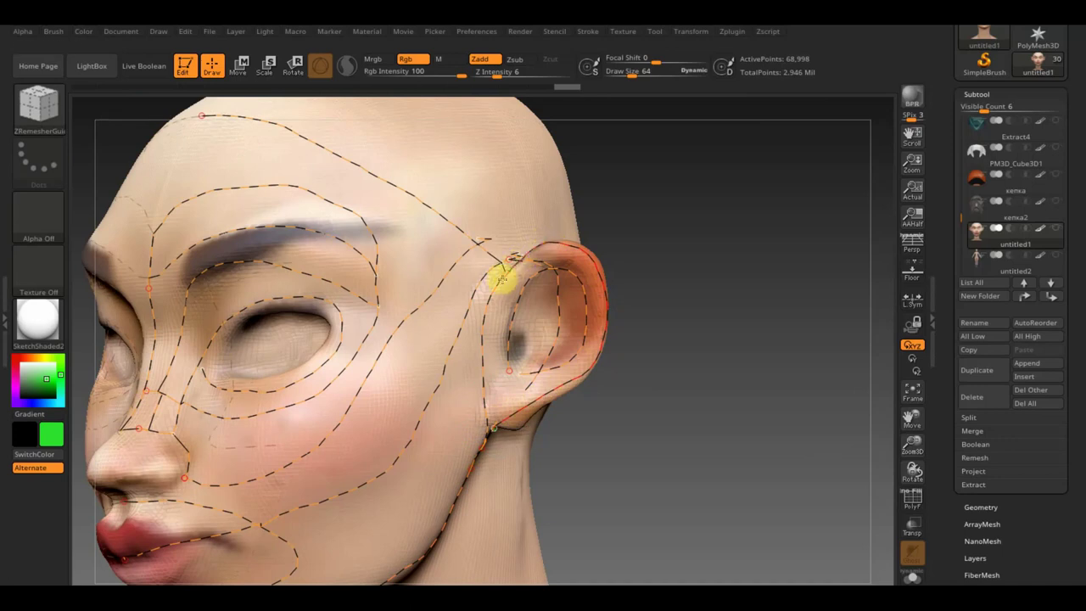
mouse_move(667, 283)
left_mouse_down()
mouse_move(696, 298)
mouse_move(681, 317)
mouse_move(669, 306)
mouse_move(706, 303)
mouse_move(674, 390)
mouse_move(701, 411)
left_mouse_up()
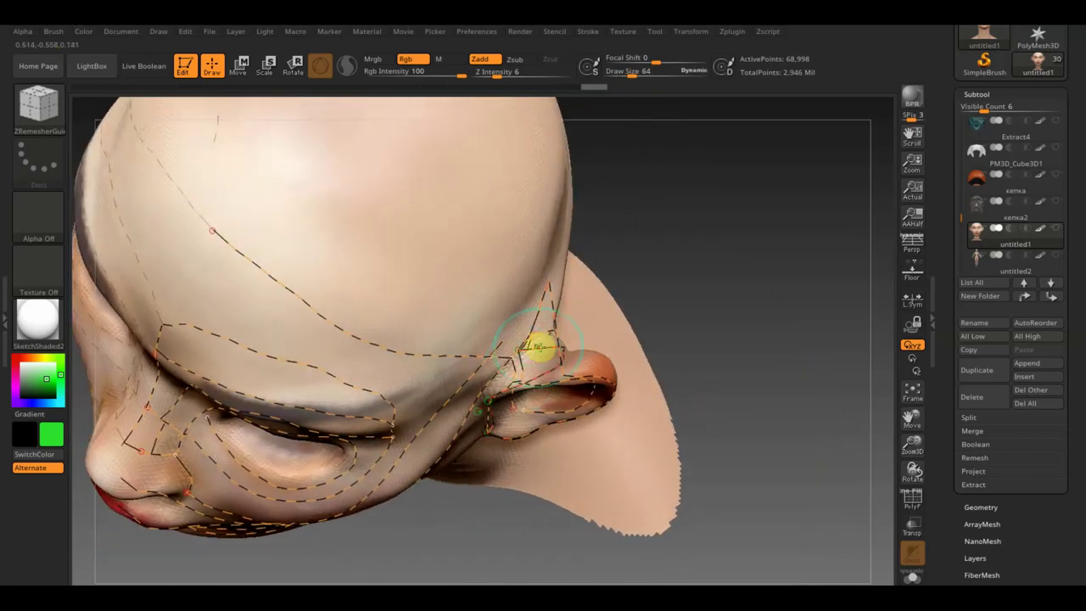
mouse_move(616, 310)
left_mouse_down()
mouse_move(707, 243)
mouse_move(699, 240)
left_mouse_up()
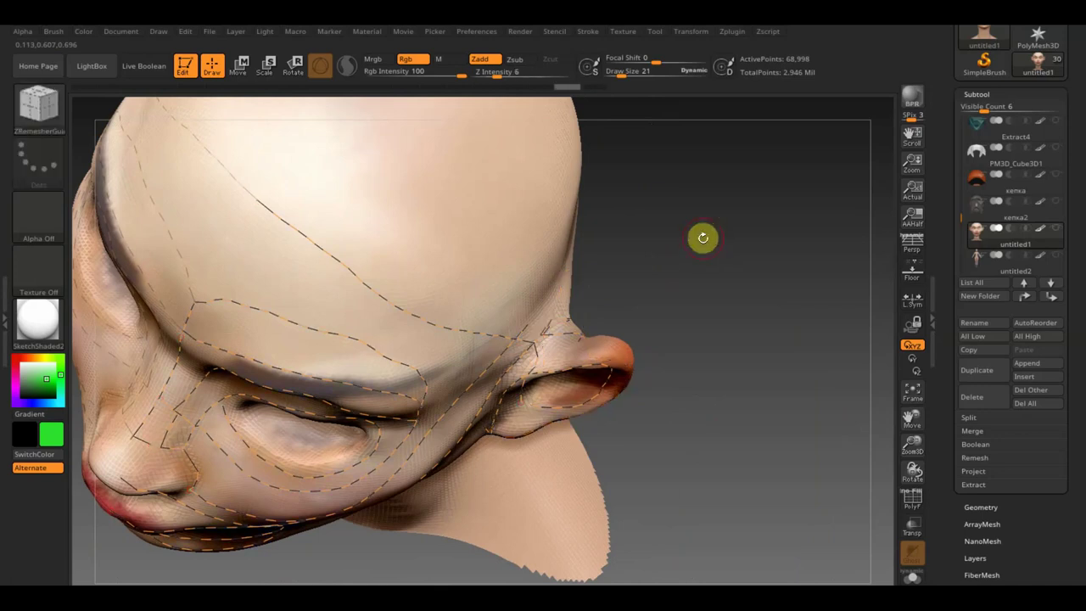
Draw a guide curve across the back of the head from the back of the neck
mouse_move(710, 235)
left_mouse_down()
mouse_move(710, 279)
mouse_move(716, 208)
mouse_move(694, 204)
left_mouse_up()
left_click_drag(703, 334, 667, 315)
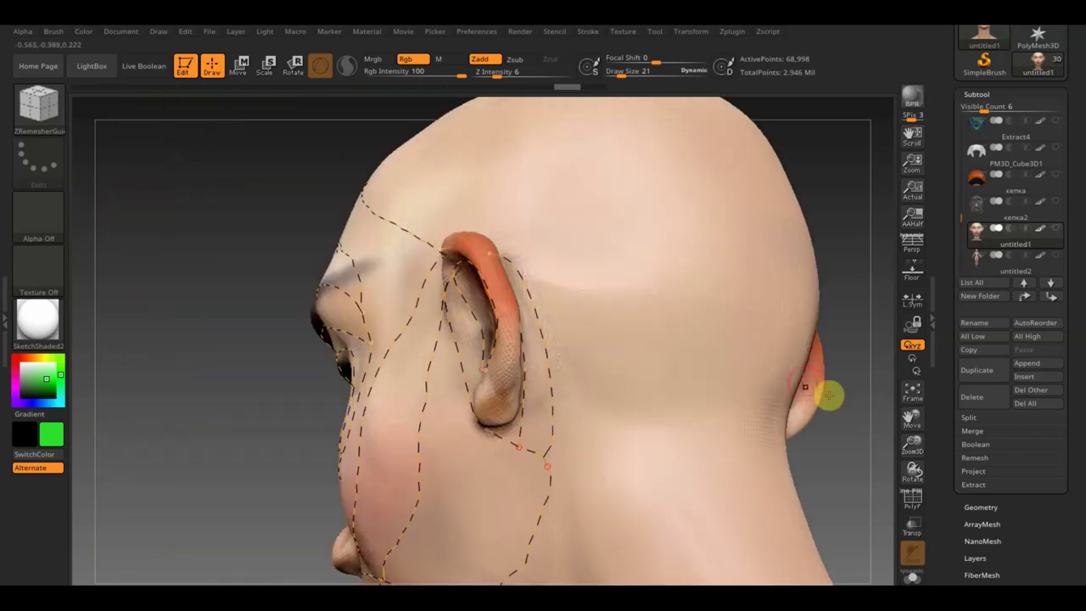
left_click_drag(878, 440, 865, 461, "shift")
mouse_move(800, 478)
left_mouse_down("alt")
mouse_move(744, 356)
mouse_move(703, 381)
mouse_move(685, 269)
mouse_move(702, 384)
left_mouse_up("alt")
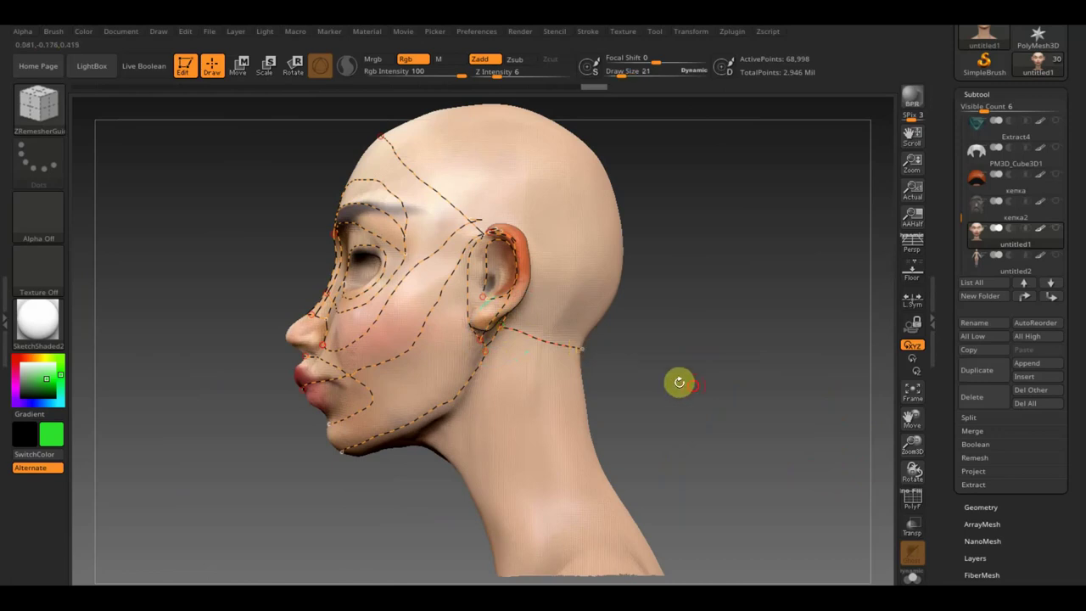
left_click_drag(679, 381, 619, 382)
left_click(585, 347)
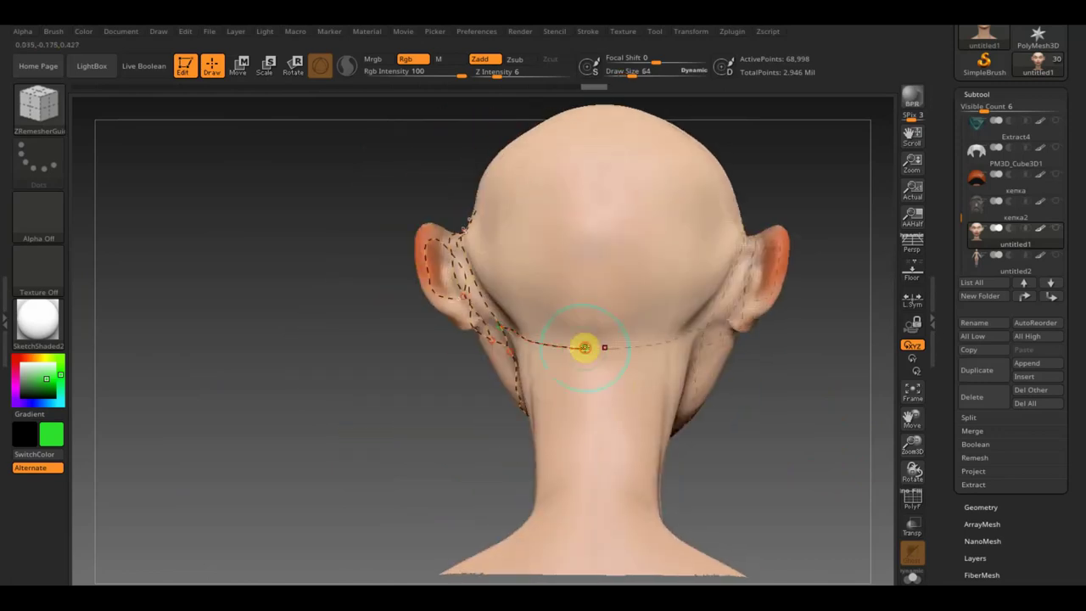
mouse_move(719, 414)
left_mouse_down()
mouse_move(757, 421)
mouse_move(749, 439)
left_mouse_up()
mouse_move(758, 393)
left_mouse_down()
mouse_move(755, 362)
mouse_move(754, 466)
mouse_move(771, 484)
mouse_move(771, 514)
mouse_move(718, 488)
left_mouse_up()
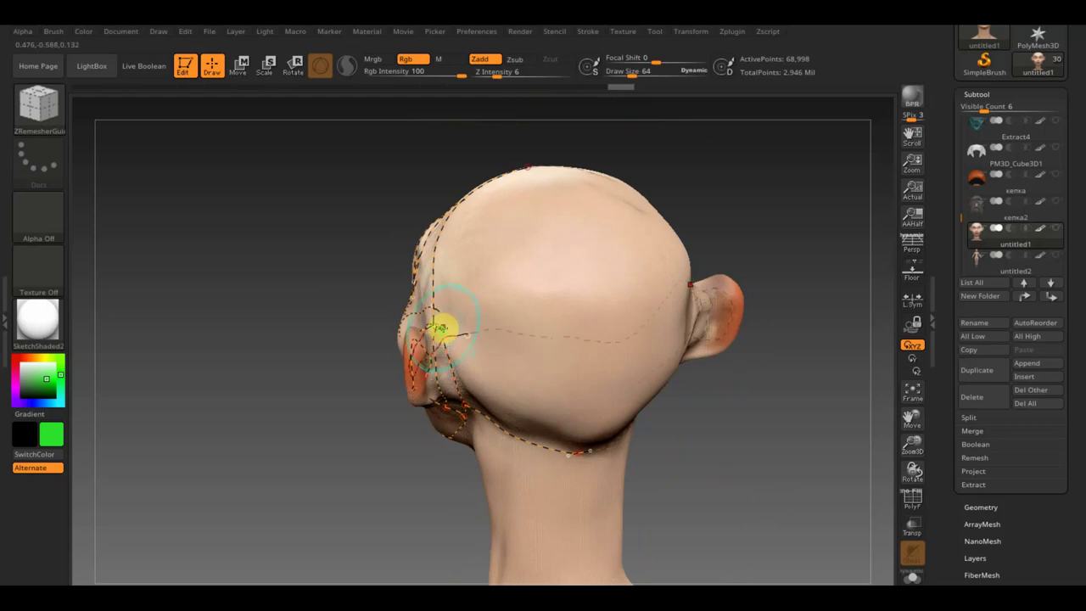
mouse_move(447, 328)
left_mouse_down()
mouse_move(618, 311)
mouse_move(664, 330)
left_mouse_up()
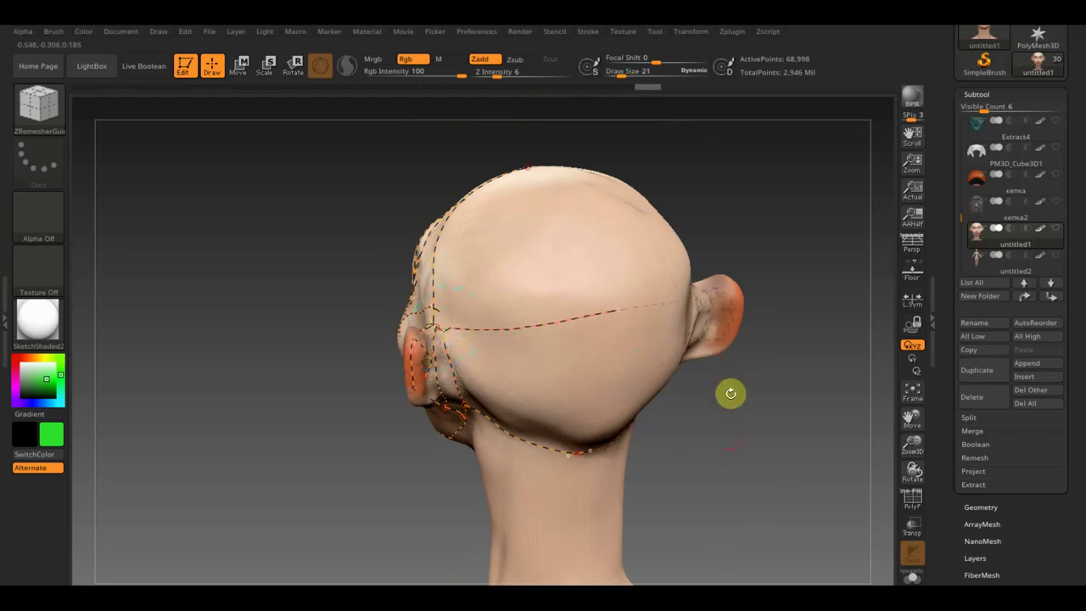
left_click_drag(730, 393, 727, 381)
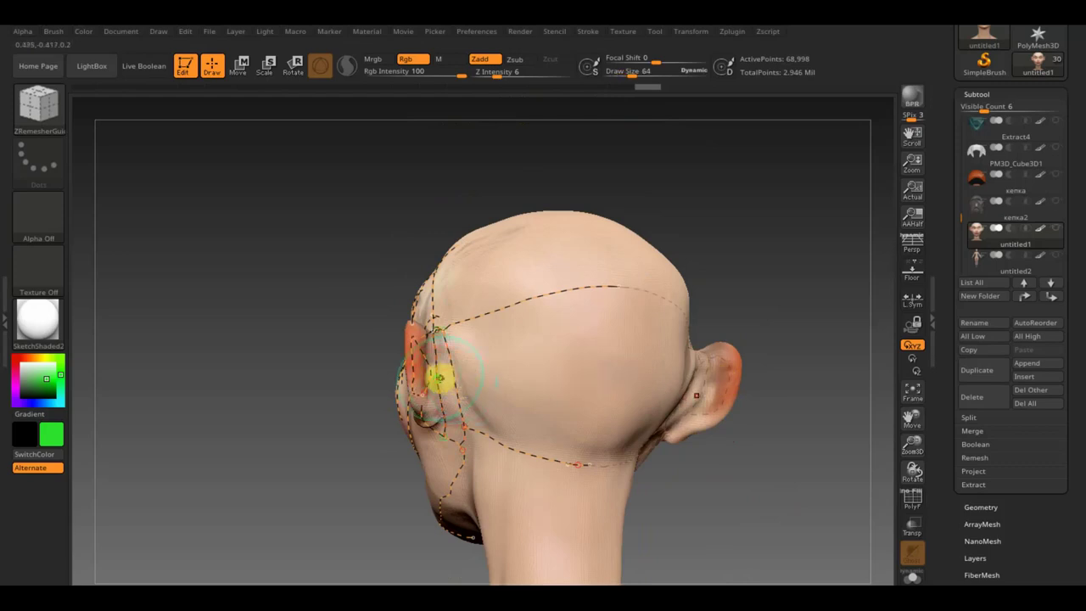
Draw a guide from the ear up over the head at brush size 64, then return to 21
left_click_drag(450, 383, 657, 364)
left_click_drag(764, 290, 769, 384)
key("]")
left_click_drag(453, 333, 536, 293)
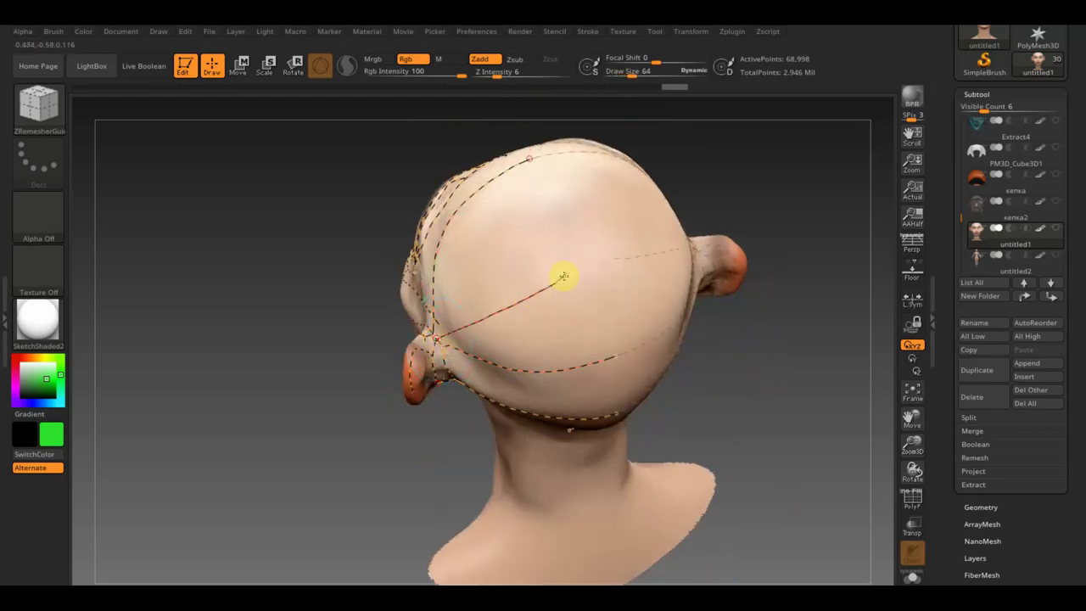
left_click_drag(591, 261, 601, 257)
key("[")
mouse_move(744, 364)
left_mouse_down()
mouse_move(760, 282)
mouse_move(812, 310)
mouse_move(788, 351)
mouse_move(744, 354)
left_mouse_up()
mouse_move(771, 416)
left_mouse_down()
mouse_move(749, 303)
mouse_move(744, 355)
mouse_move(766, 320)
mouse_move(747, 354)
left_mouse_up()
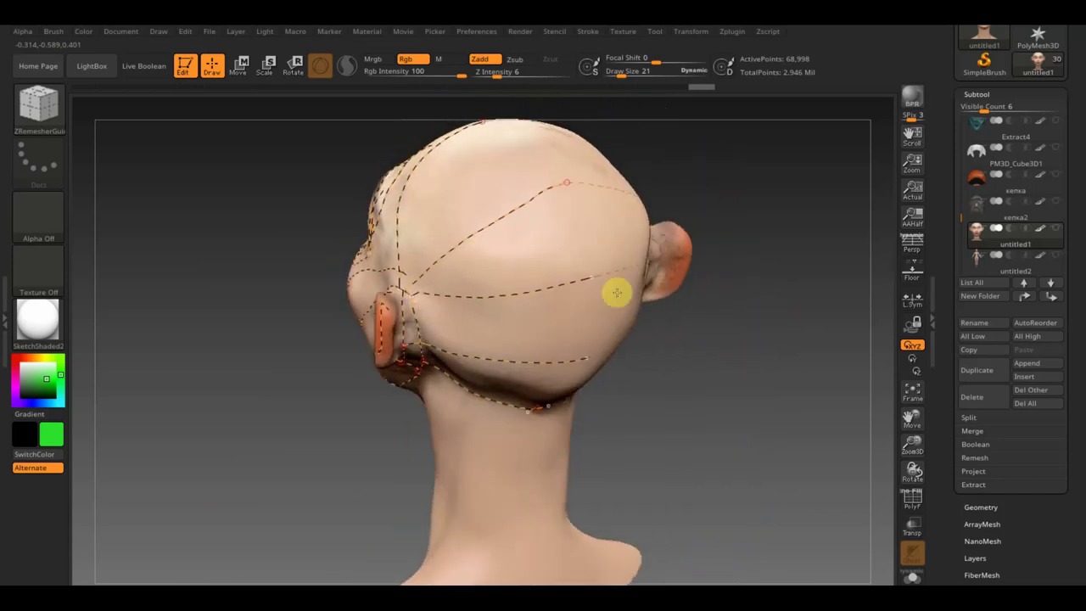
left_click_drag(653, 187, 673, 187)
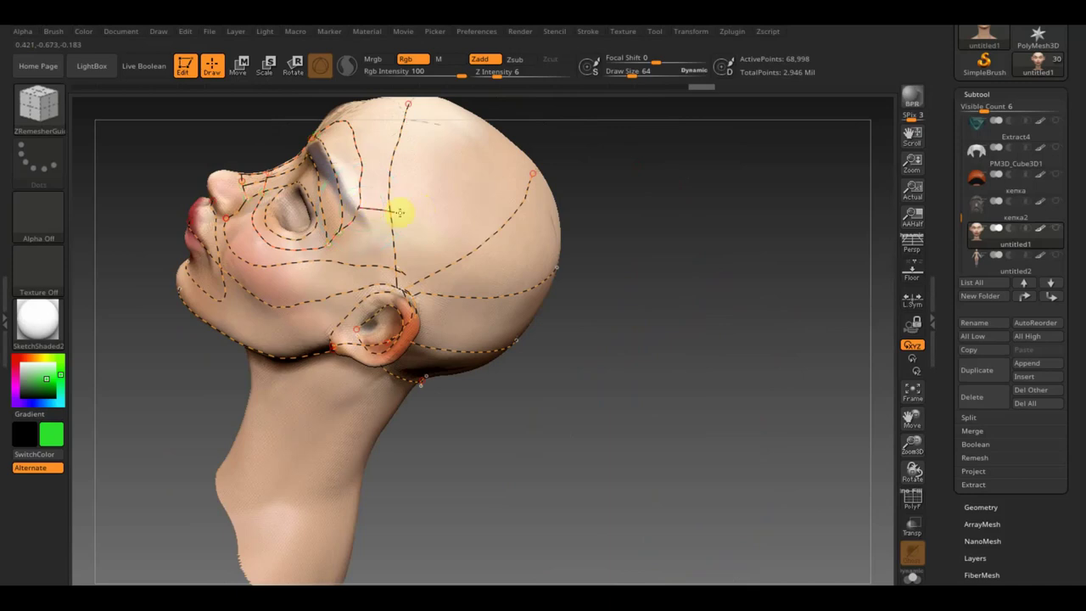
Draw guide curves from the crown down to the jaw and from the neck up around the ear
mouse_move(472, 276)
left_mouse_down()
mouse_move(456, 356)
mouse_move(574, 351)
mouse_move(574, 313)
left_mouse_up()
left_click_drag(453, 352, 456, 377)
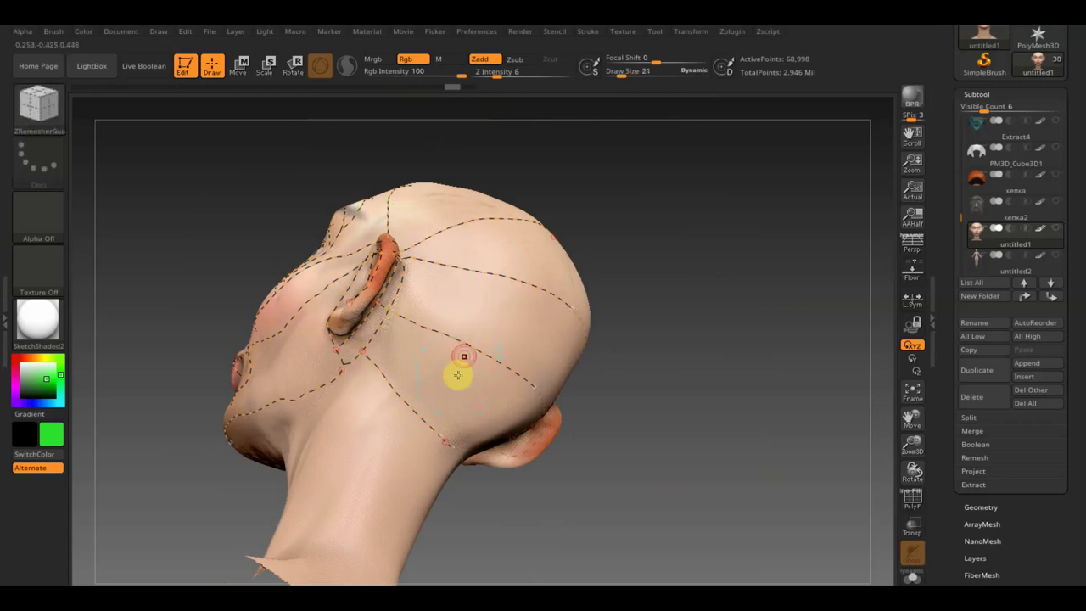
left_click_drag(637, 376, 664, 407)
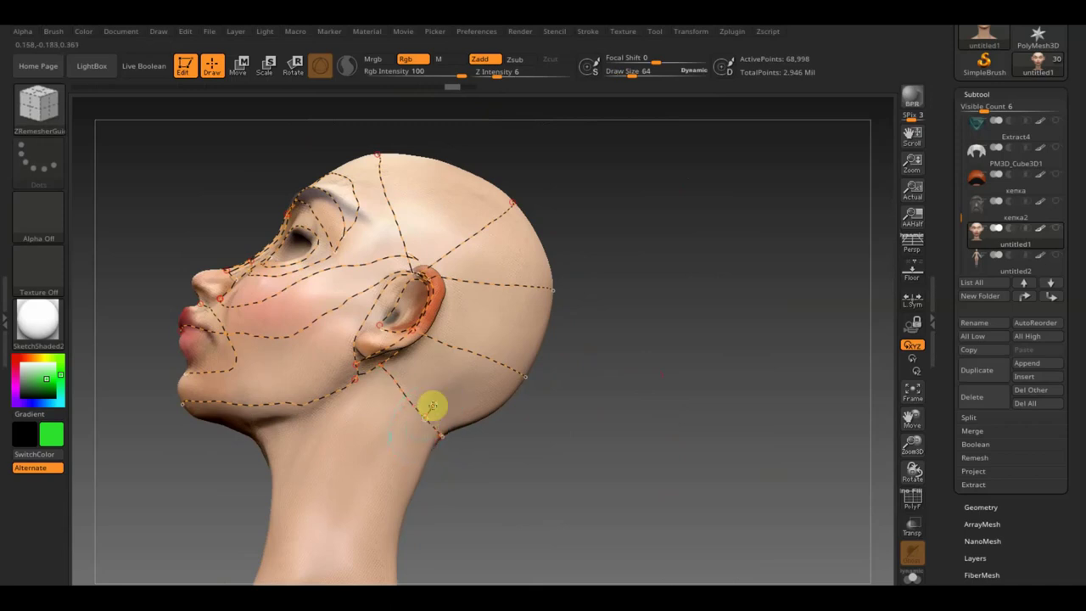
left_click_drag(446, 382, 467, 333)
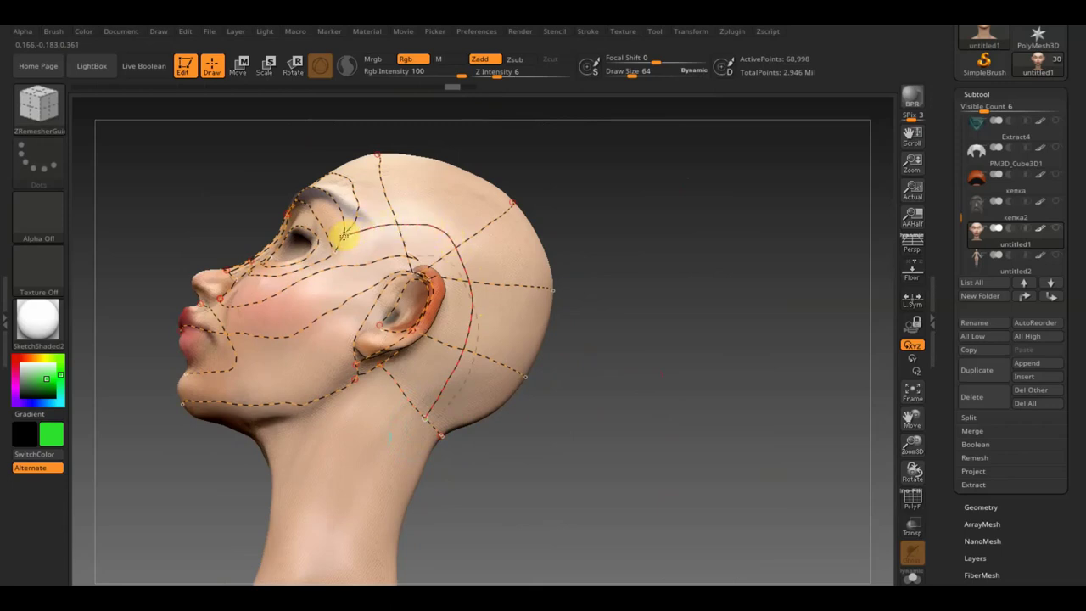
mouse_move(622, 229)
left_mouse_down()
mouse_move(624, 264)
mouse_move(593, 242)
mouse_move(605, 250)
left_mouse_up()
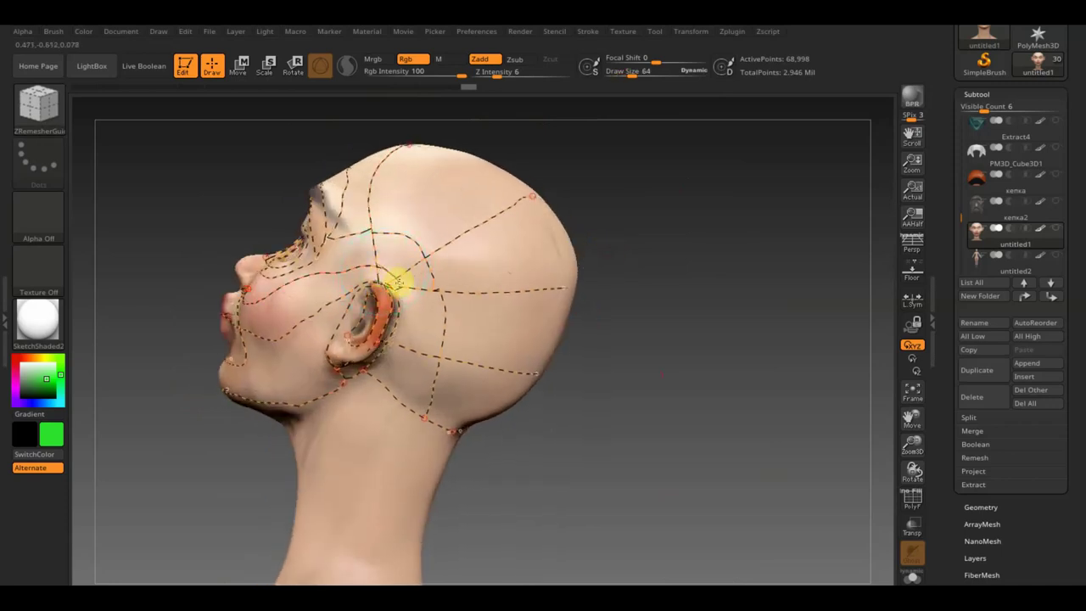
left_click_drag(405, 311, 397, 375)
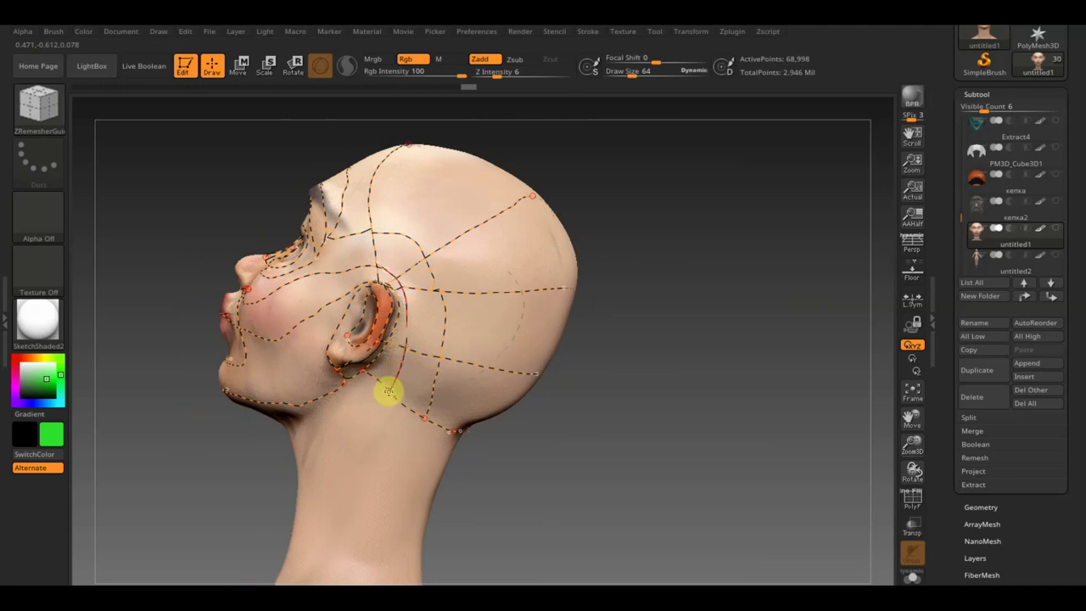
left_click_drag(698, 385, 671, 413)
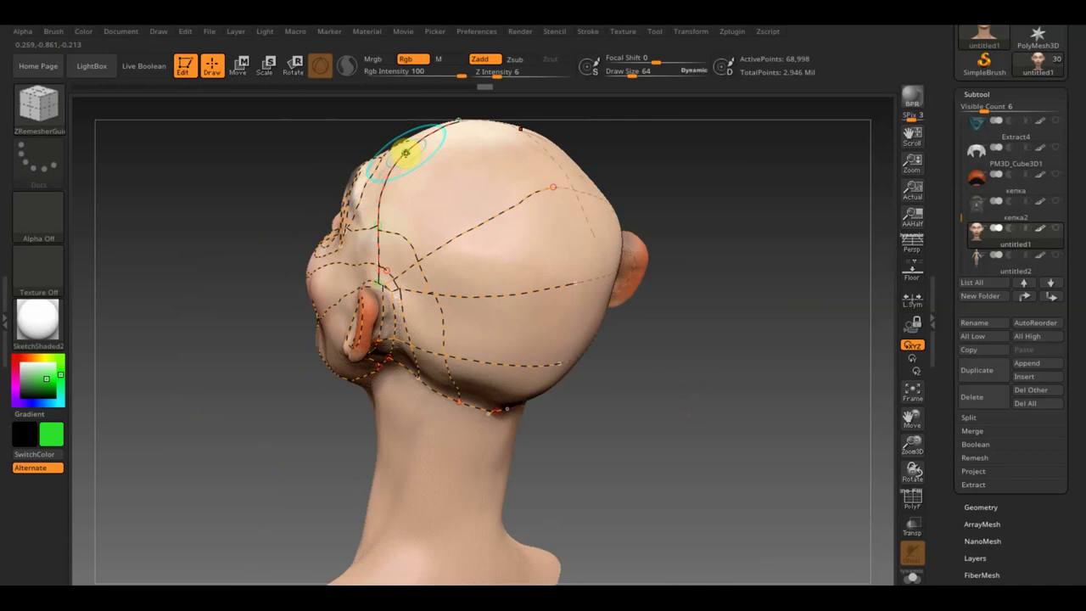
Draw three vertical guide curves down the back of the skull, crossing the horizontal guides
left_click_drag(478, 271, 491, 319)
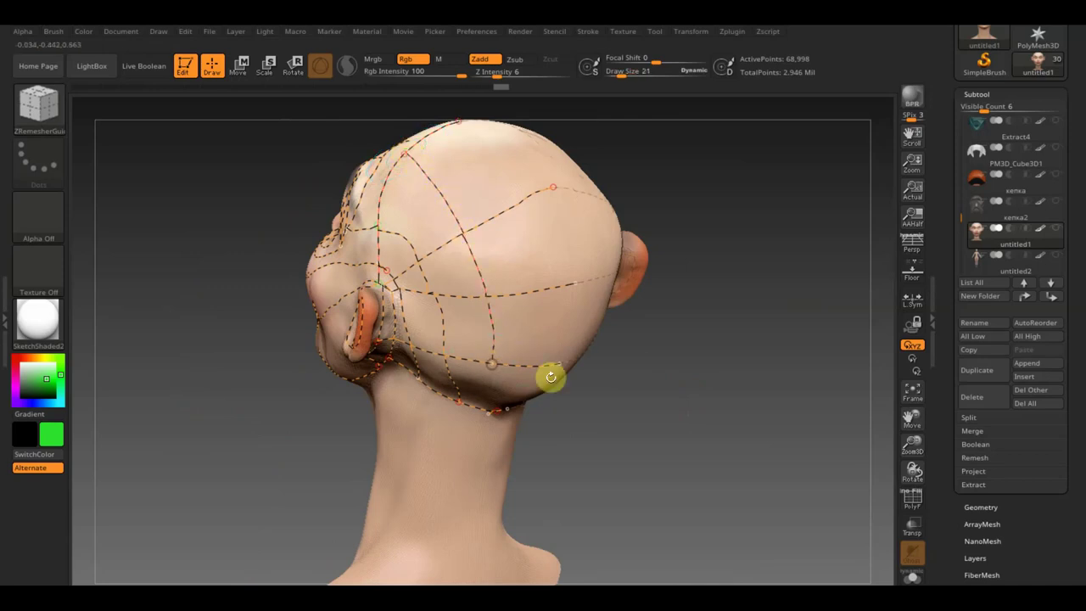
left_click_drag(659, 412, 654, 327)
left_click_drag(510, 320, 467, 280)
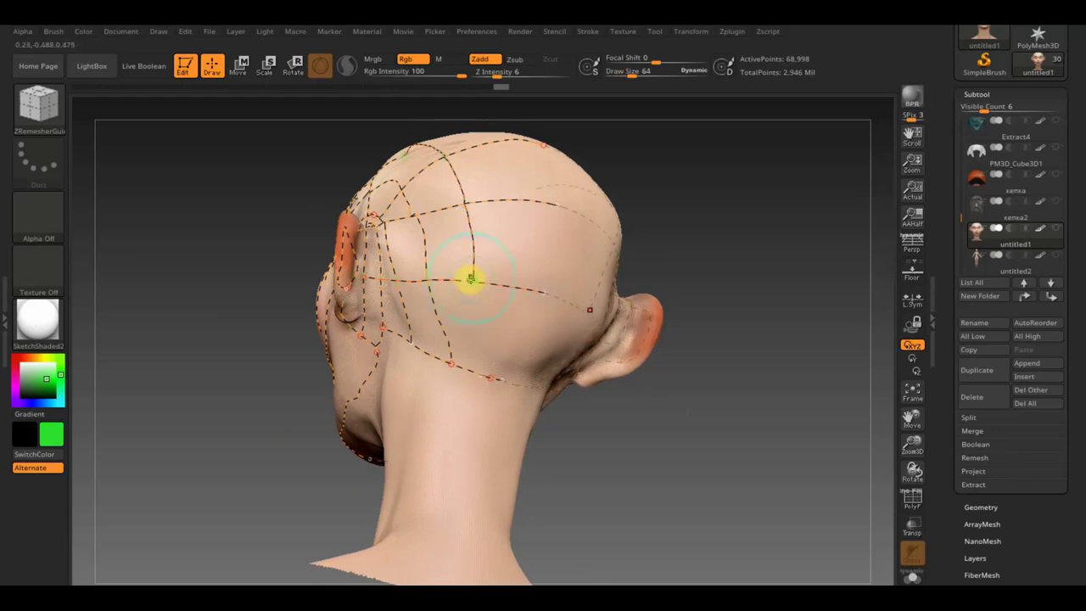
left_click_drag(473, 291, 474, 363)
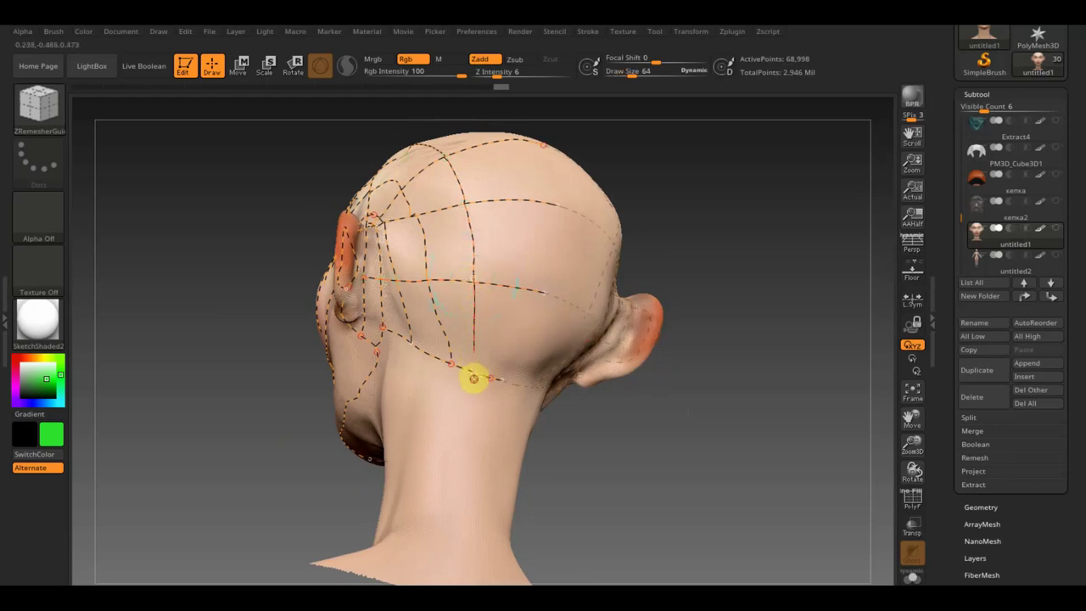
mouse_move(628, 462)
left_mouse_down()
mouse_move(603, 518)
mouse_move(688, 419)
mouse_move(639, 504)
mouse_move(647, 572)
left_mouse_up()
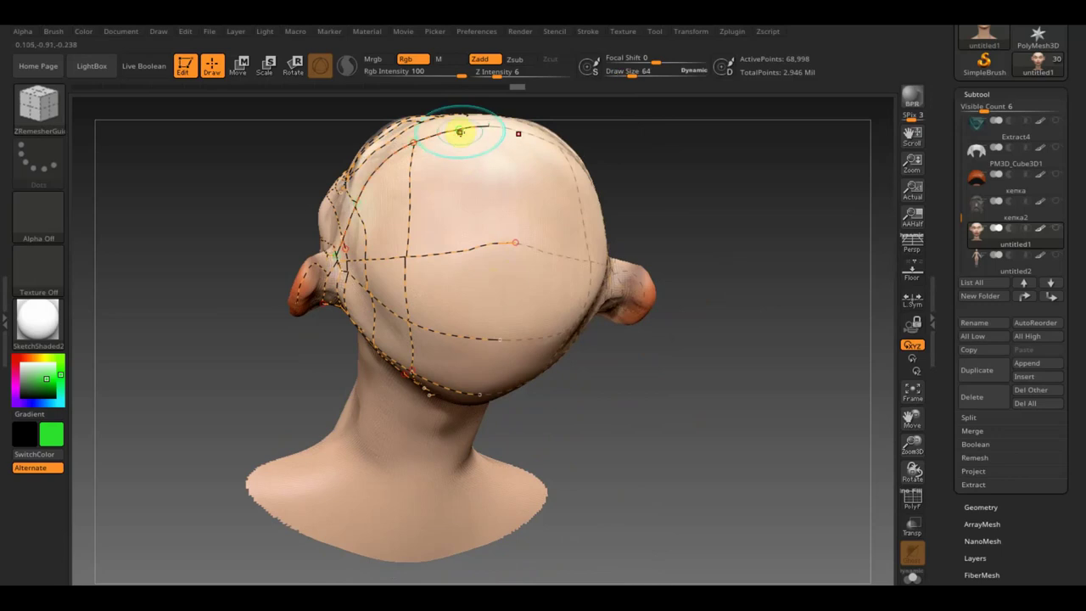
left_click_drag(462, 252, 455, 386)
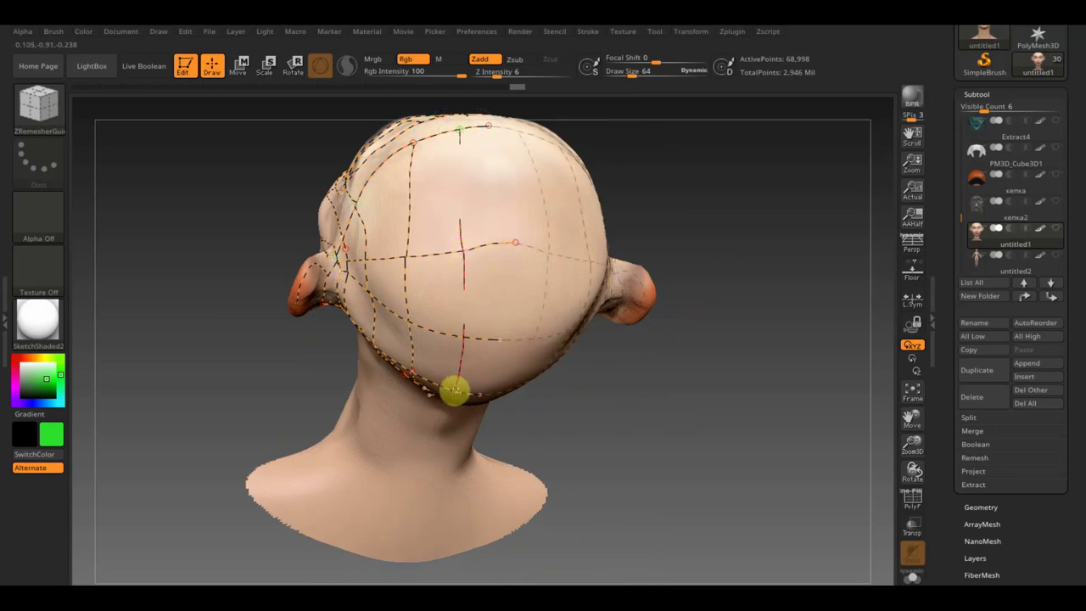
mouse_move(653, 408)
left_mouse_down()
mouse_move(652, 330)
mouse_move(560, 258)
left_mouse_up()
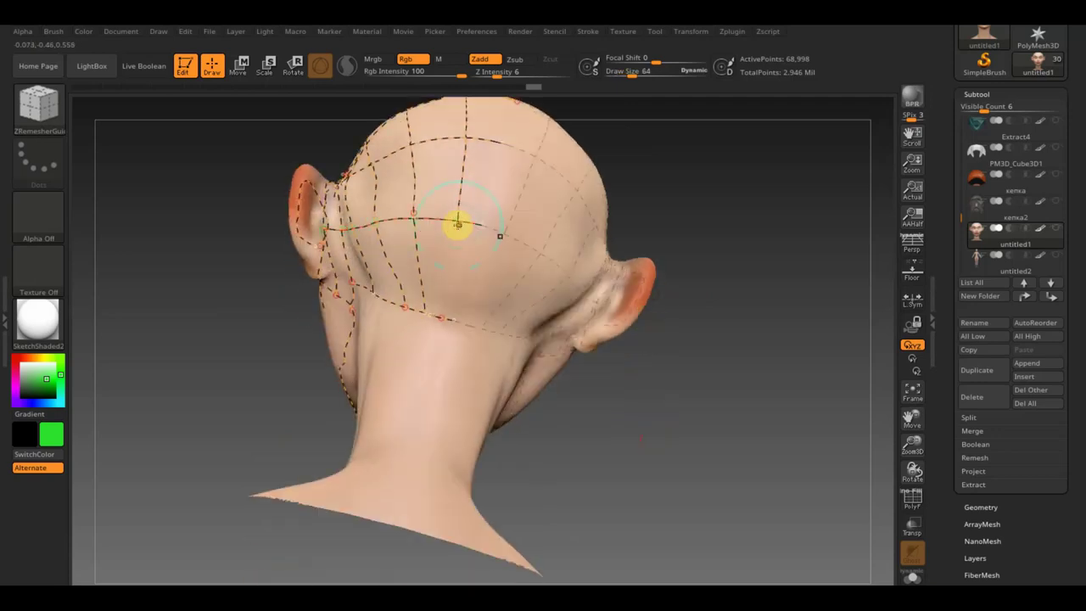
left_click_drag(457, 223, 450, 293)
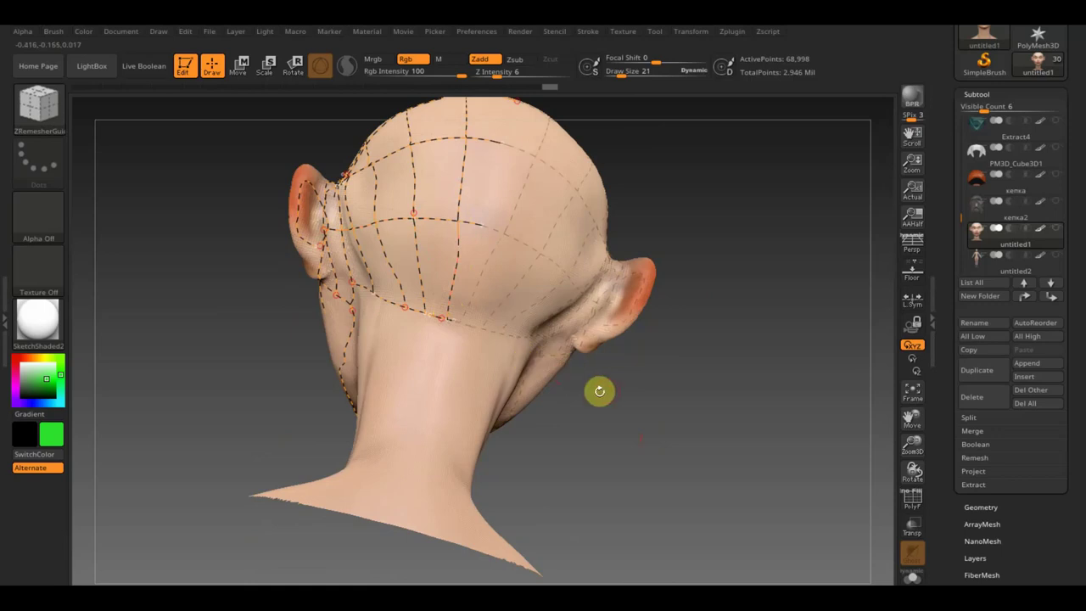
mouse_move(639, 417)
left_mouse_down()
mouse_move(677, 447)
mouse_move(725, 455)
mouse_move(664, 432)
left_mouse_up()
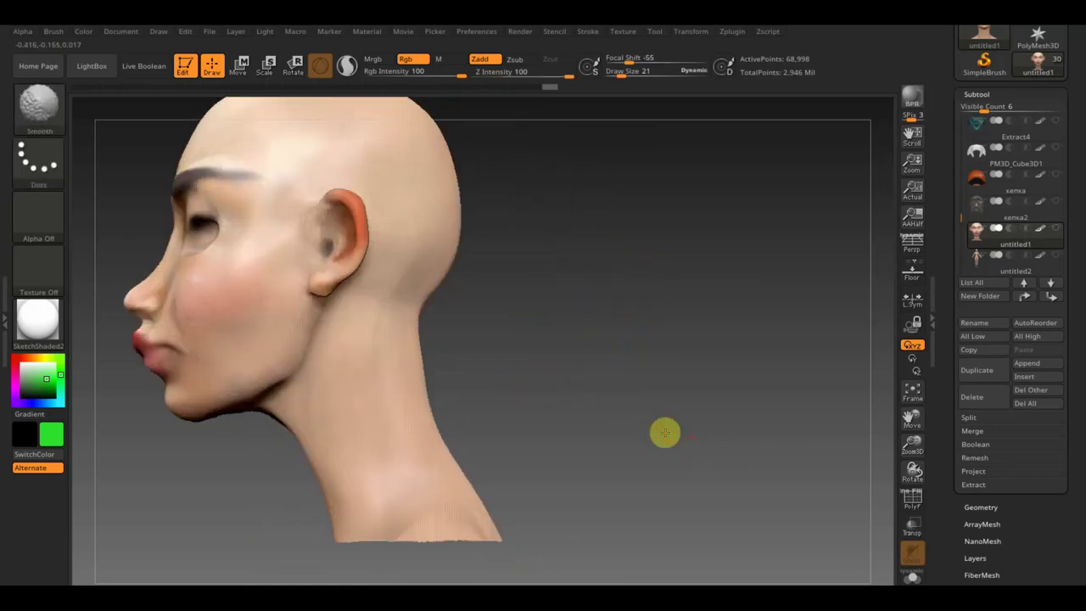
mouse_move(602, 386)
left_mouse_down()
mouse_move(591, 373)
mouse_move(659, 311)
left_mouse_up()
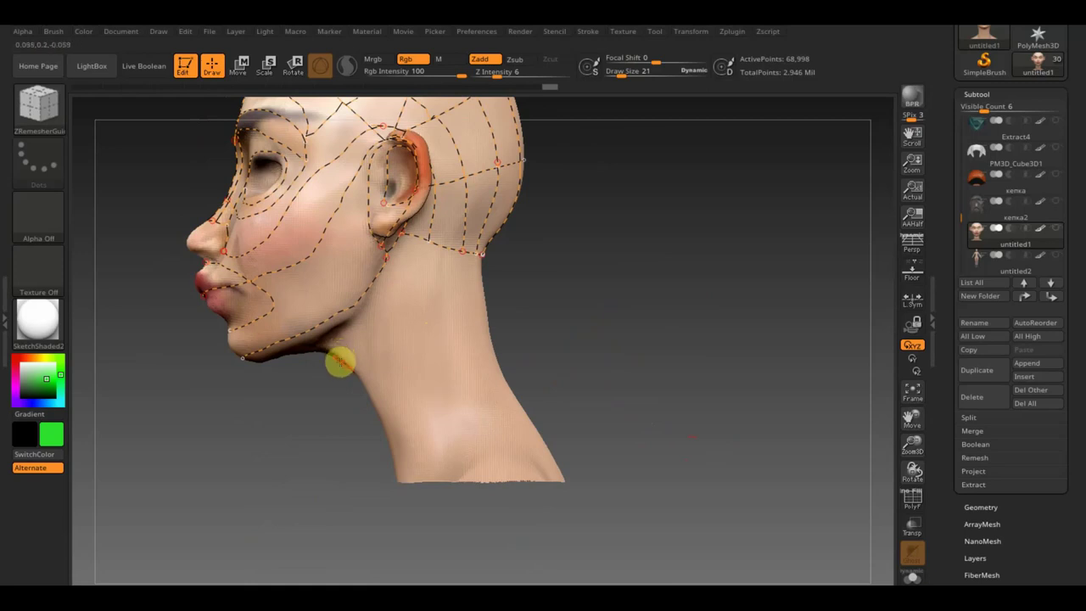
Draw guide curves along the neck under the jaw and across the back of the neck
left_click_drag(352, 356, 473, 303)
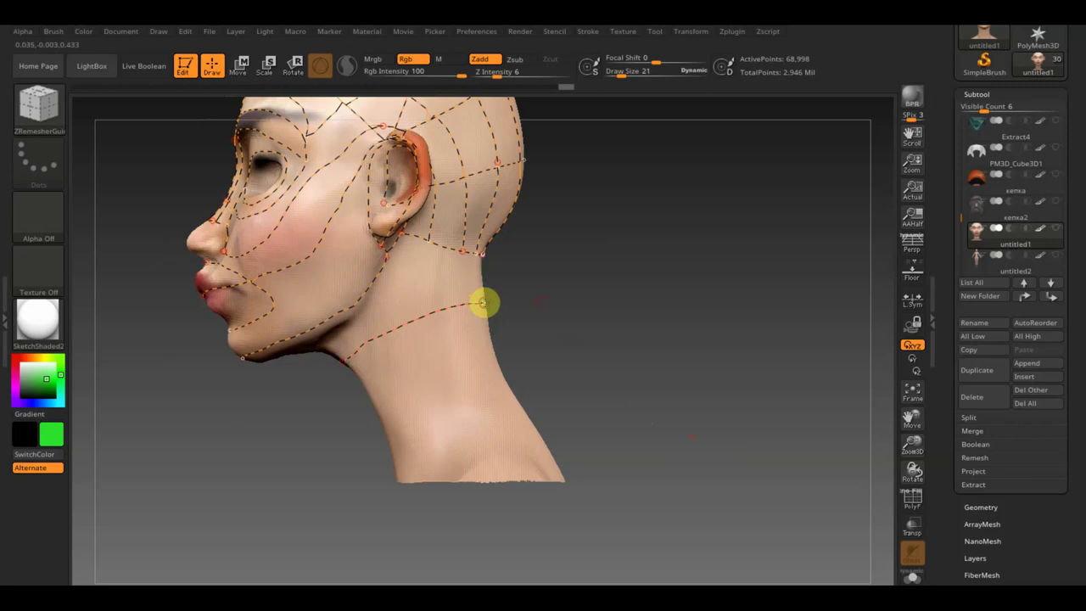
left_click_drag(581, 317, 509, 337)
left_click_drag(341, 362, 290, 326)
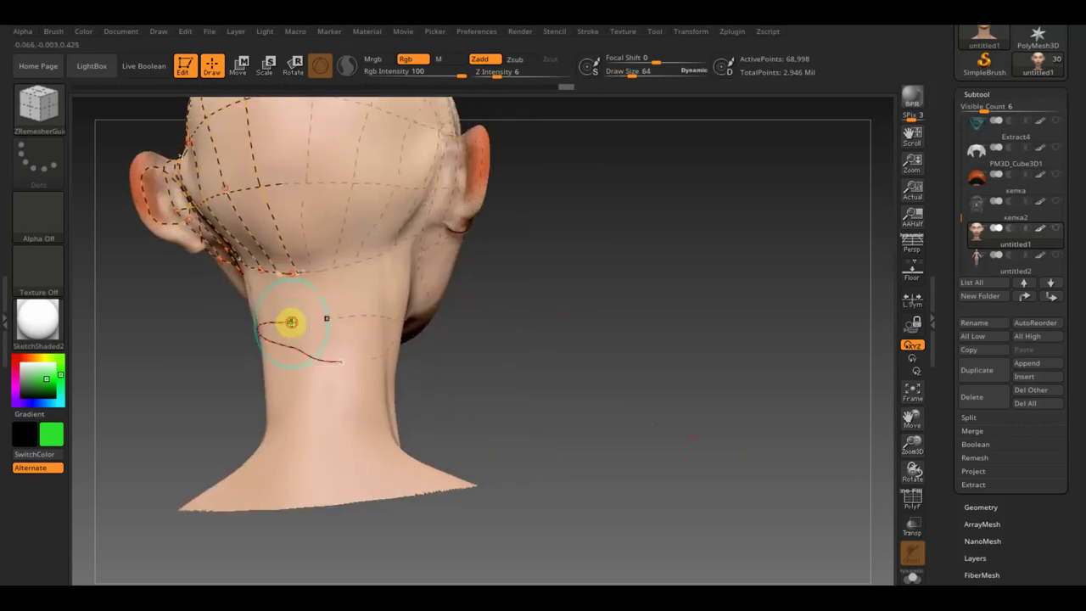
mouse_move(468, 395)
left_mouse_down()
mouse_move(424, 348)
mouse_move(402, 351)
left_mouse_up()
left_click_drag(390, 395, 373, 351)
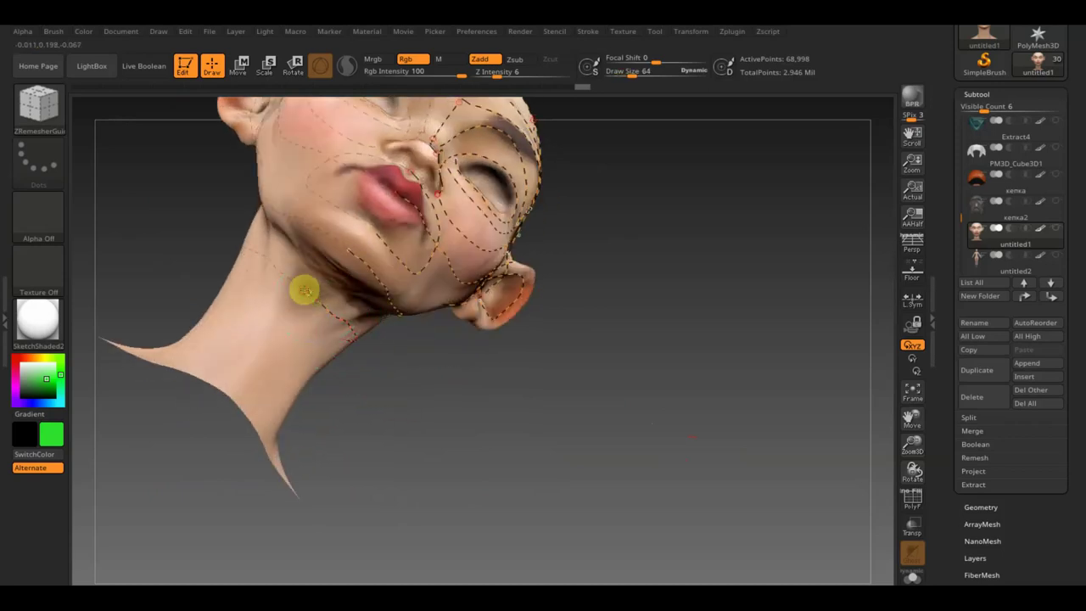
mouse_move(366, 365)
left_mouse_down()
mouse_move(475, 531)
mouse_move(465, 464)
mouse_move(552, 415)
mouse_move(531, 405)
mouse_move(505, 338)
mouse_move(615, 387)
mouse_move(659, 392)
left_mouse_up()
left_click(353, 244)
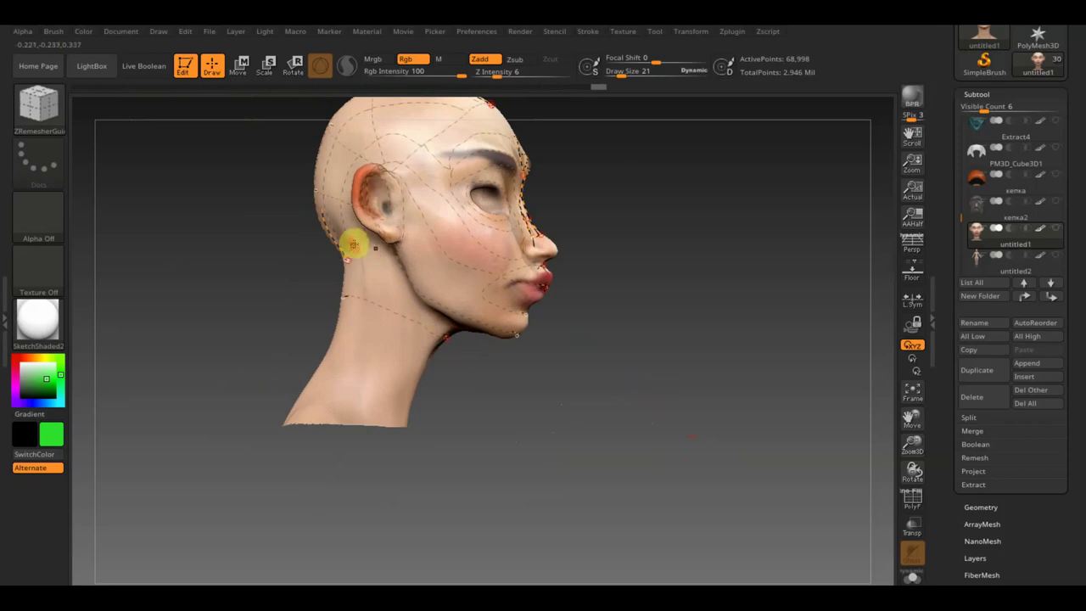
Draw a guide from under the ear to the neck base and undo the duplicate stroke
mouse_move(352, 257)
left_mouse_down()
mouse_move(380, 340)
mouse_move(384, 419)
left_mouse_up()
left_click(365, 247)
left_click_drag(373, 252, 406, 378)
mouse_move(410, 434)
left_mouse_down()
mouse_move(495, 447)
mouse_move(472, 438)
left_mouse_up()
key("ctrl+z")
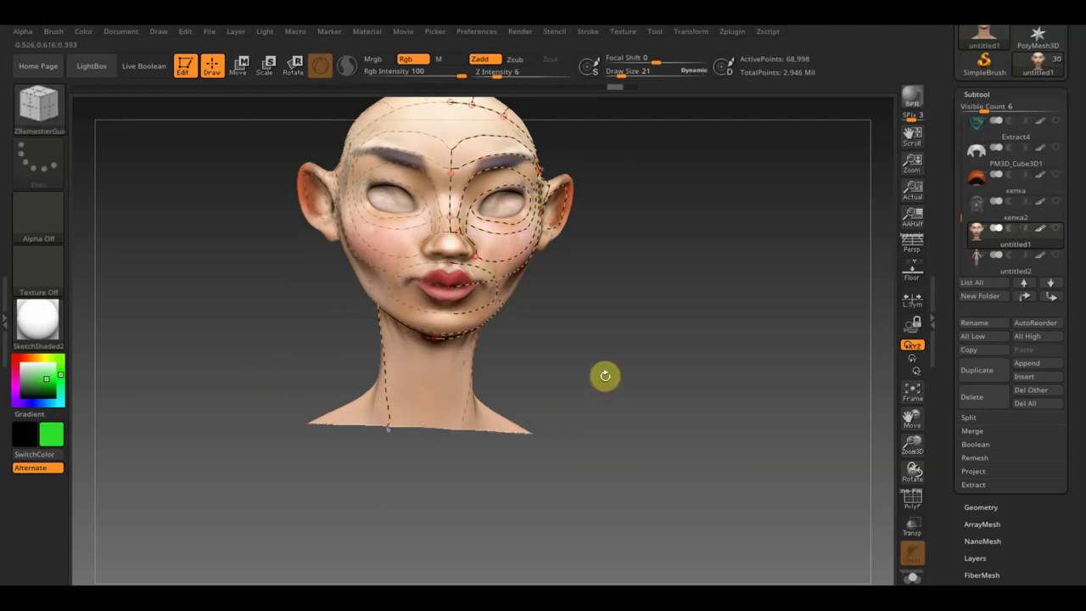
mouse_move(631, 385)
left_mouse_down()
mouse_move(651, 398)
mouse_move(698, 398)
left_mouse_up()
mouse_move(532, 371)
left_mouse_down()
mouse_move(603, 427)
mouse_move(619, 416)
left_mouse_up()
Draw two guide curves down the side of the neck, behind the ear to the neck base
left_click_drag(243, 286, 266, 276)
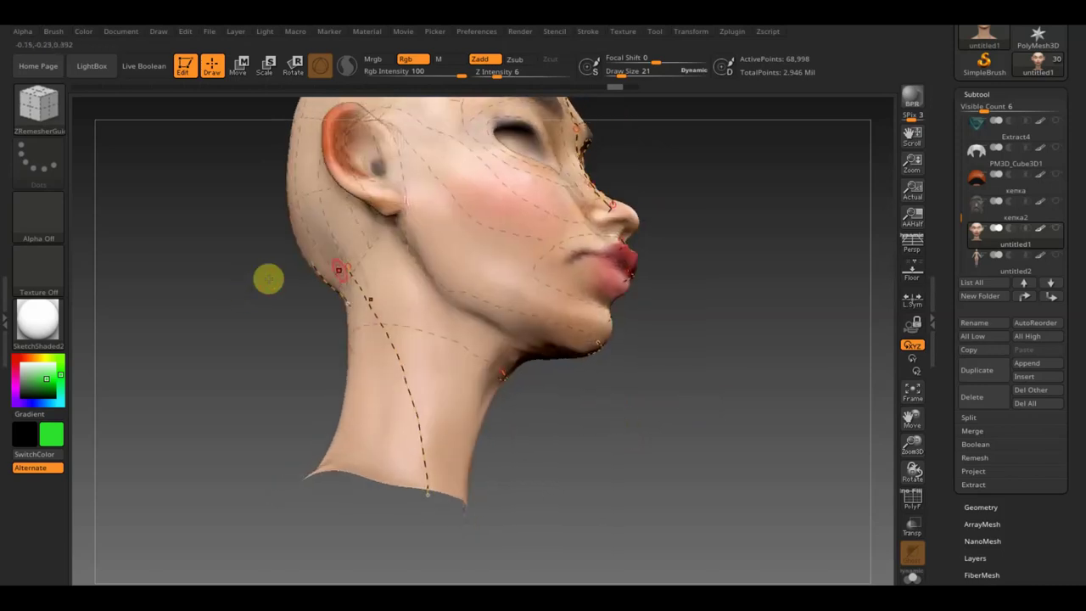
left_click_drag(376, 257, 397, 285)
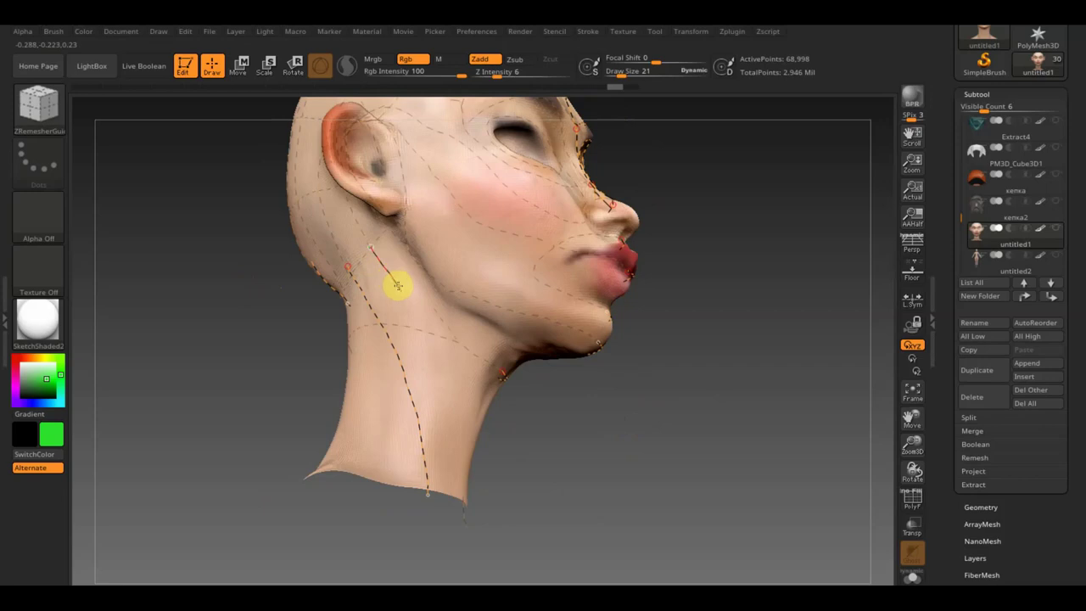
left_click_drag(446, 392, 449, 445)
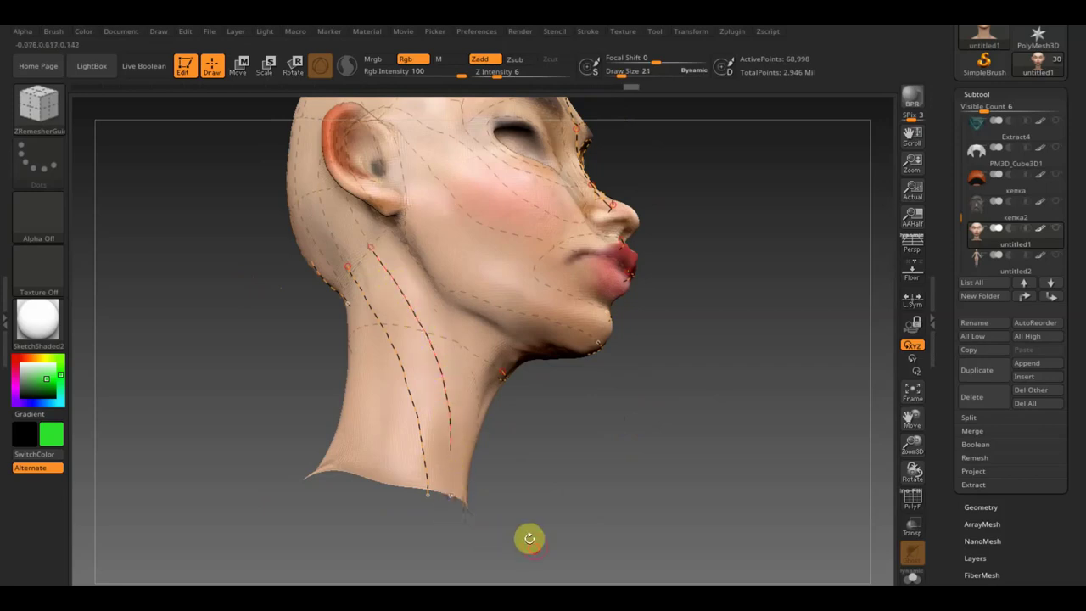
left_click_drag(526, 536, 475, 563)
mouse_move(540, 540)
left_mouse_down()
mouse_move(593, 514)
mouse_move(656, 572)
left_mouse_up()
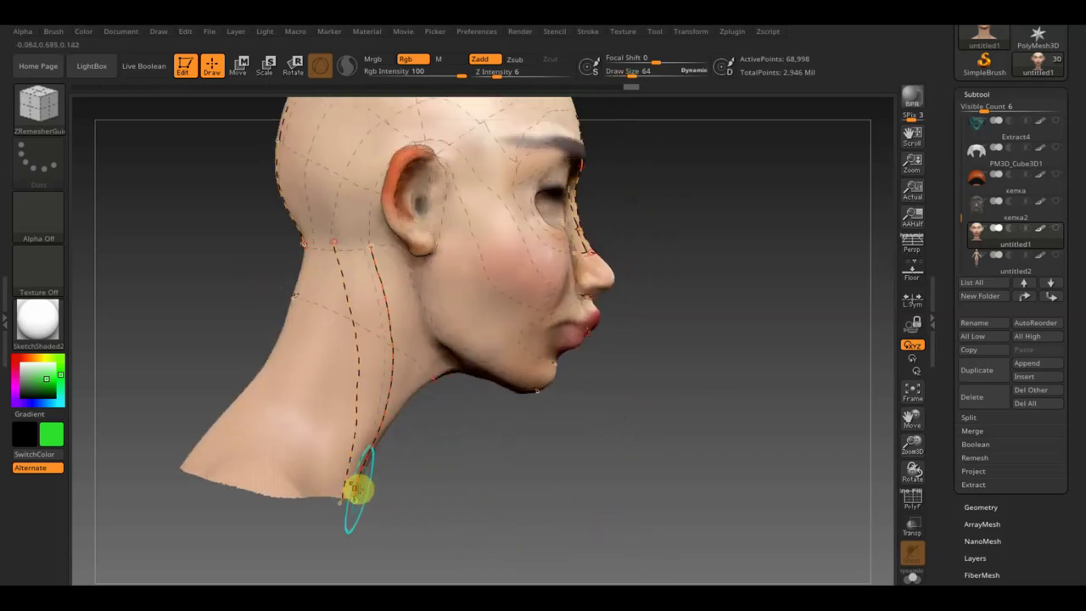
mouse_move(357, 492)
left_mouse_down()
mouse_move(281, 455)
mouse_move(252, 416)
mouse_move(232, 330)
mouse_move(264, 373)
mouse_move(148, 291)
left_mouse_up()
left_click_drag(419, 460, 514, 412)
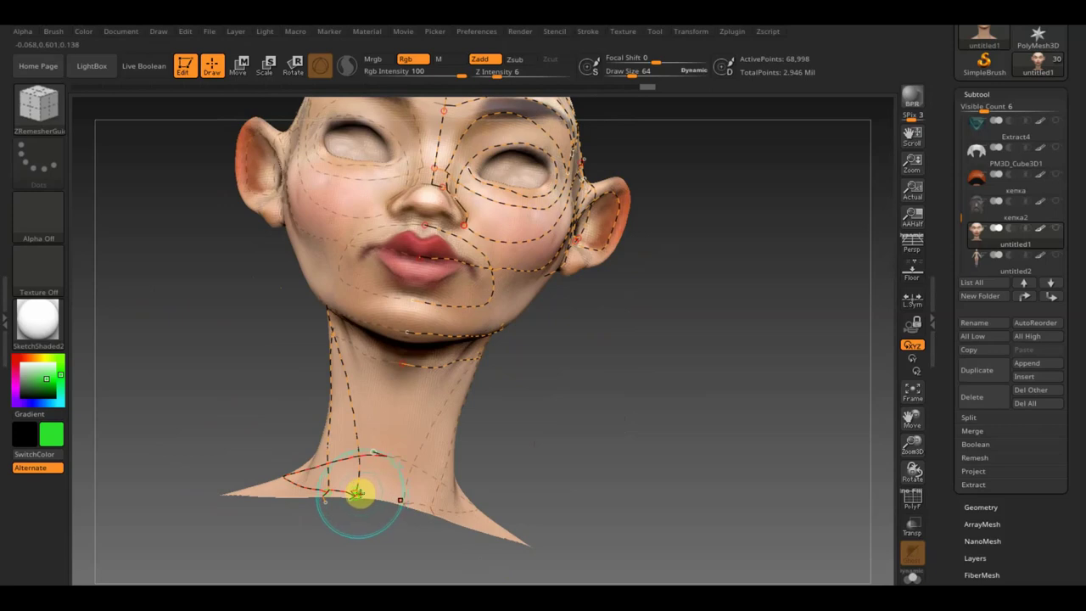
mouse_move(483, 485)
left_mouse_down()
mouse_move(572, 431)
mouse_move(579, 446)
mouse_move(628, 446)
mouse_move(637, 484)
mouse_move(642, 467)
left_mouse_up()
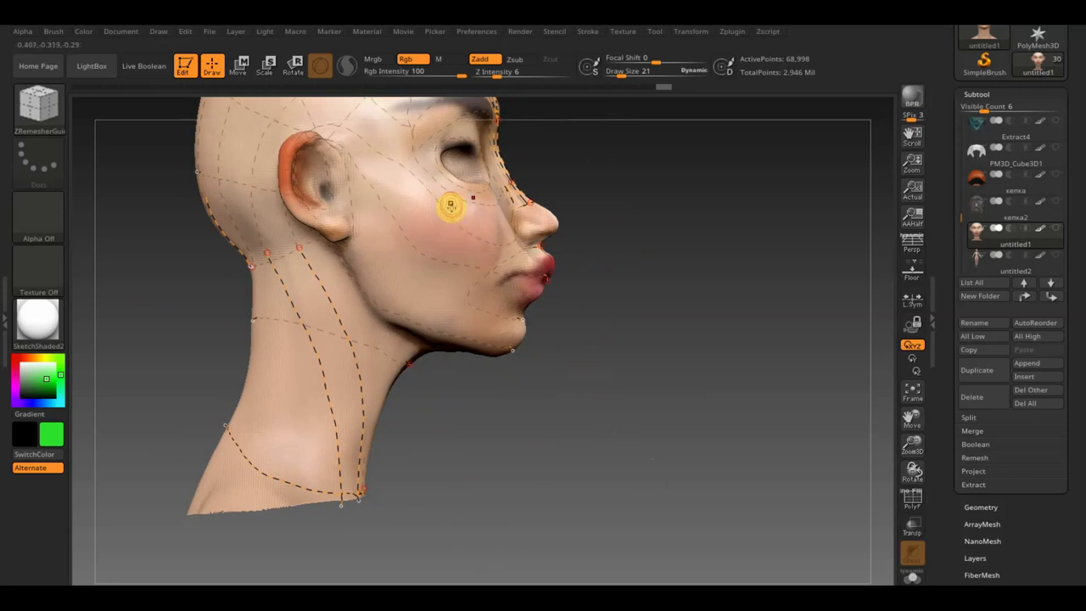
mouse_move(616, 257)
left_mouse_down()
mouse_move(597, 271)
mouse_move(701, 269)
mouse_move(679, 301)
mouse_move(751, 315)
left_mouse_up()
mouse_move(637, 328)
left_mouse_down()
mouse_move(662, 336)
mouse_move(557, 332)
left_mouse_up()
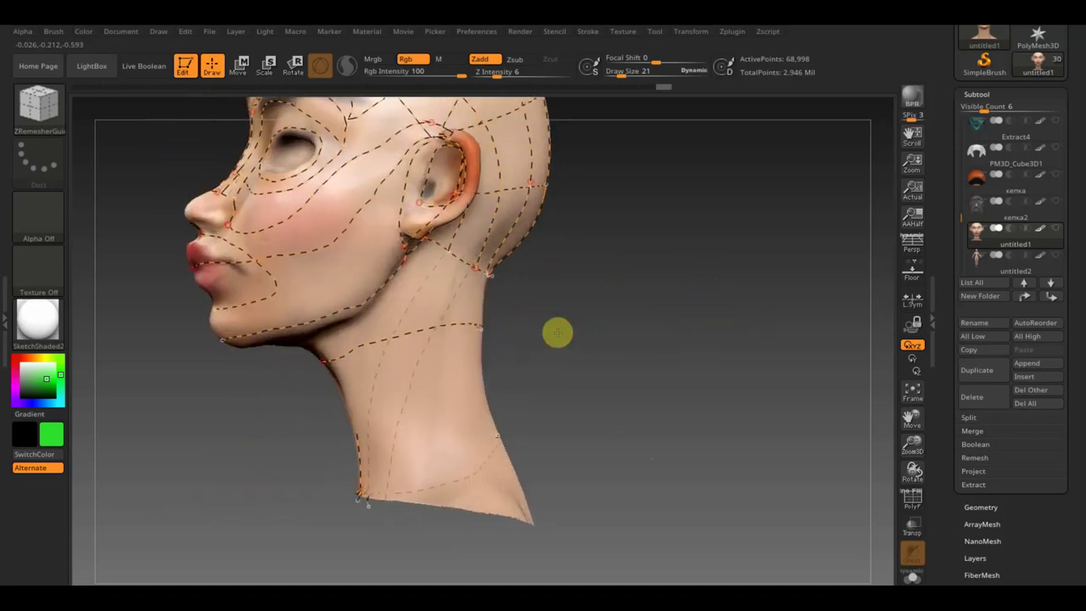
mouse_move(531, 379)
left_mouse_down()
mouse_move(660, 383)
mouse_move(635, 371)
left_mouse_up()
mouse_move(625, 271)
left_mouse_down("alt")
mouse_move(653, 411)
mouse_move(659, 382)
left_mouse_up("alt")
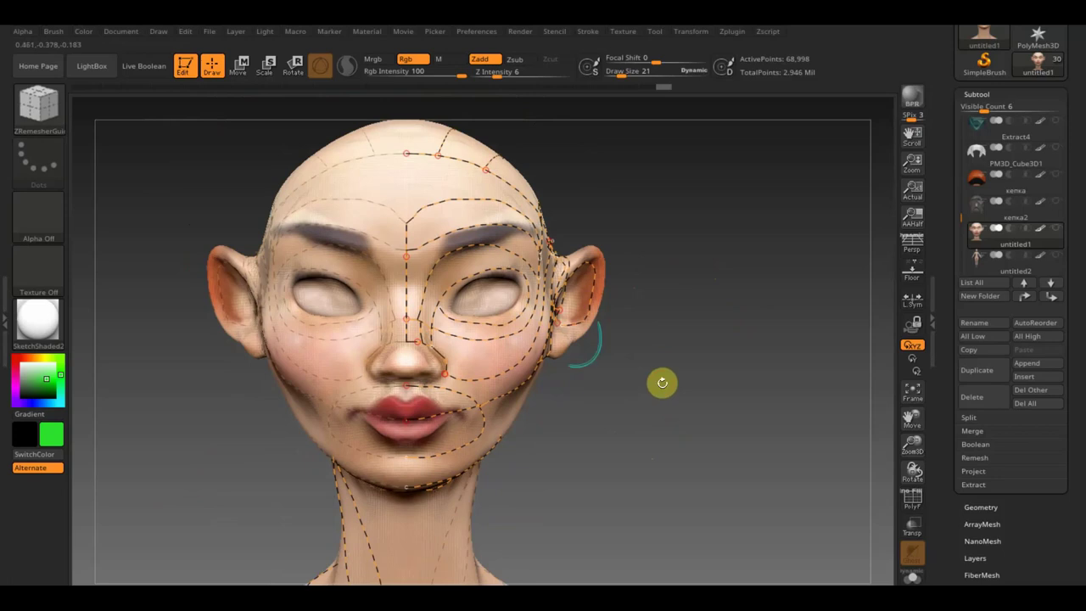
Reshape the guide curve along the brow
left_click_drag(422, 247, 390, 197)
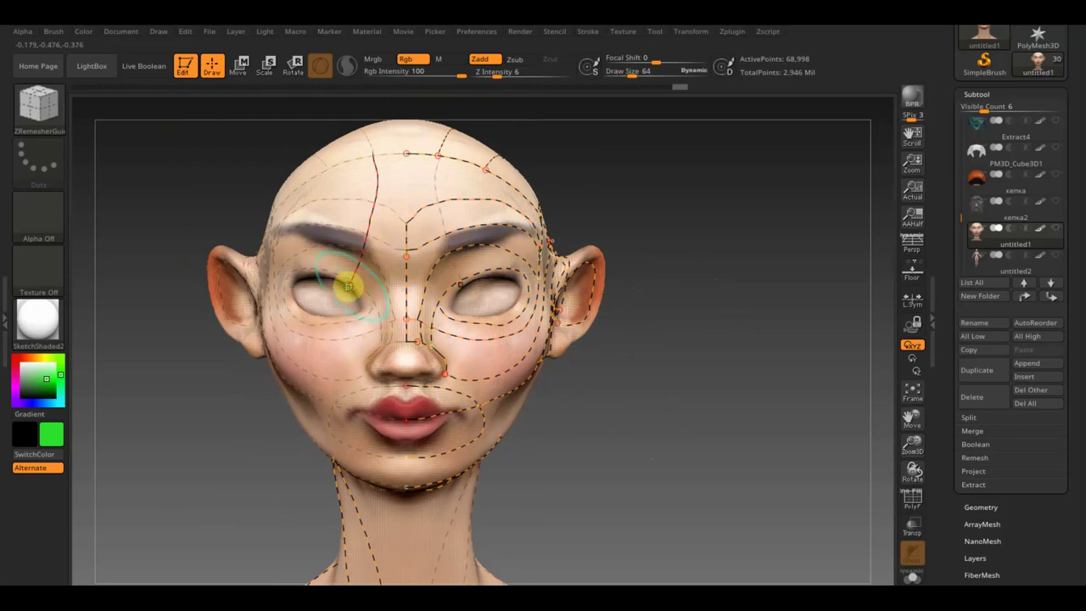
left_click_drag(651, 187, 642, 208)
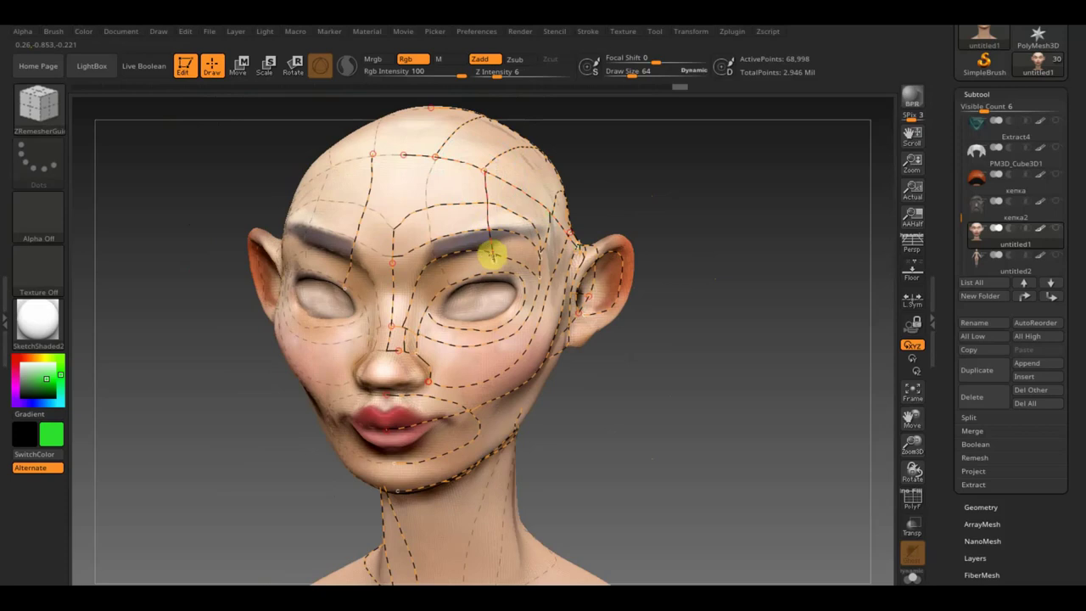
left_click_drag(757, 288, 762, 249)
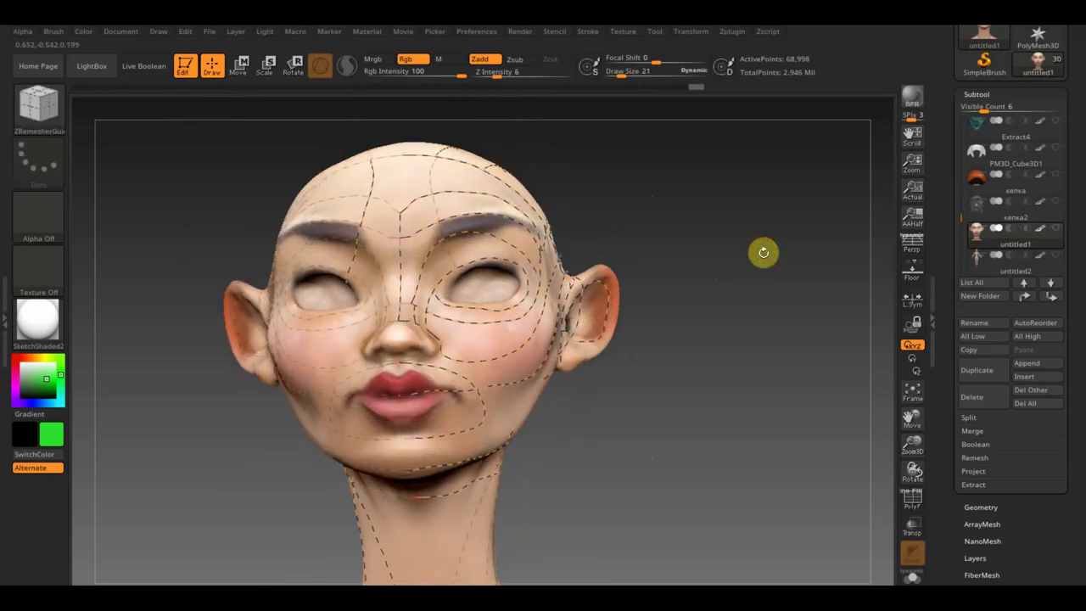
left_click_drag(761, 249, 751, 179)
mouse_move(703, 226)
left_mouse_down()
mouse_move(718, 274)
mouse_move(676, 267)
left_mouse_up()
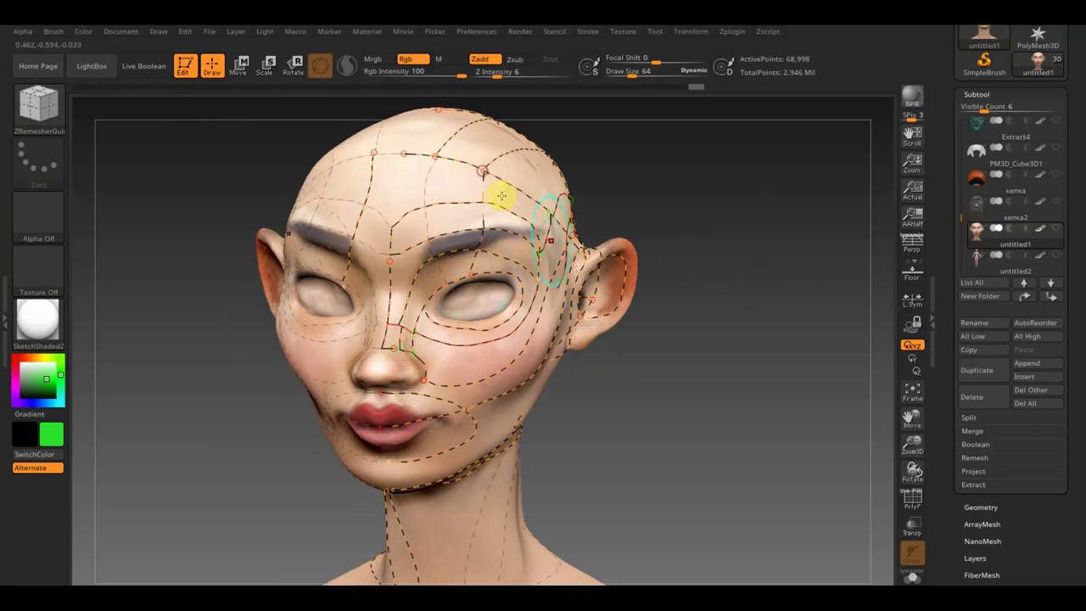
left_click_drag(735, 318, 725, 302)
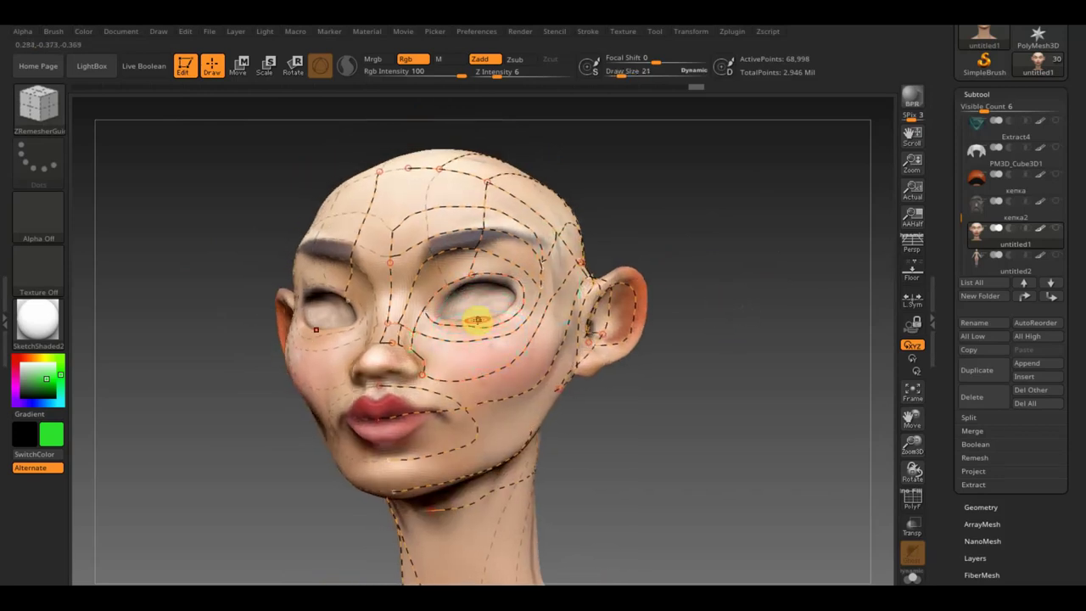
Draw guides from the cheek to the jawline and from the eye corner down the cheek
left_click_drag(498, 369, 522, 443)
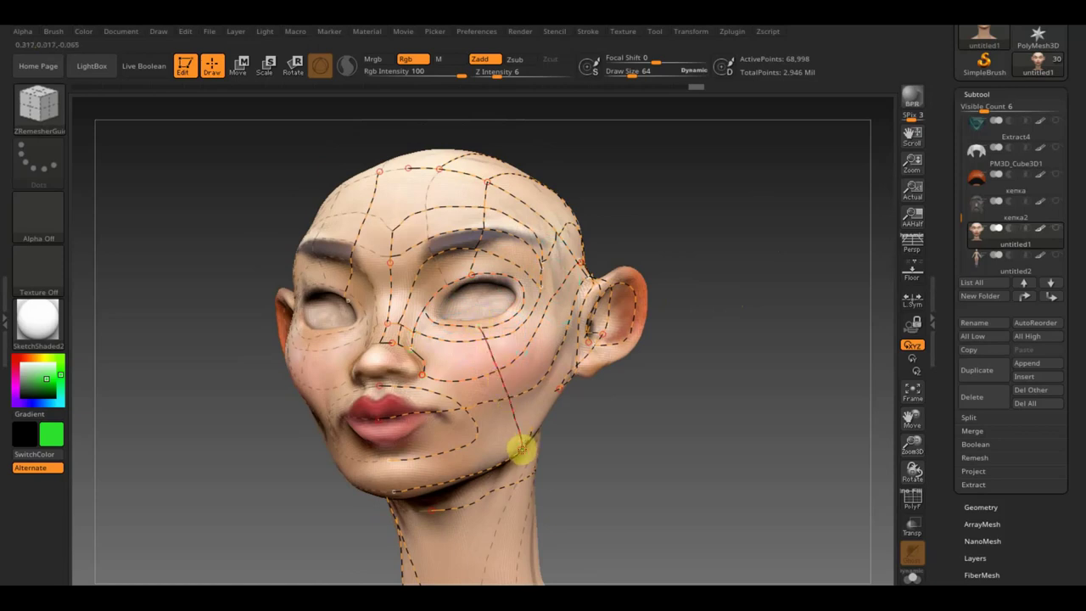
left_click_drag(625, 444, 541, 319)
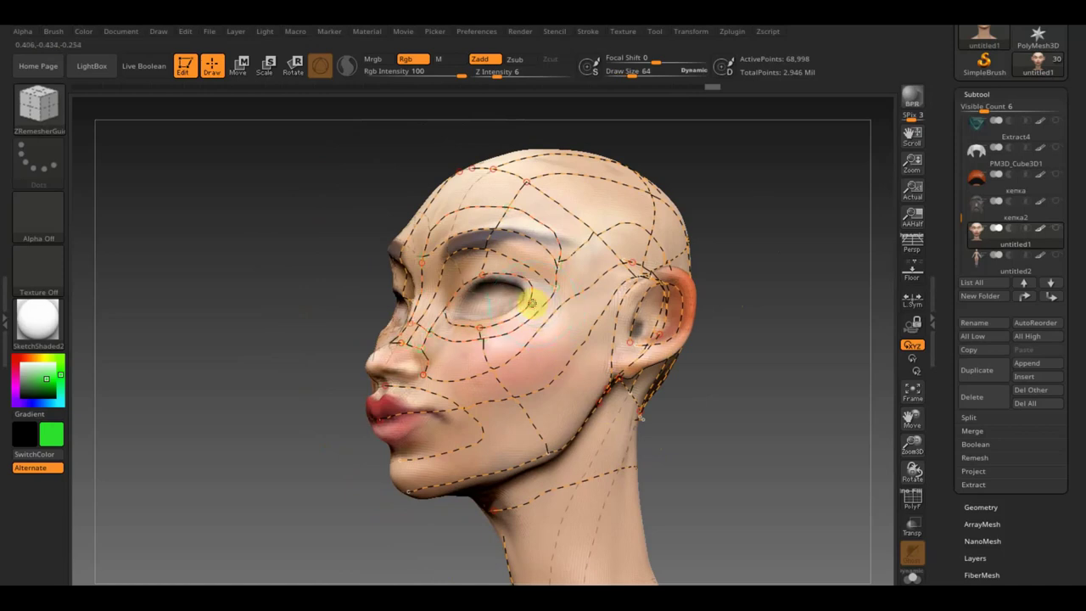
left_click_drag(578, 355, 613, 379)
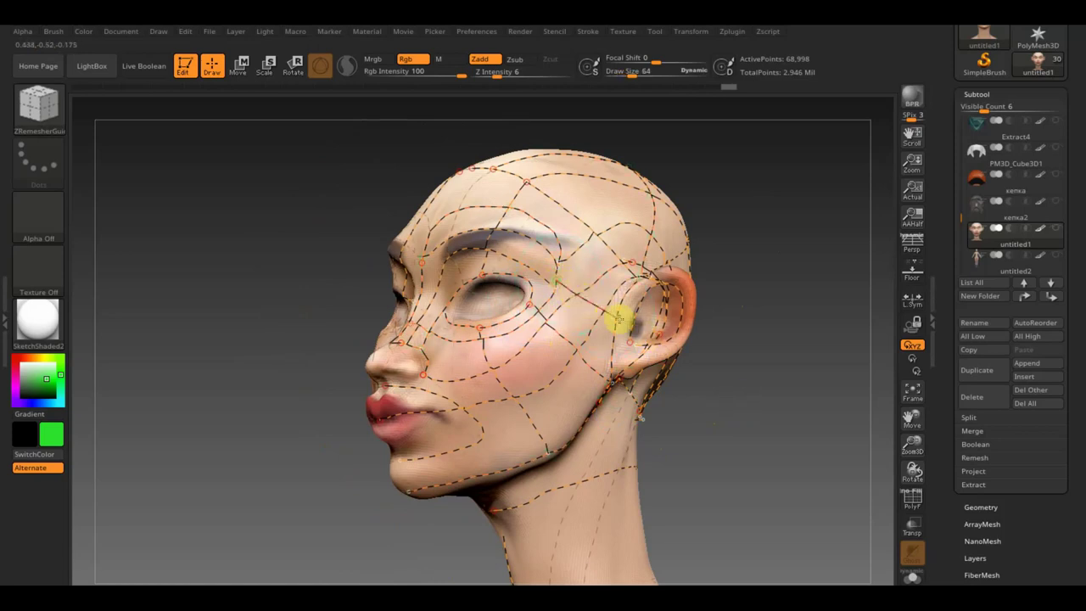
mouse_move(729, 200)
left_mouse_down()
mouse_move(758, 189)
mouse_move(737, 223)
mouse_move(797, 208)
mouse_move(788, 203)
left_mouse_up()
left_click_drag(796, 392, 775, 269)
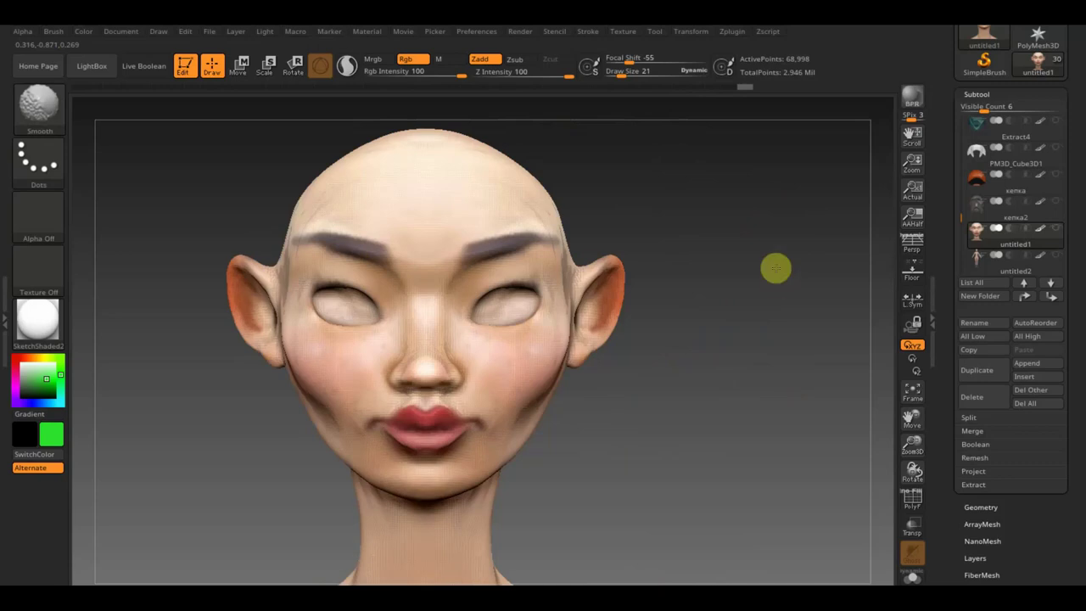
Set the guide Draw Size to 14 and undo the latest curve beside the right eye
mouse_move(687, 447)
left_mouse_down()
mouse_move(671, 369)
mouse_move(696, 446)
mouse_move(756, 316)
mouse_move(755, 363)
mouse_move(717, 472)
mouse_move(710, 461)
mouse_move(727, 395)
mouse_move(654, 364)
left_mouse_up()
left_click_drag(629, 74, 621, 75)
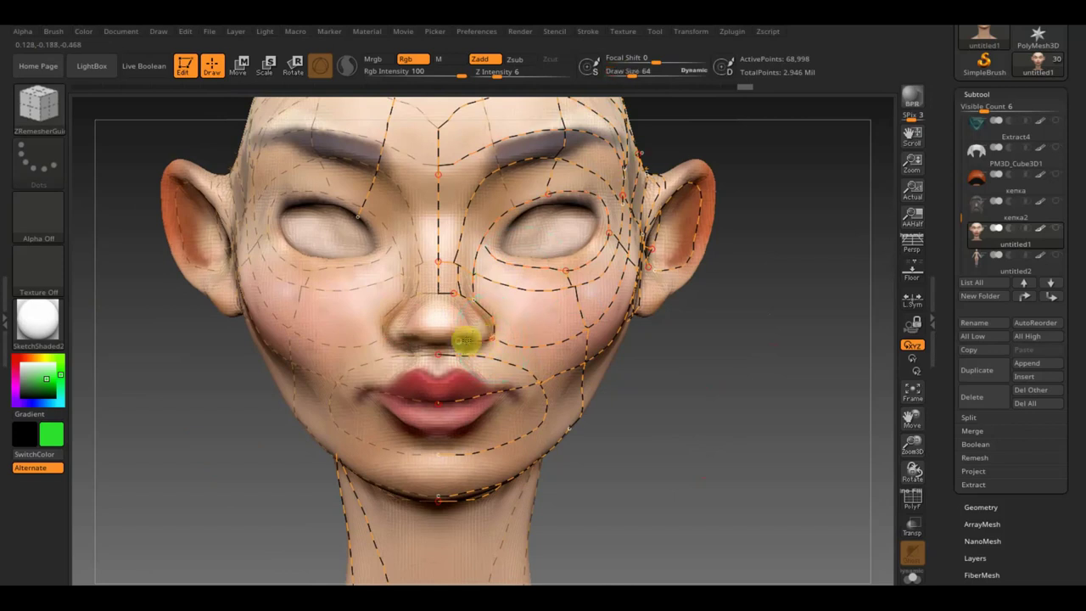
left_click_drag(810, 363, 793, 310)
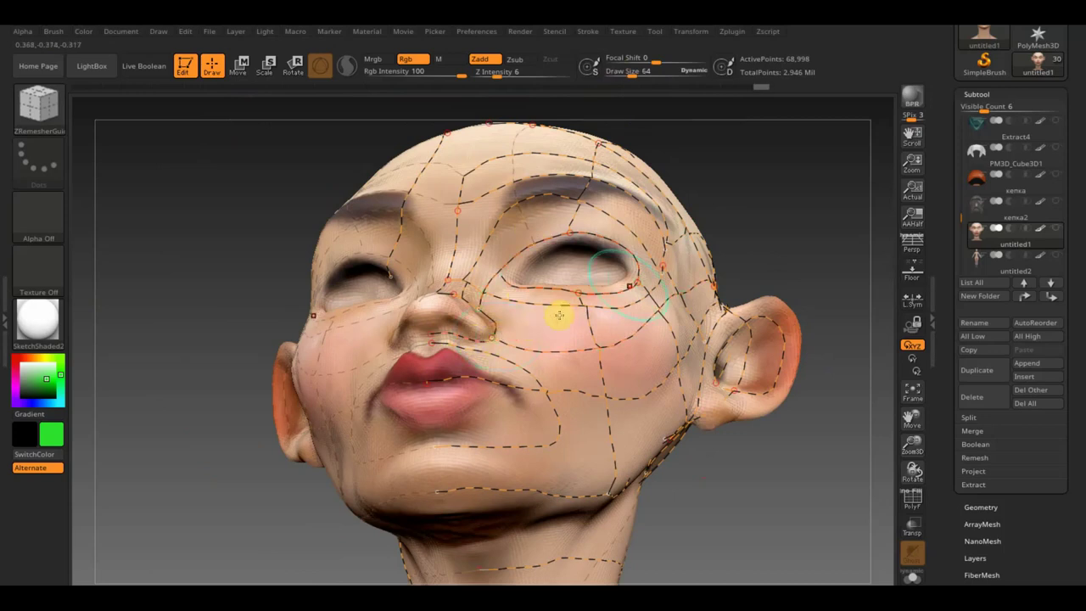
left_click_drag(759, 213, 769, 279)
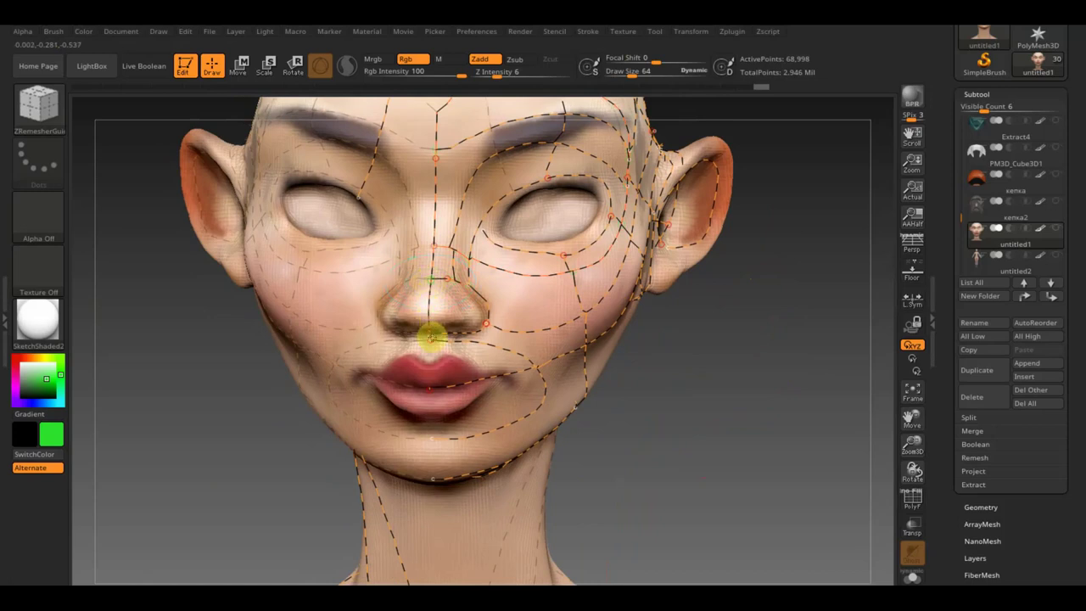
left_click_drag(710, 375, 684, 376)
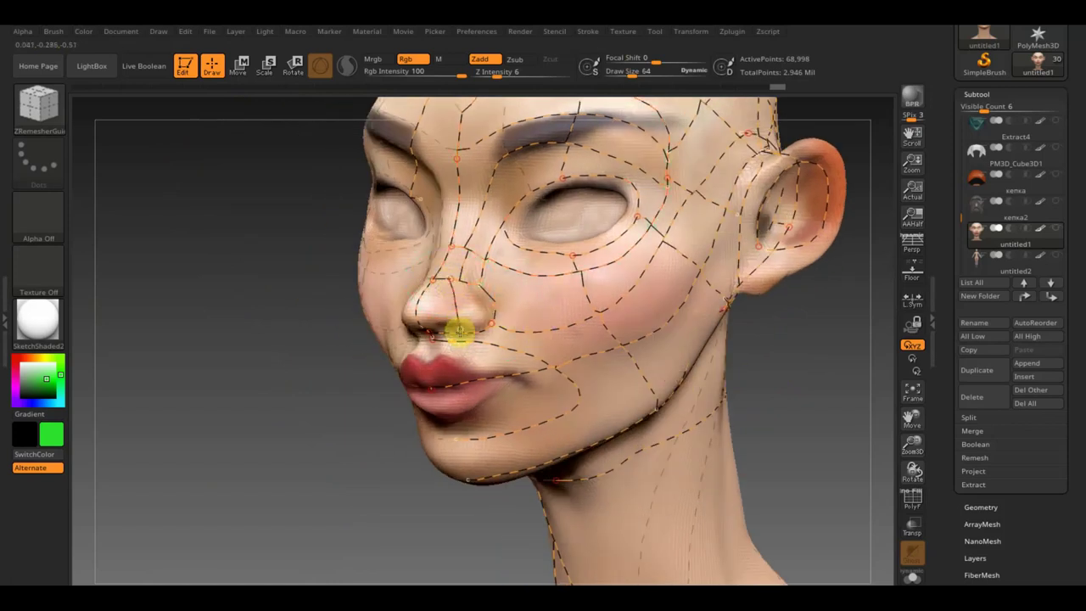
key("ctrl+z")
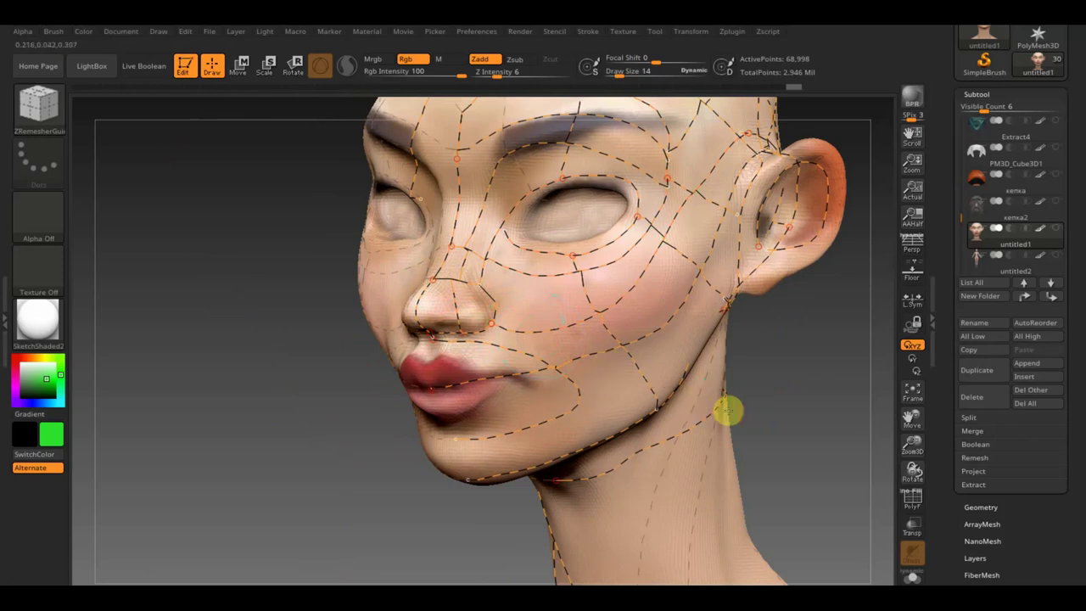
left_click_drag(787, 402, 802, 381)
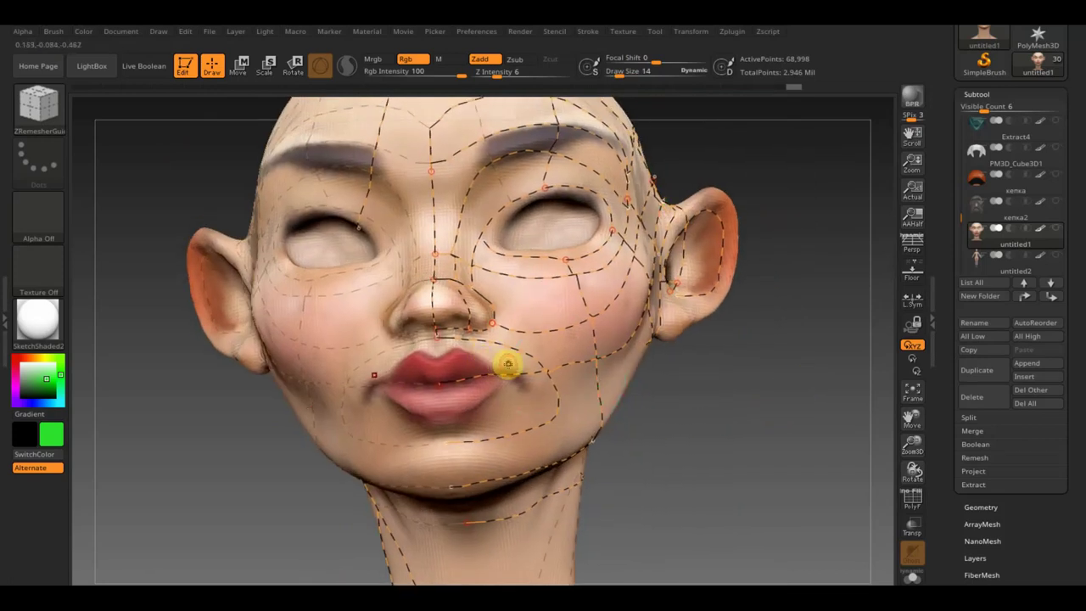
key("ctrl+shift+z")
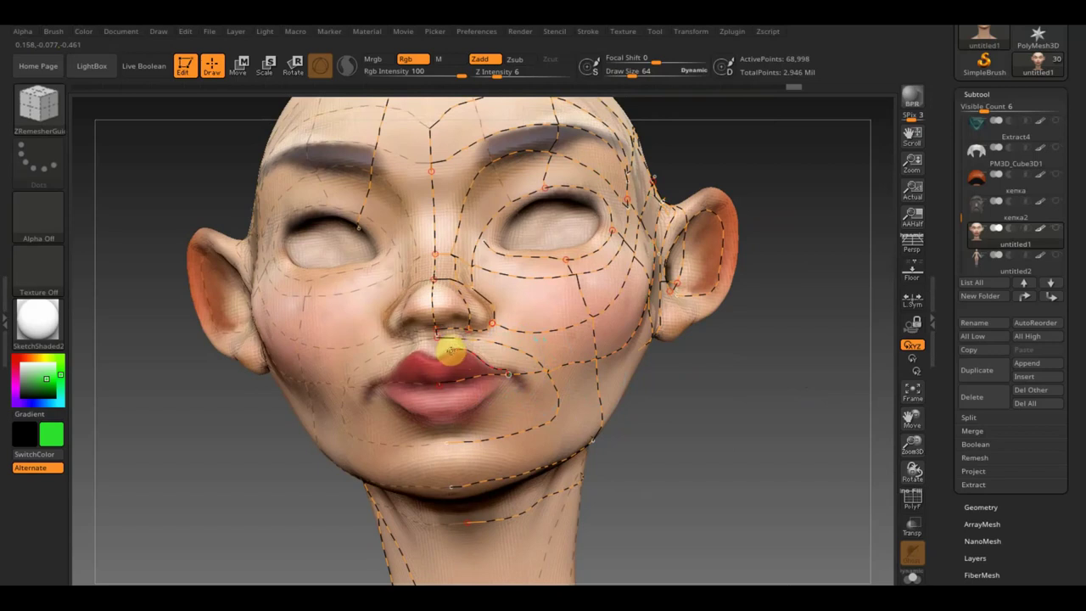
key("ctrl+z")
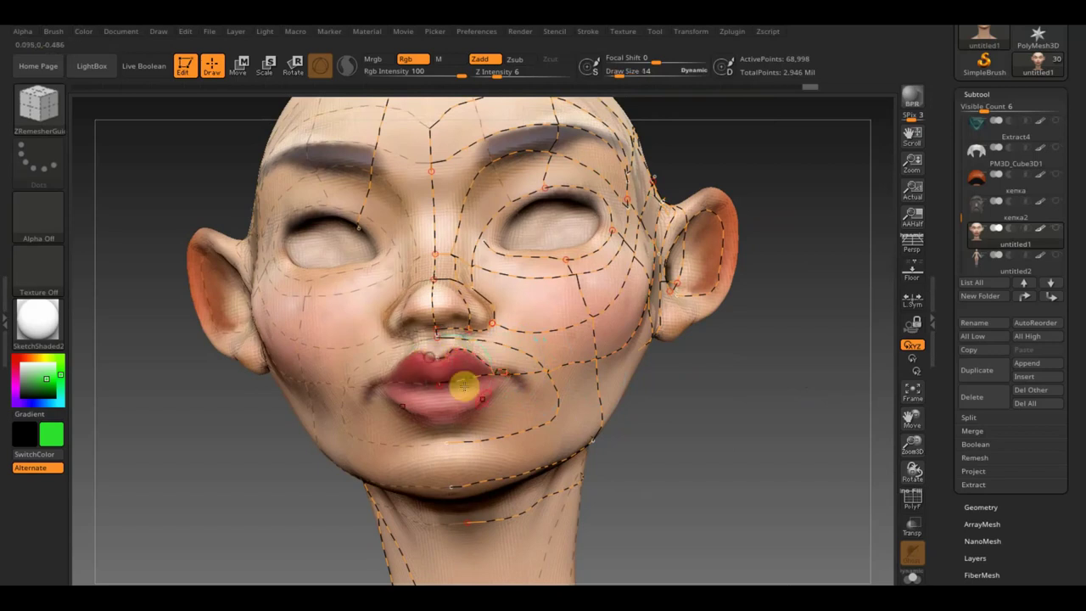
mouse_move(690, 388)
left_mouse_down()
mouse_move(701, 368)
mouse_move(752, 485)
mouse_move(758, 379)
mouse_move(761, 417)
left_mouse_up()
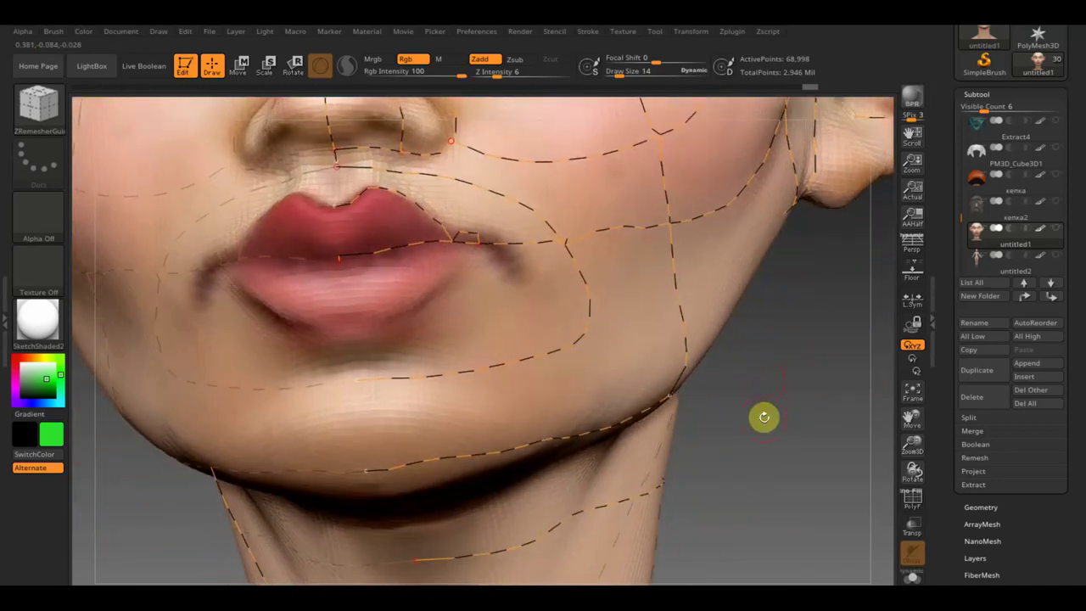
Draw guides along the upper lip to its corner and from under the nose to the chin
key("ctrl")
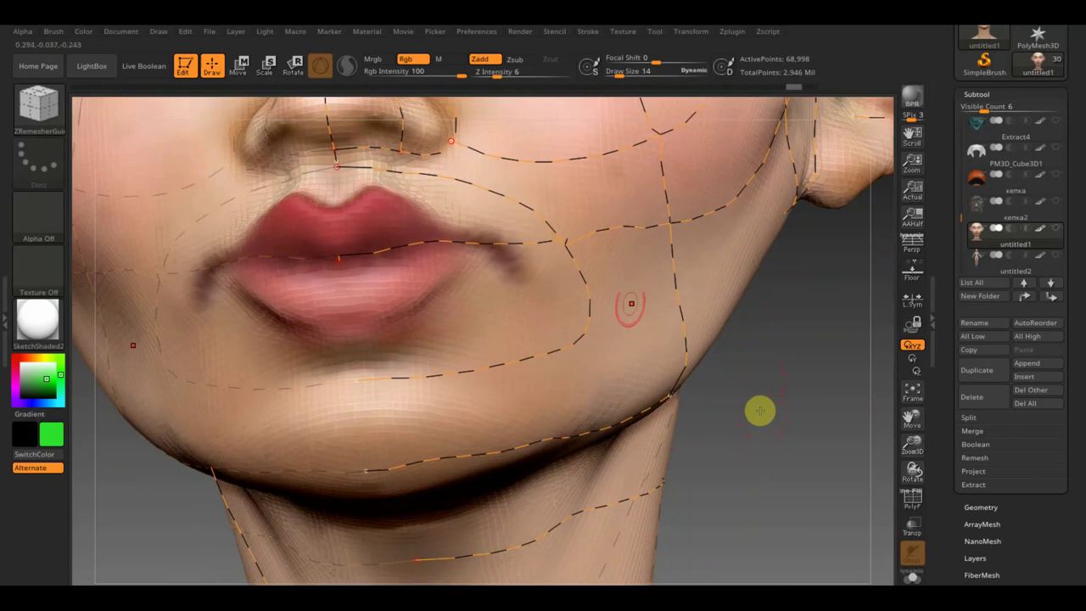
mouse_move(332, 212)
left_mouse_down()
mouse_move(355, 197)
mouse_move(475, 232)
left_mouse_up()
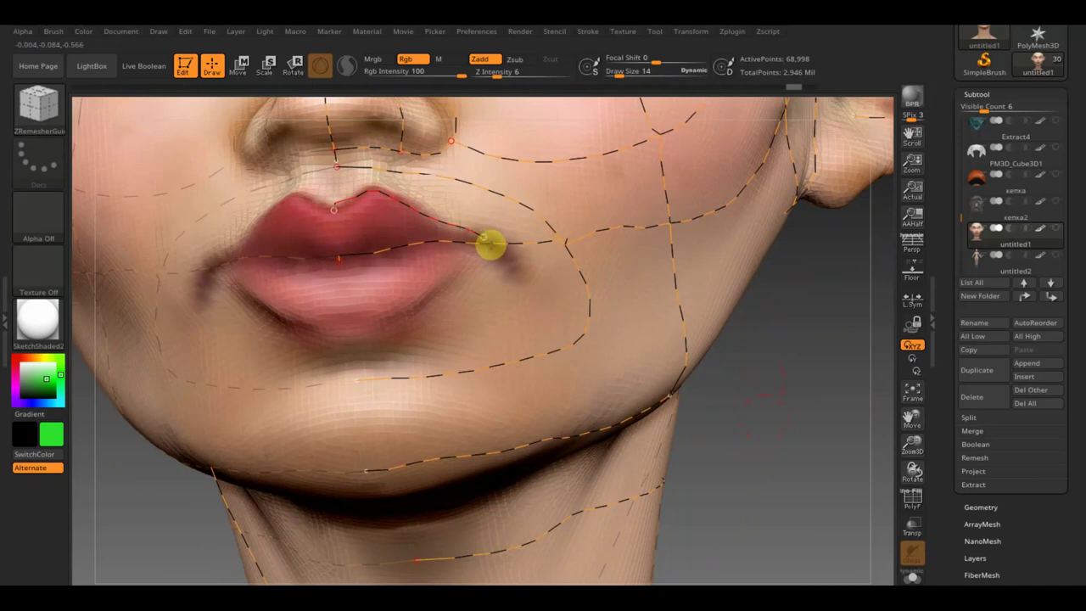
mouse_move(471, 266)
left_mouse_down()
mouse_move(428, 313)
mouse_move(353, 338)
left_mouse_up()
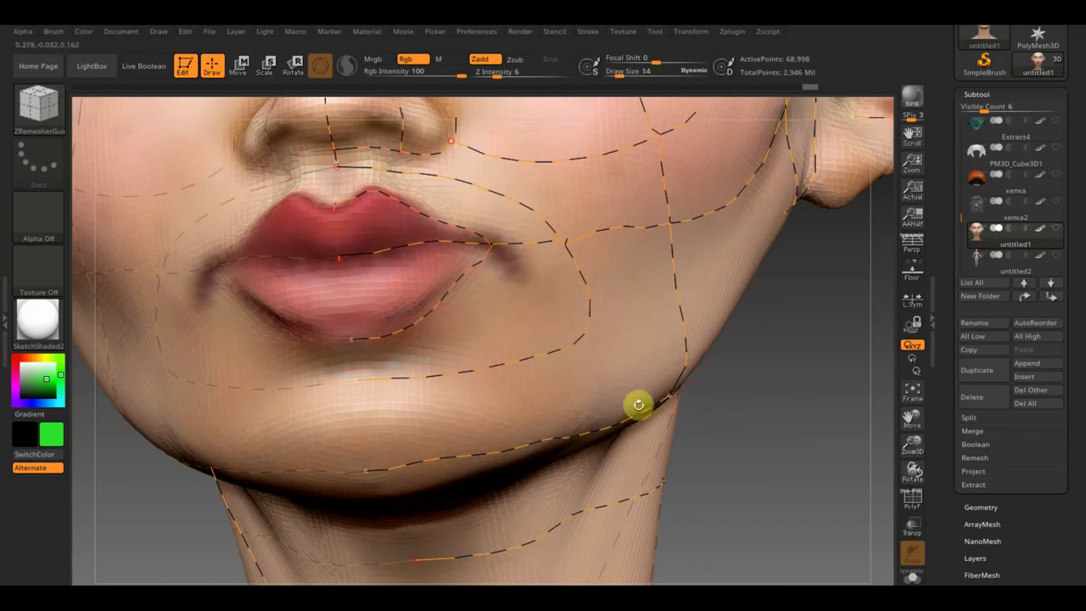
mouse_move(347, 170)
left_mouse_down()
mouse_move(326, 172)
mouse_move(373, 460)
left_mouse_up()
key("bracketright")
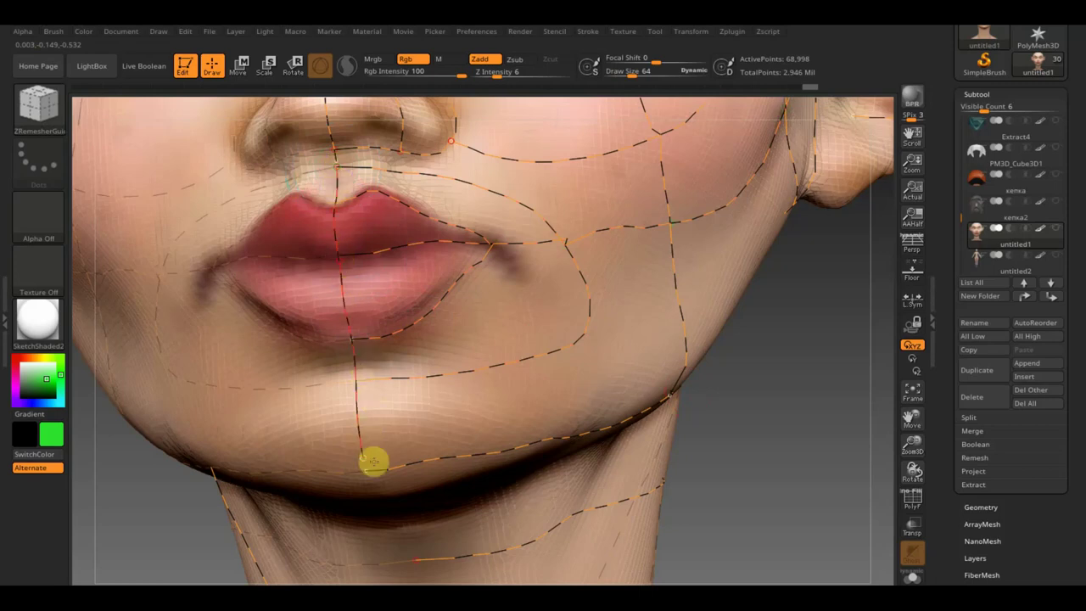
key("bracketleft")
left_click_drag(768, 468, 792, 366)
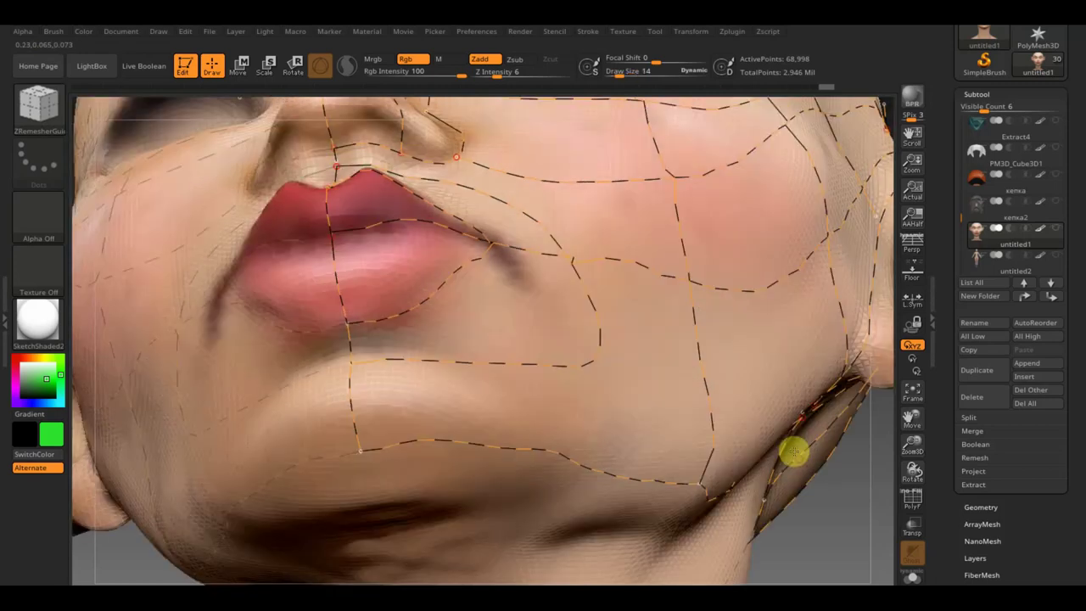
right_click_drag(792, 367, 795, 339, "ctrl")
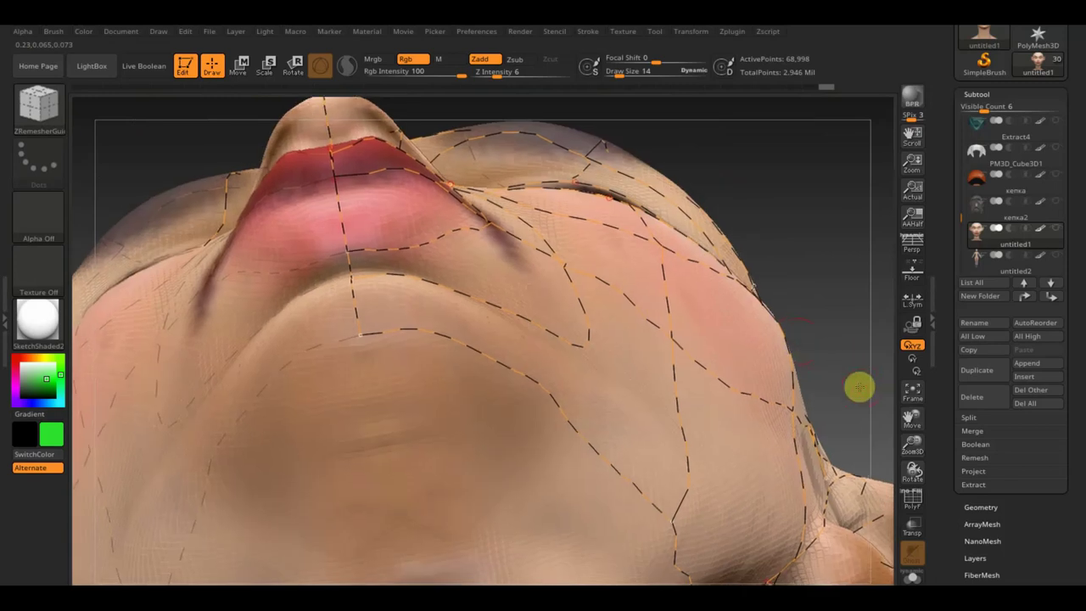
Extend the centre guide from the chin down the front of the neck with a larger brush
right_click_drag(860, 383, 800, 227, "ctrl")
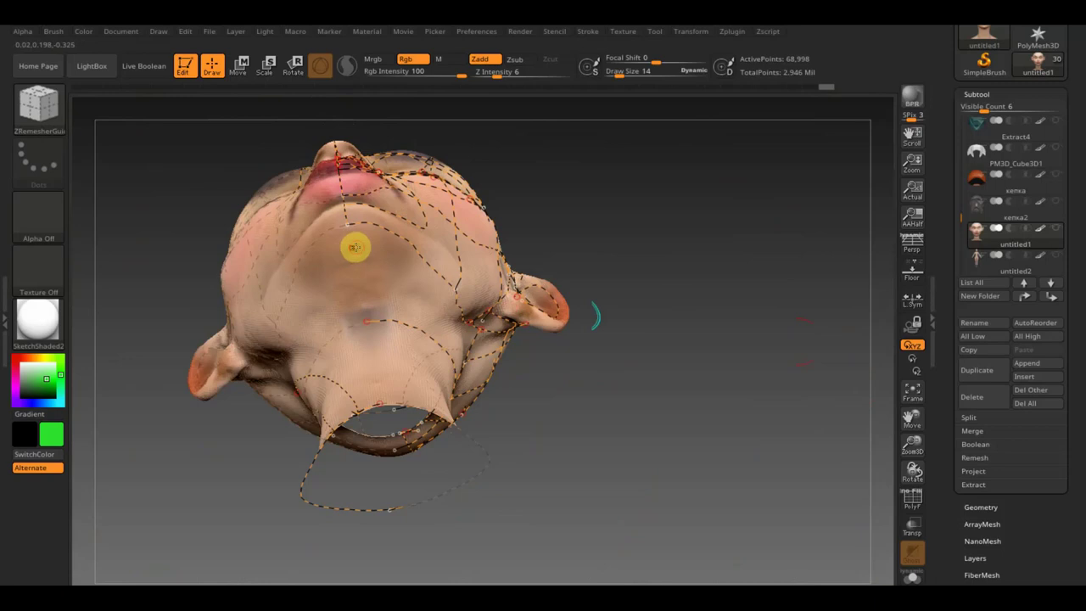
mouse_move(348, 248)
left_mouse_down()
mouse_move(507, 356)
mouse_move(652, 398)
mouse_move(642, 416)
mouse_move(622, 407)
left_mouse_up()
mouse_move(386, 293)
left_mouse_down()
mouse_move(211, 281)
mouse_move(213, 272)
mouse_move(225, 316)
left_mouse_up()
key("bracketright")
key("bracketright")
key("bracketright")
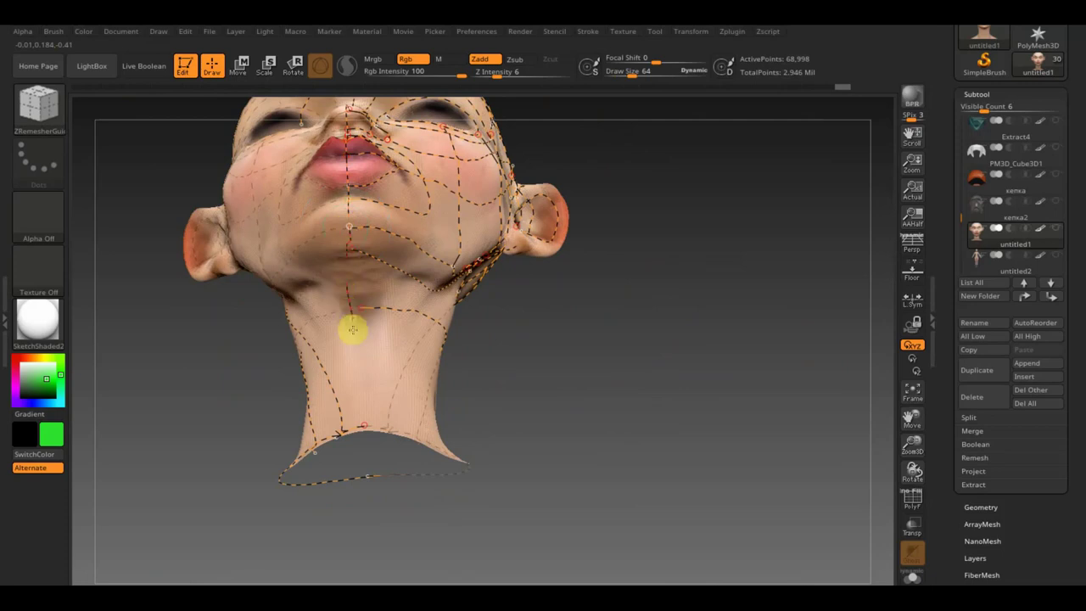
left_click_drag(346, 252, 360, 434)
left_click_drag(560, 403, 570, 454)
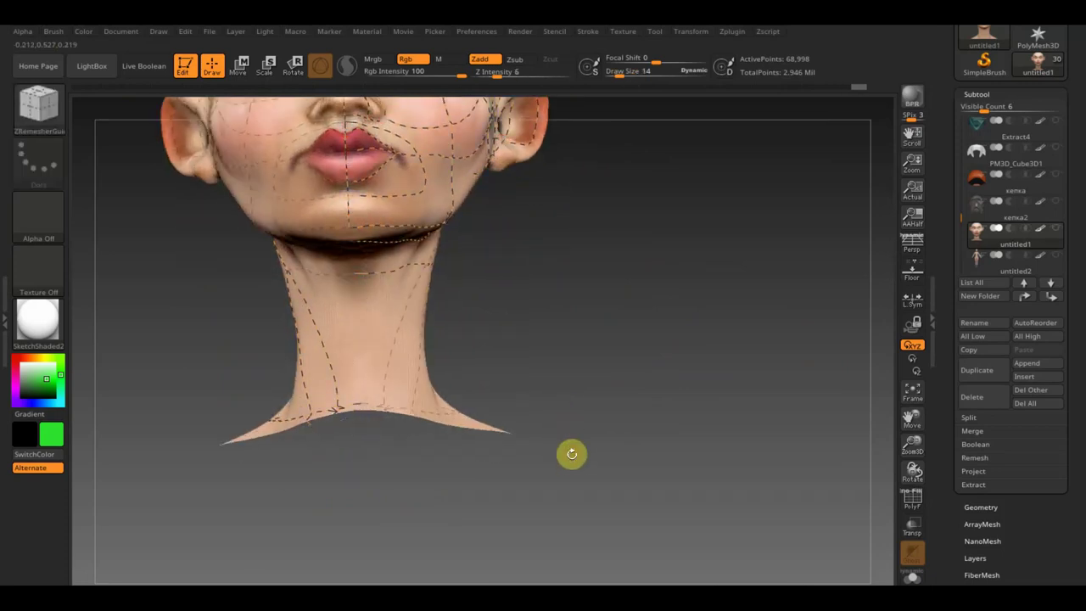
left_click_drag(577, 291, 613, 332)
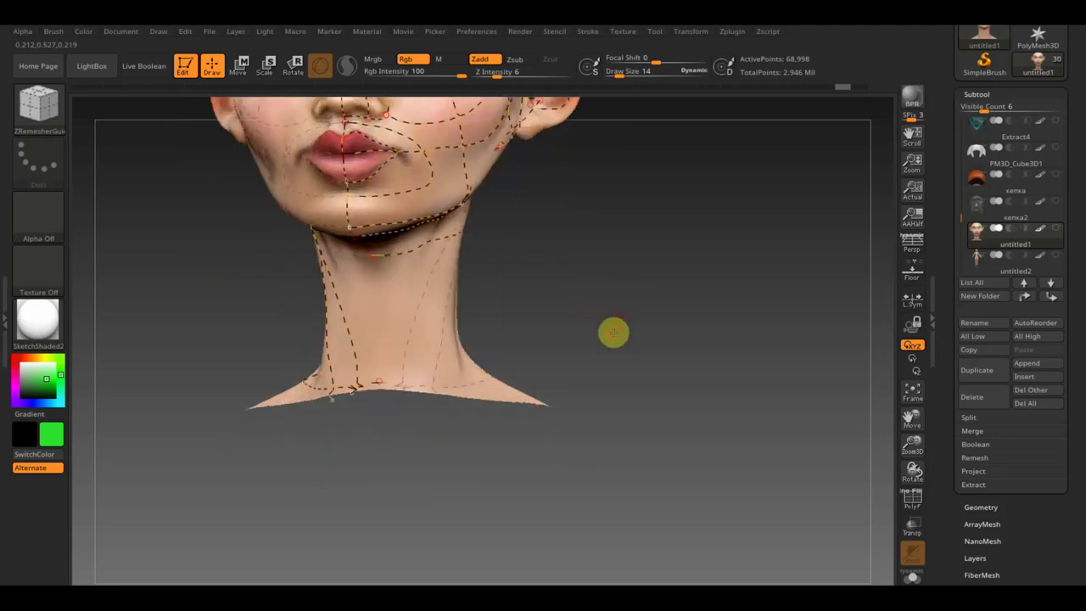
mouse_move(644, 276)
left_mouse_down()
mouse_move(659, 308)
mouse_move(667, 431)
mouse_move(653, 448)
mouse_move(665, 430)
mouse_move(690, 427)
left_mouse_up()
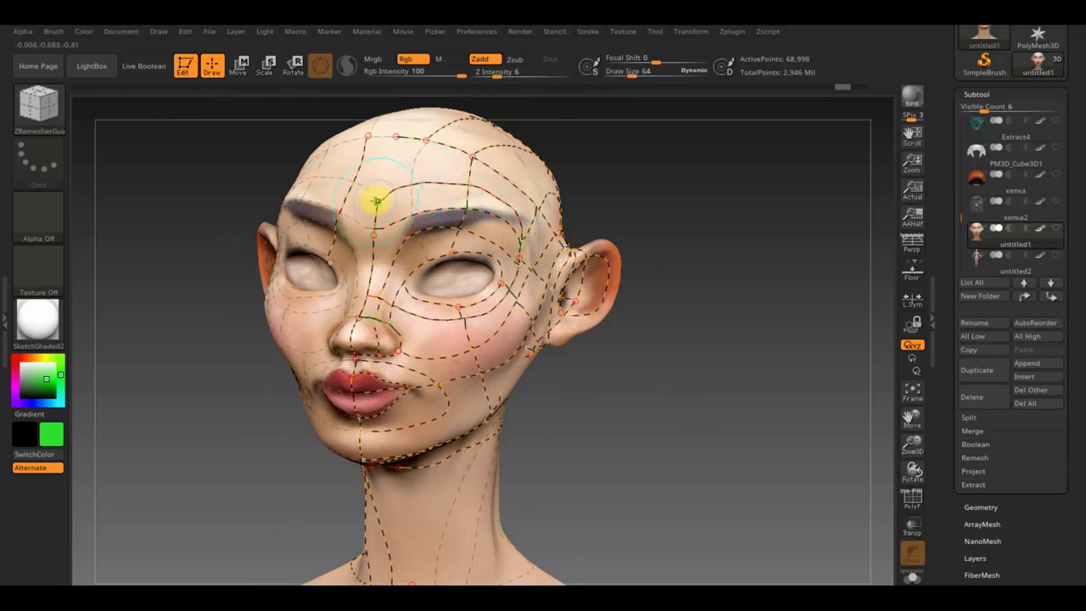
Draw extra ZRemesherGuides curves across the forehead and around the eye, resizing the brush as needed
left_click_drag(627, 156, 651, 164)
left_click_drag(350, 204, 413, 205)
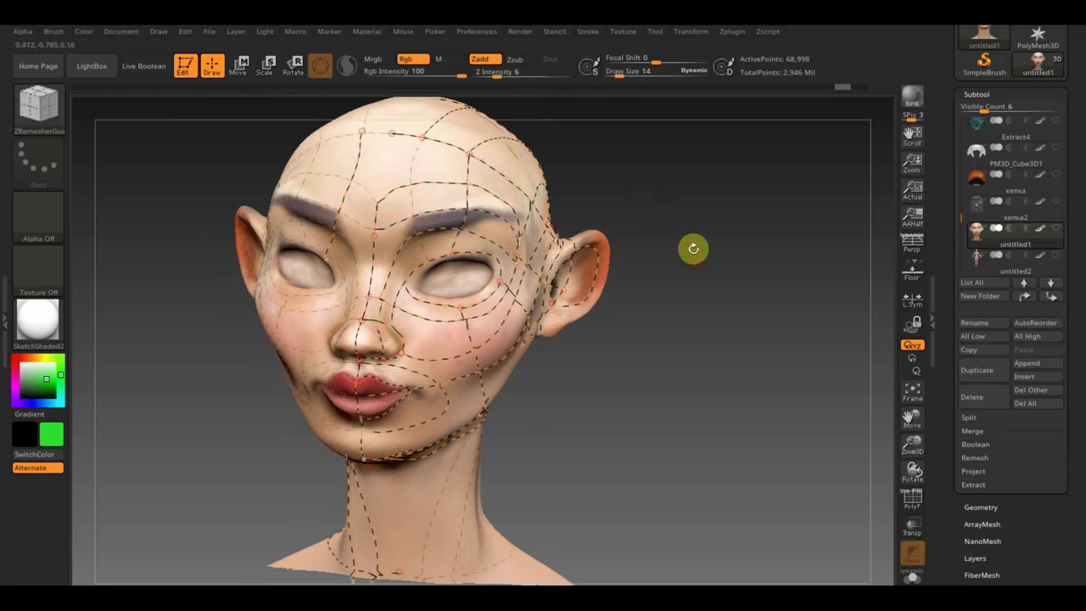
left_click_drag(657, 213, 667, 254)
key("bracketright")
key("bracketright")
key("bracketright")
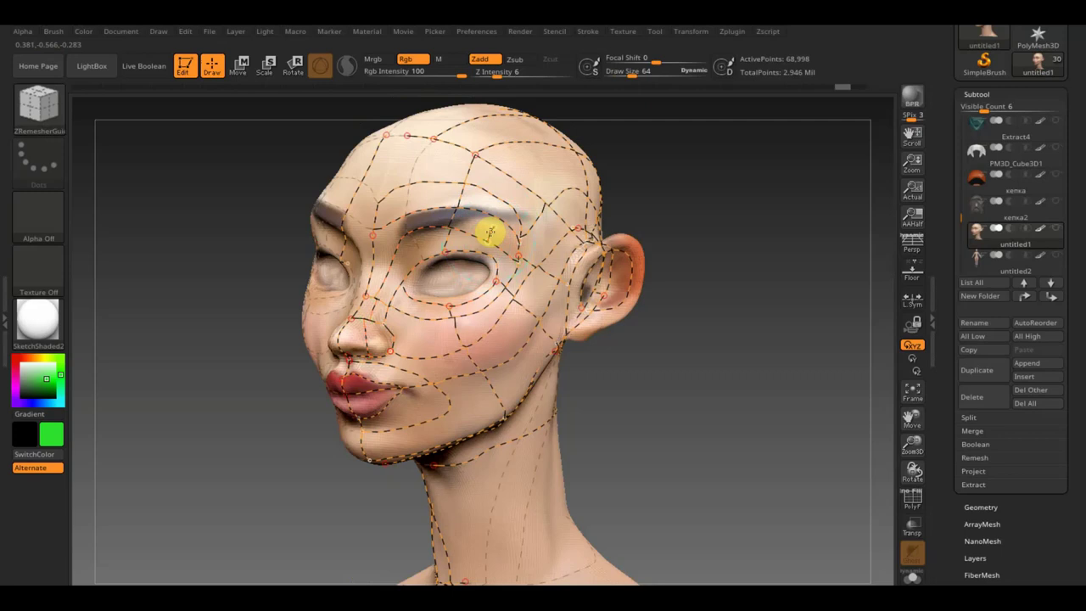
key("bracketleft")
key("bracketleft")
key("bracketleft")
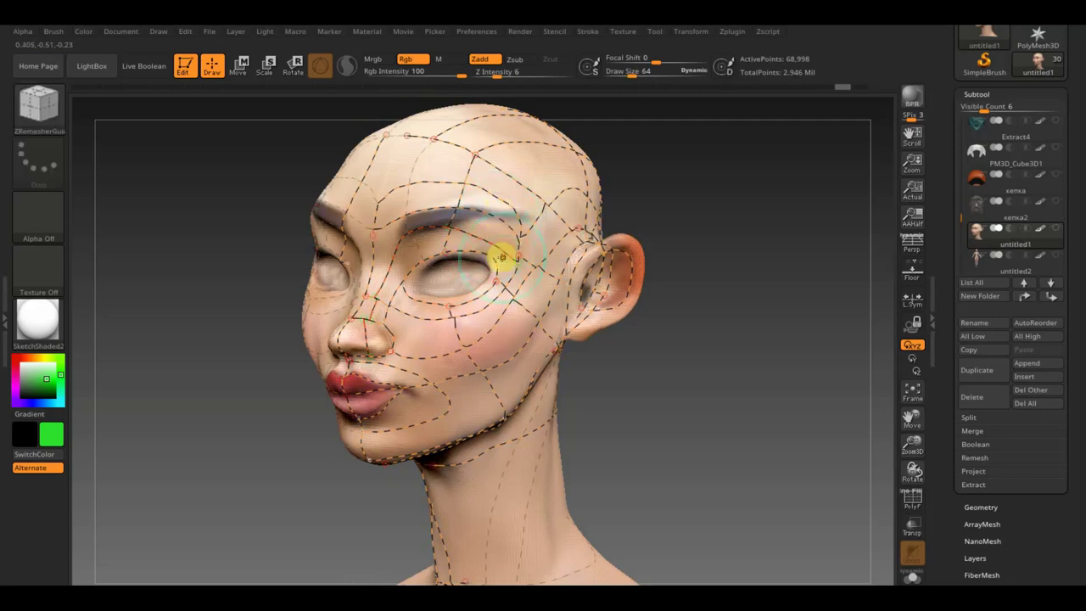
mouse_move(690, 260)
left_mouse_down()
mouse_move(603, 310)
mouse_move(676, 311)
mouse_move(711, 285)
mouse_move(701, 327)
mouse_move(701, 308)
mouse_move(731, 303)
mouse_move(730, 322)
mouse_move(710, 334)
mouse_move(707, 325)
mouse_move(713, 337)
left_mouse_up()
mouse_move(677, 391)
left_mouse_down()
mouse_move(657, 402)
mouse_move(722, 351)
mouse_move(705, 366)
left_mouse_up()
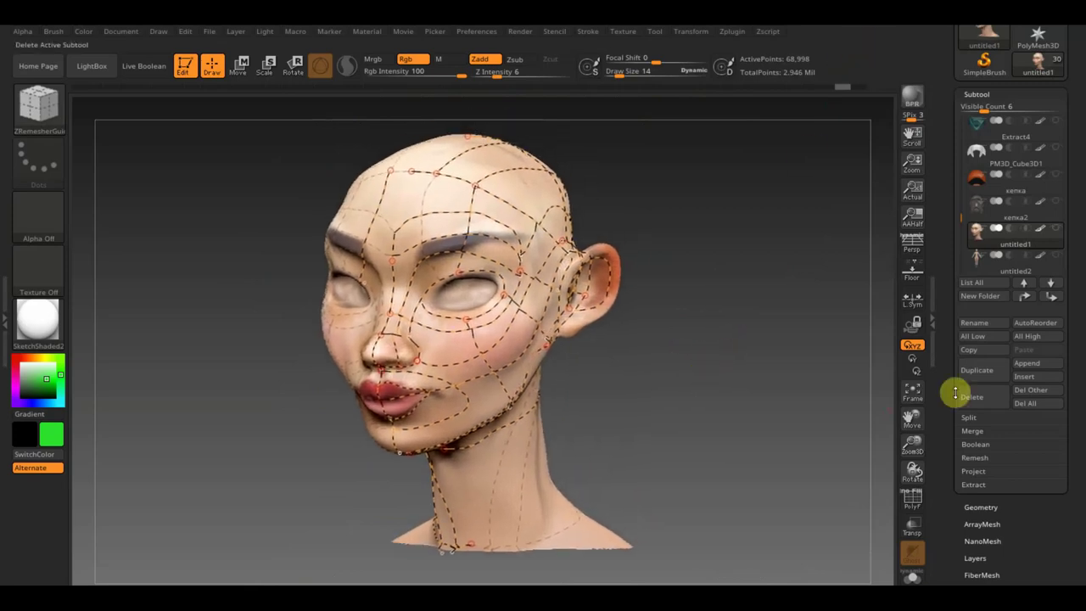
Set the ZRemesher Target Polygons Count to 0.45607
left_click(981, 507)
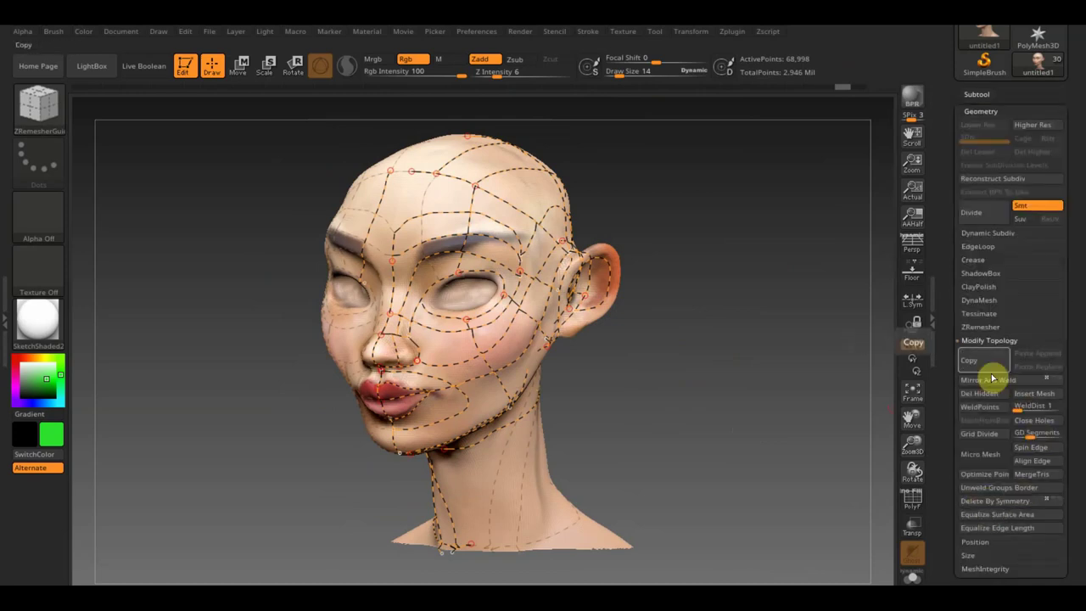
left_click(984, 326)
left_click(974, 407)
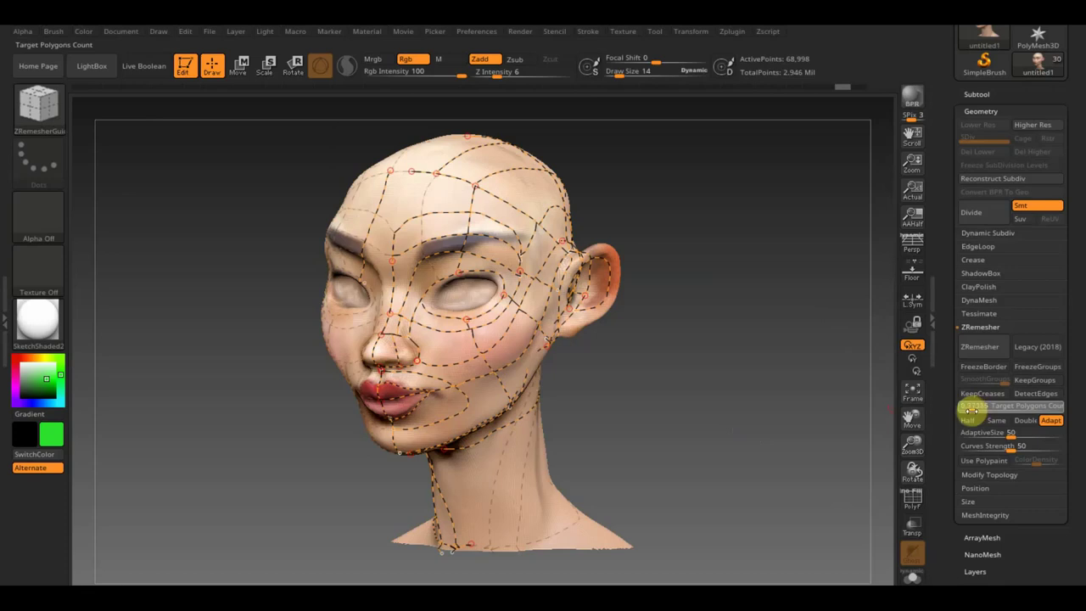
key("Return")
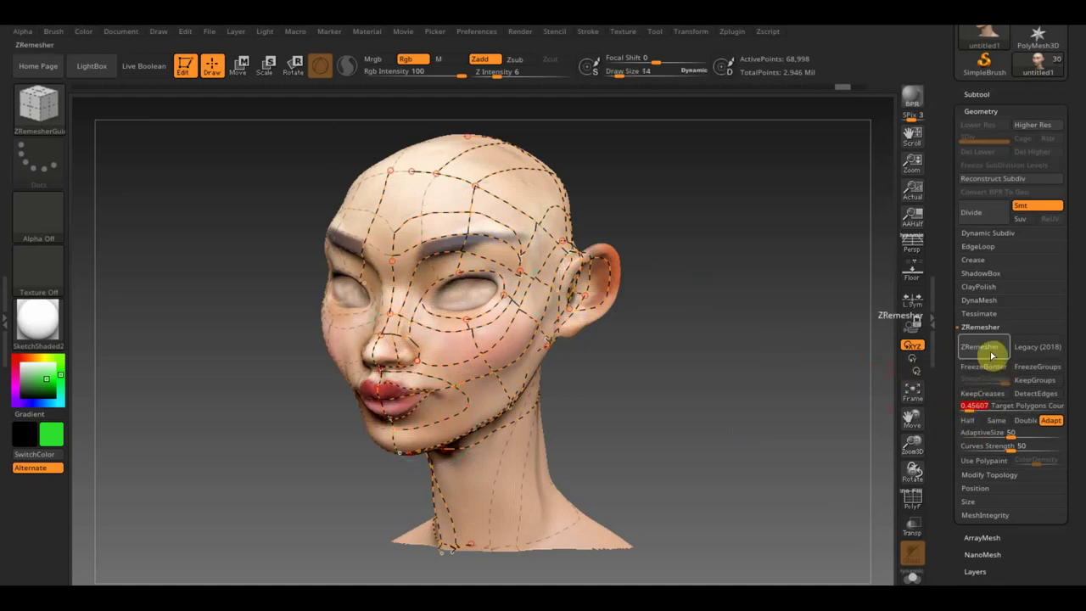
Redo the forehead guide curve, then run ZRemesher on the head
key("bracketright")
key("bracketright")
key("bracketright")
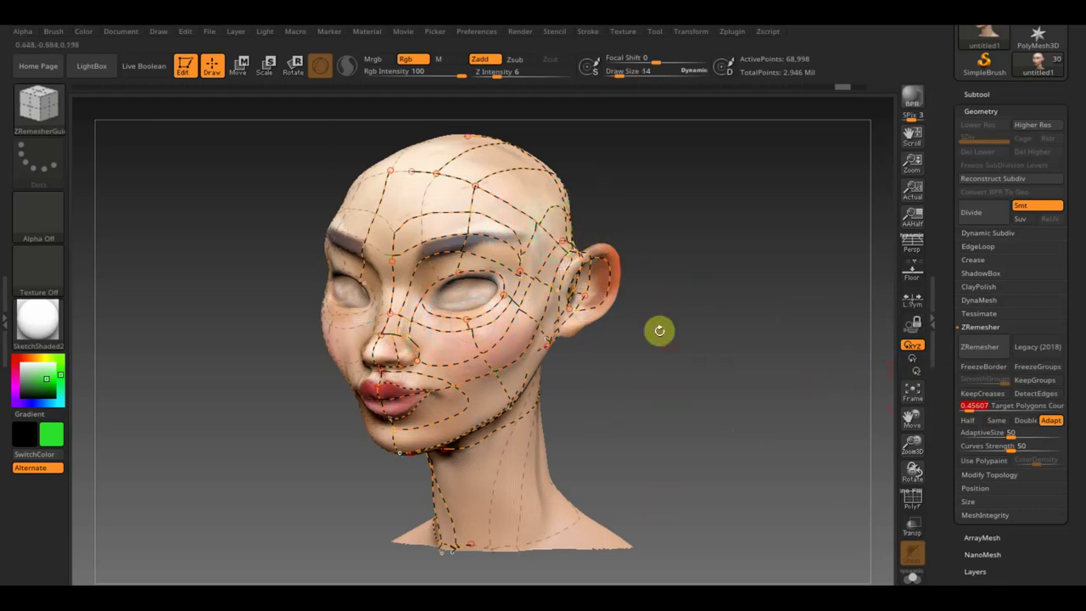
key("ctrl+z")
key("bracketleft")
key("bracketleft")
key("bracketleft")
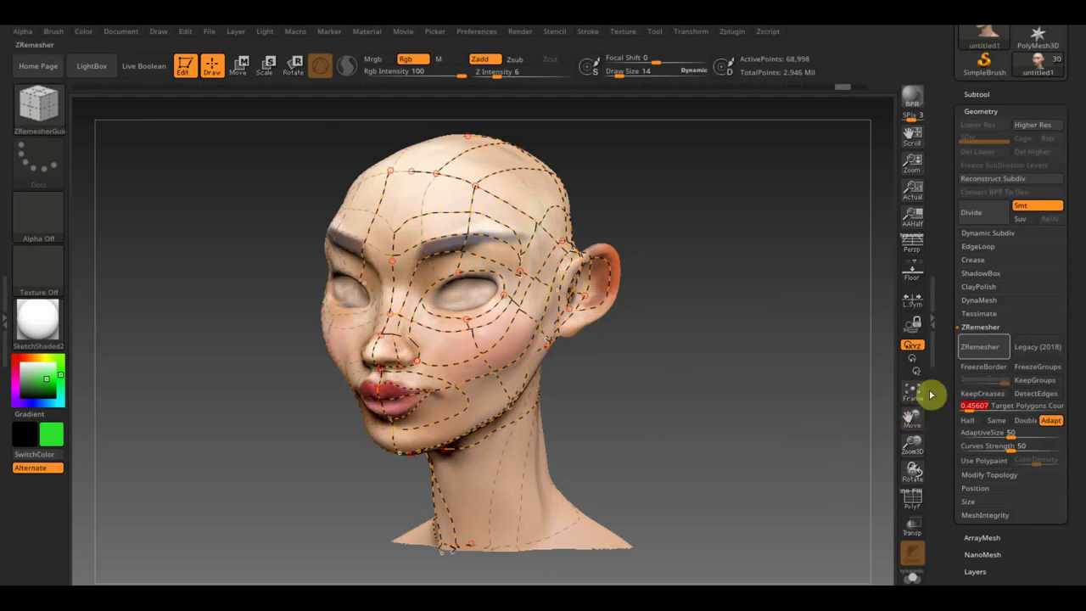
left_click(984, 347)
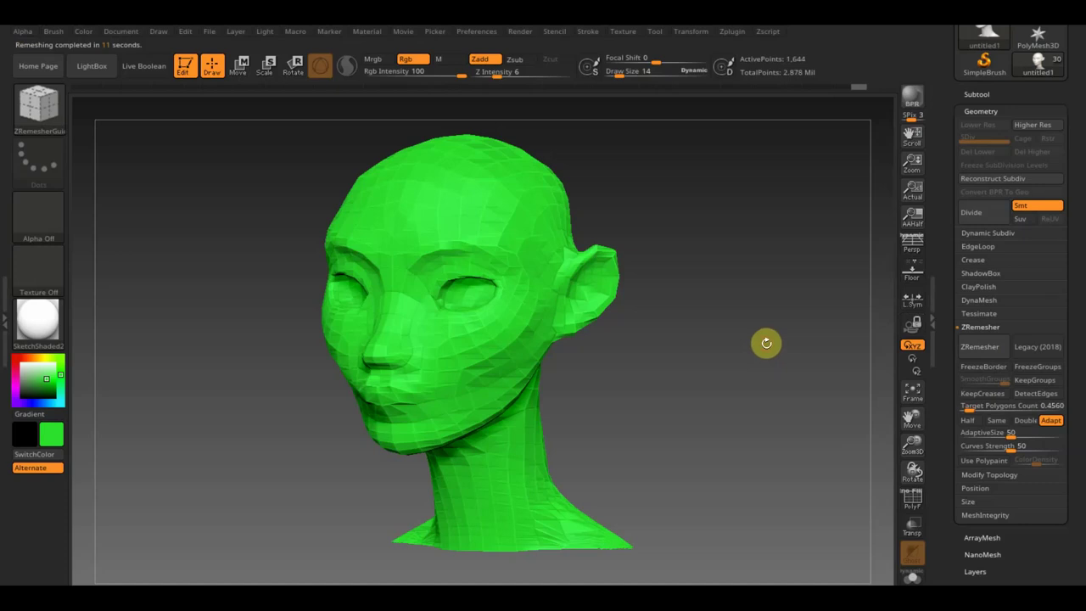
Turn on the PolyF wireframe and orbit the remeshed head to inspect its edge flow
mouse_move(766, 383)
left_mouse_down()
mouse_move(783, 370)
mouse_move(774, 373)
left_mouse_up()
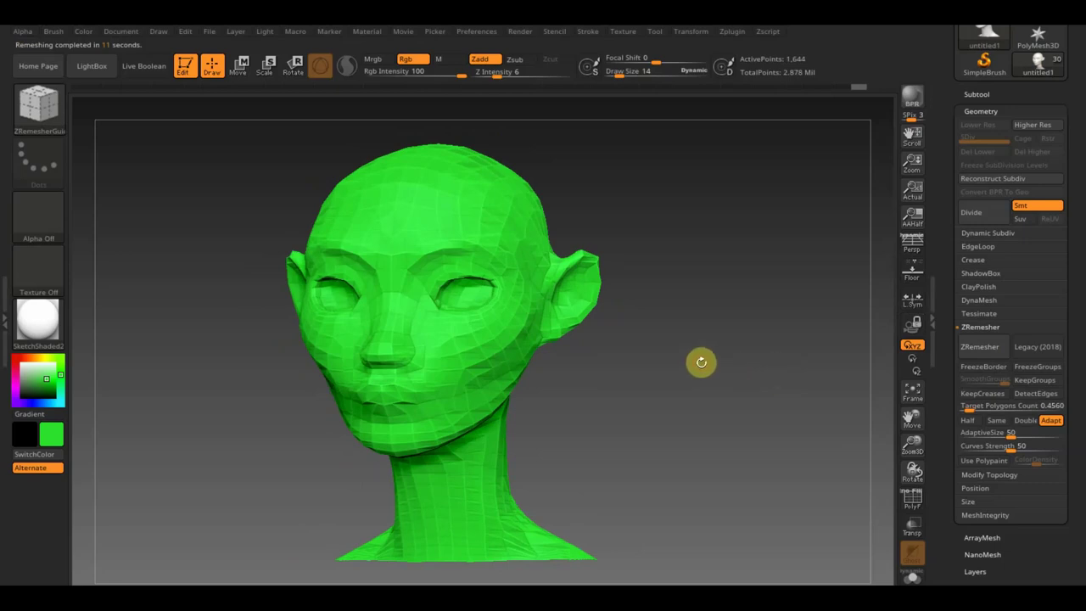
mouse_move(704, 379)
left_mouse_down()
mouse_move(720, 395)
mouse_move(743, 362)
mouse_move(766, 368)
mouse_move(754, 367)
mouse_move(754, 381)
left_mouse_up()
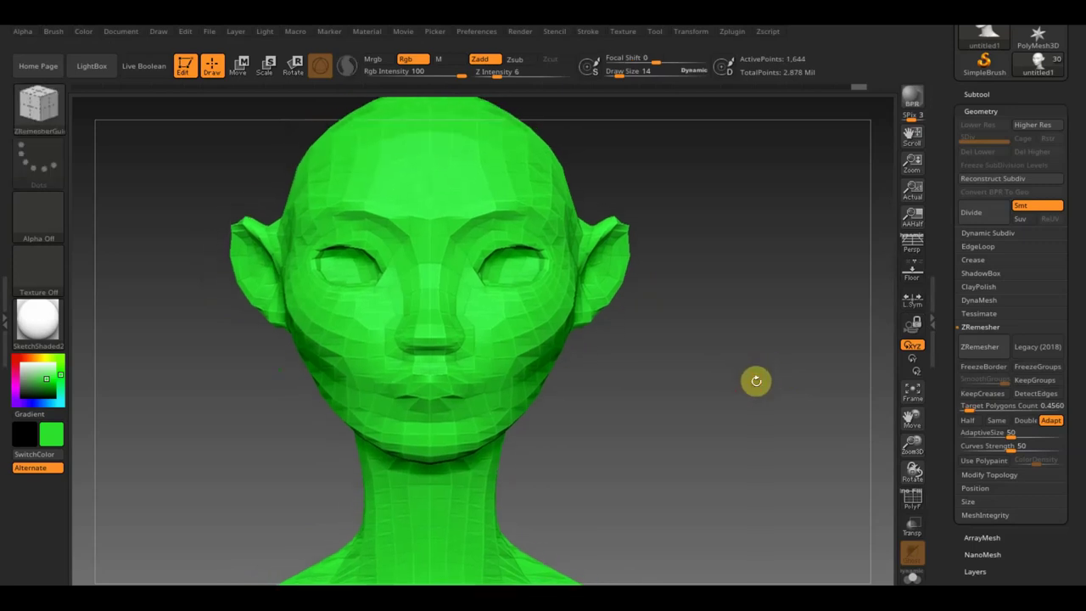
left_click(912, 505)
mouse_move(851, 461)
left_mouse_down()
mouse_move(759, 417)
mouse_move(776, 441)
mouse_move(771, 410)
mouse_move(755, 415)
left_mouse_up()
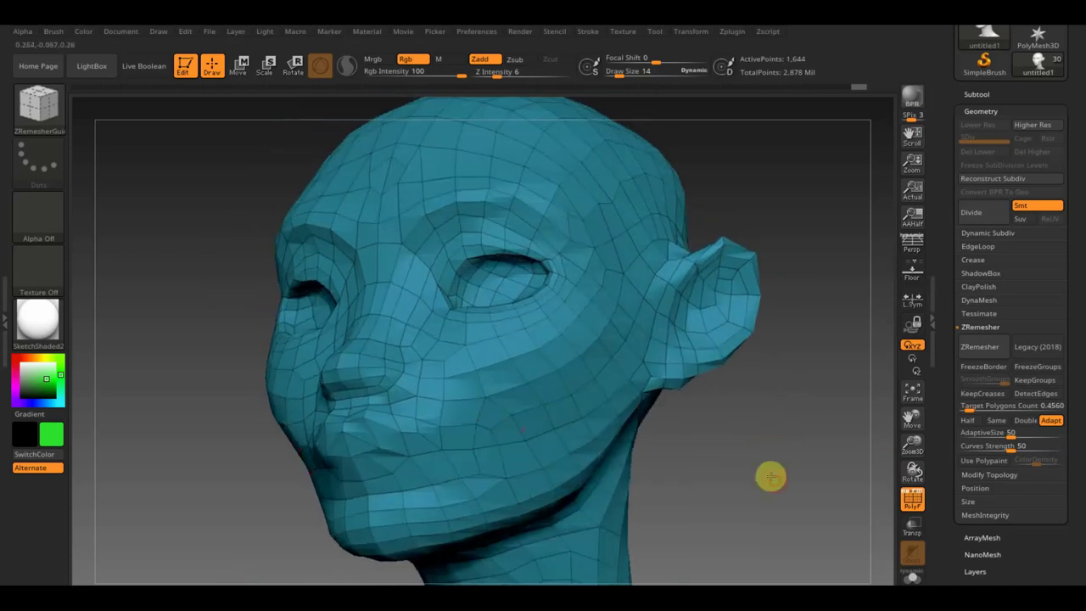
left_click_drag(770, 477, 788, 489)
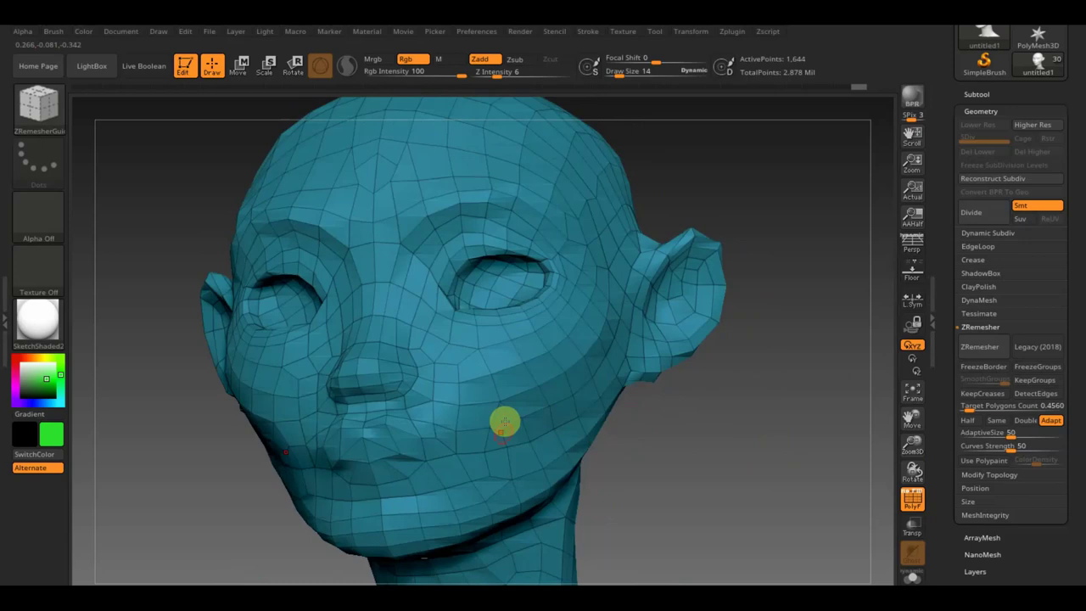
left_click_drag(686, 504, 701, 499)
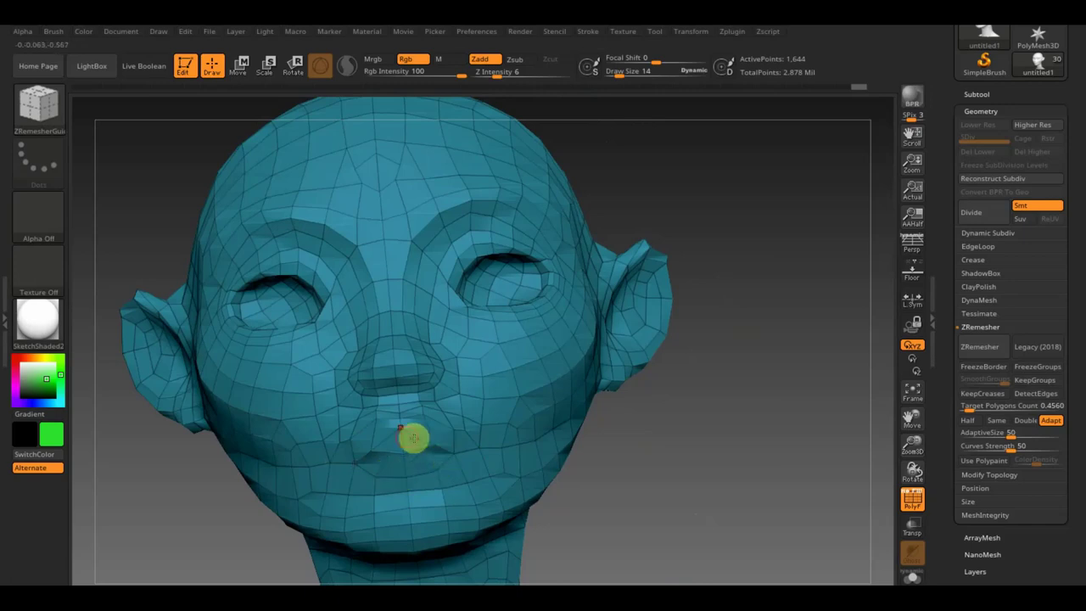
left_click_drag(703, 460, 703, 484)
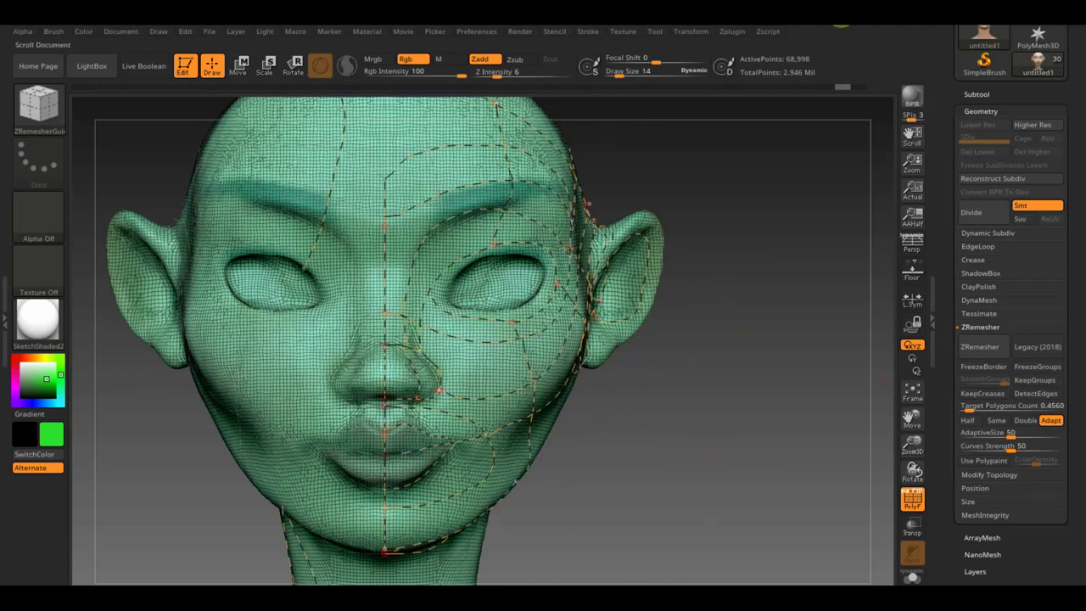
Remesh at Target Polygons Count 1.35181 and check the denser head from the front and ears
left_click(967, 407)
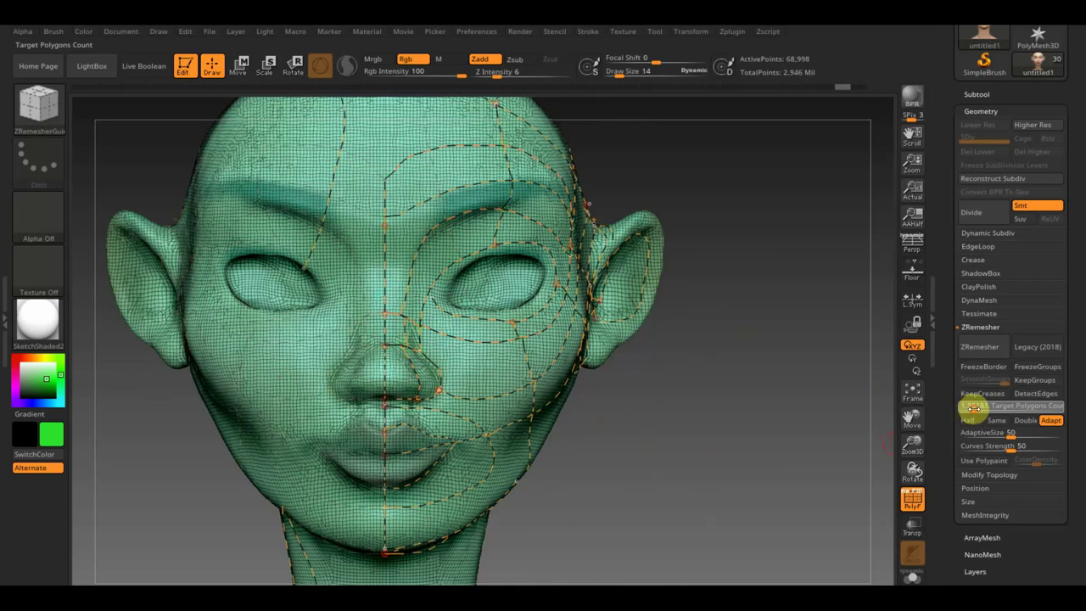
key("Return")
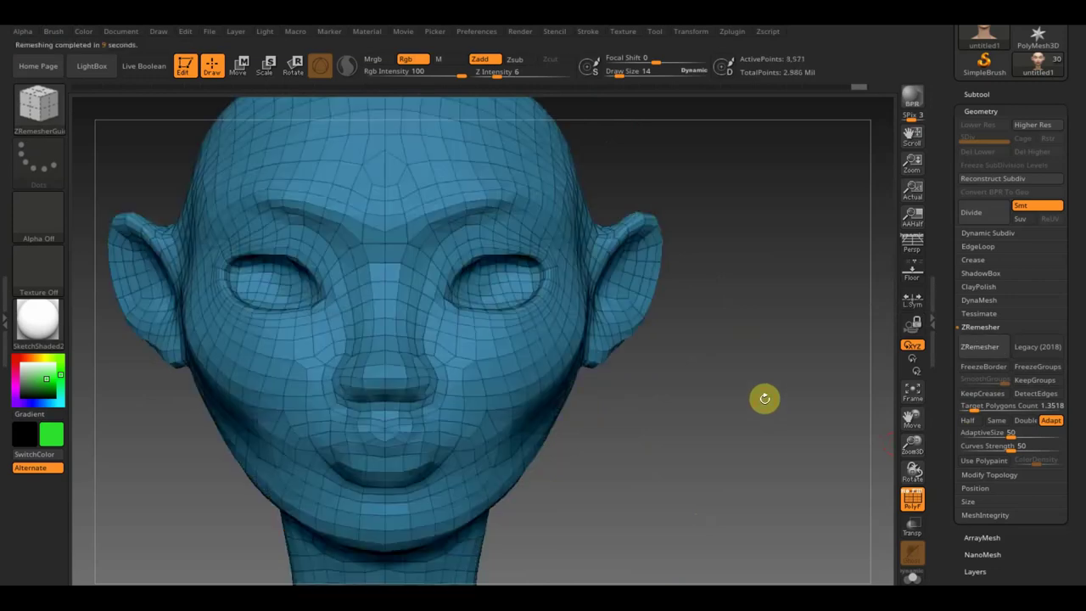
mouse_move(768, 398)
left_mouse_down()
mouse_move(744, 381)
mouse_move(735, 391)
mouse_move(744, 391)
mouse_move(594, 371)
left_mouse_up()
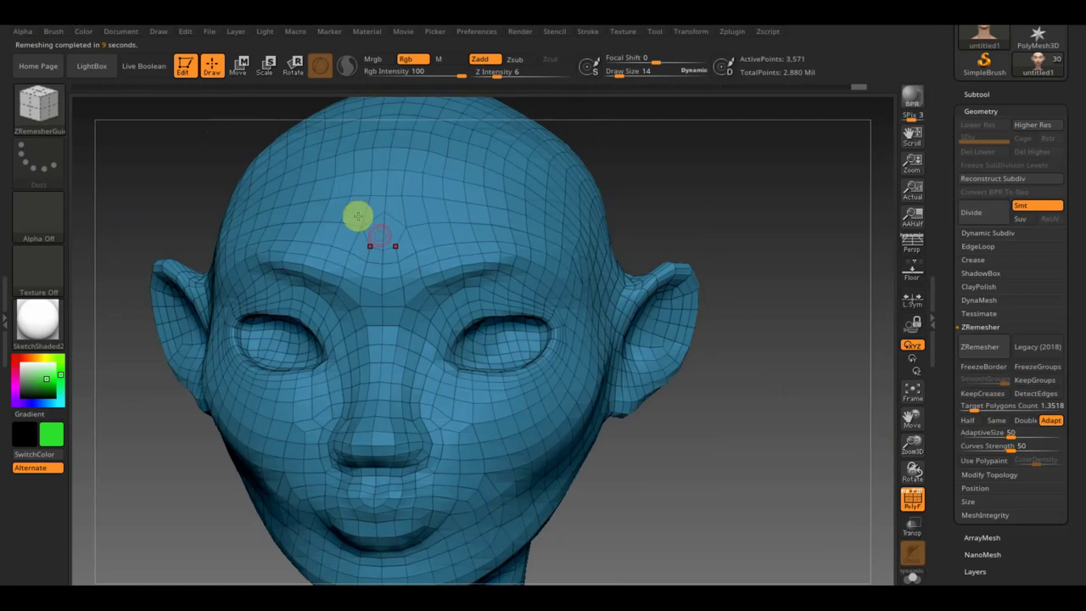
mouse_move(540, 253)
left_mouse_down()
mouse_move(707, 230)
mouse_move(734, 245)
mouse_move(730, 221)
left_mouse_up()
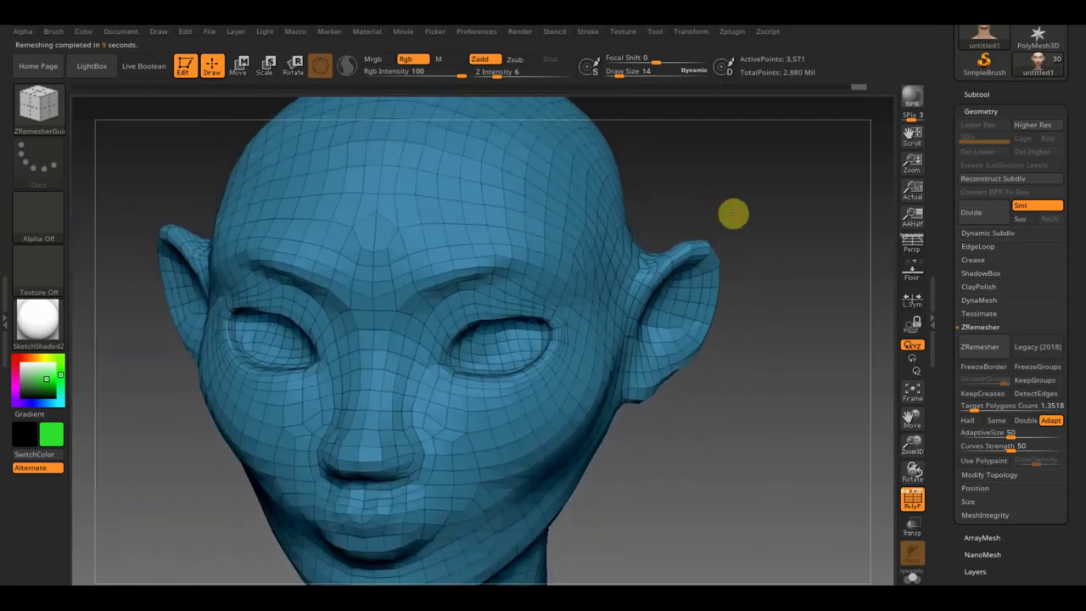
mouse_move(752, 271)
left_mouse_down()
mouse_move(747, 247)
mouse_move(754, 291)
mouse_move(767, 270)
left_mouse_up()
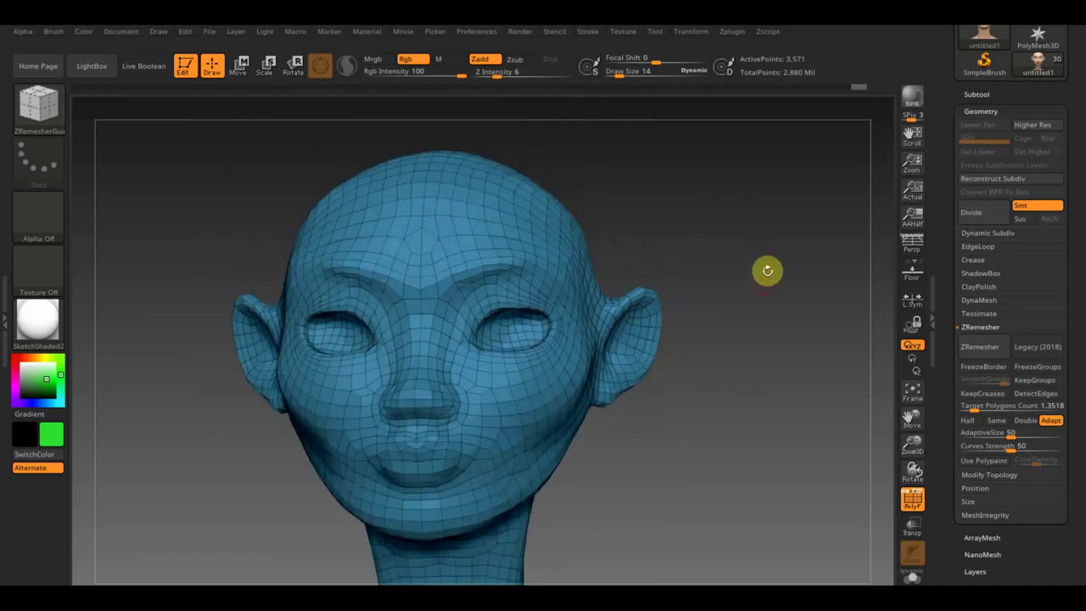
left_click_drag(769, 309, 775, 329)
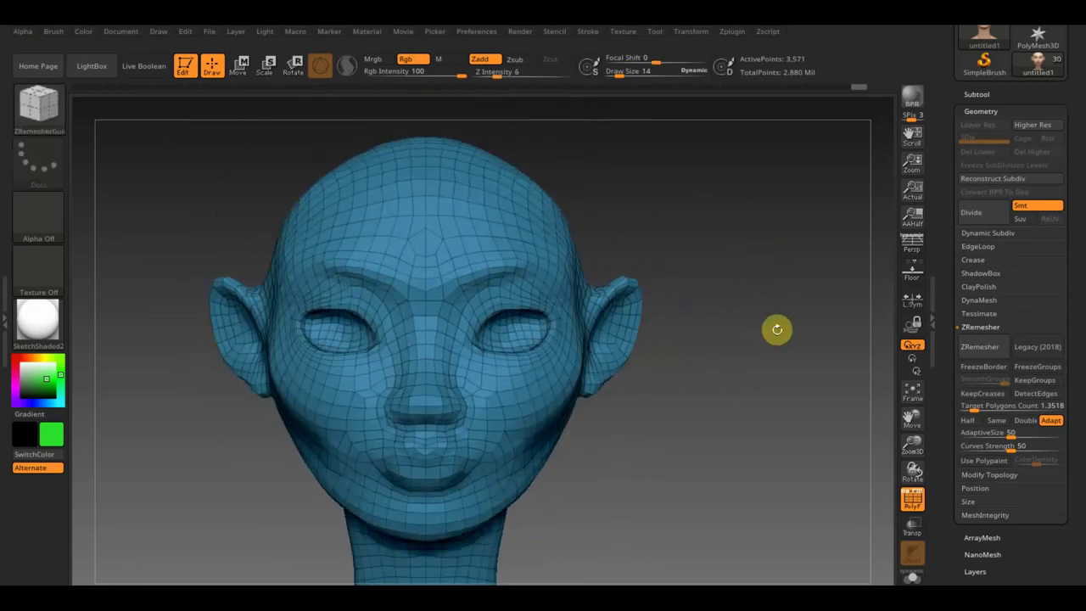
Orbit around the neck to inspect its quads, reframe the whole head, and hide PolyF
mouse_move(732, 373)
left_mouse_down("alt")
mouse_move(708, 281)
mouse_move(682, 301)
mouse_move(557, 298)
left_mouse_up("alt")
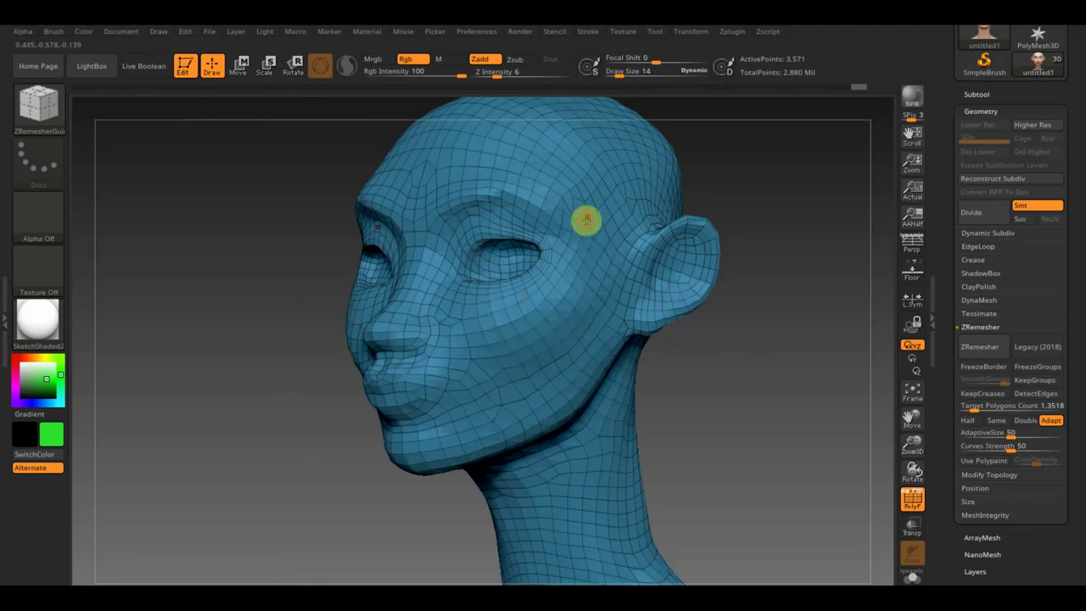
mouse_move(678, 373)
left_mouse_down()
mouse_move(720, 415)
mouse_move(809, 344)
mouse_move(826, 402)
left_mouse_up()
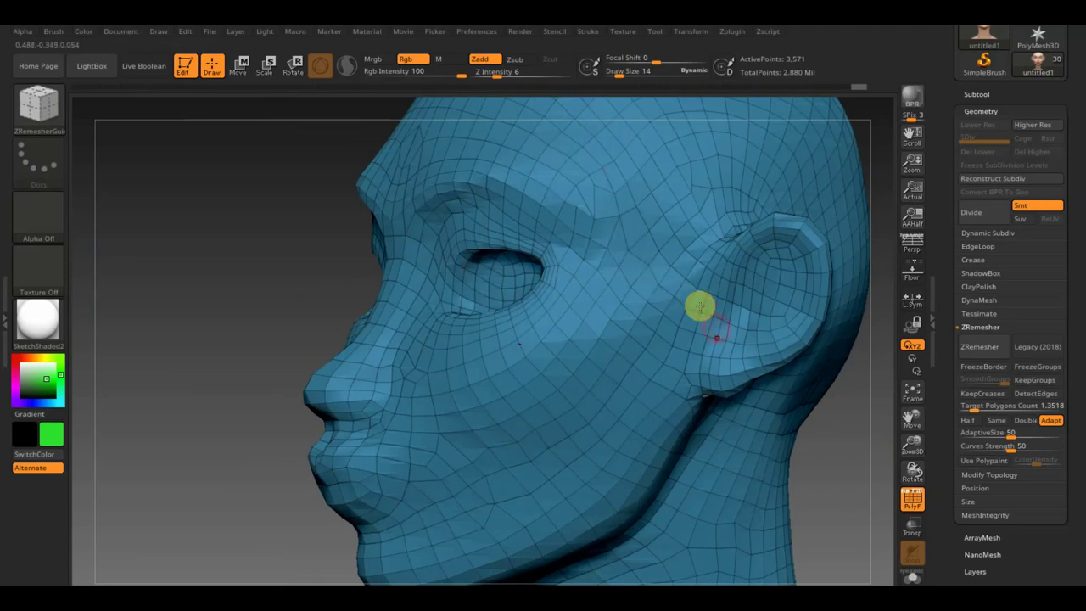
mouse_move(831, 415)
left_mouse_down()
mouse_move(710, 405)
mouse_move(758, 386)
left_mouse_up()
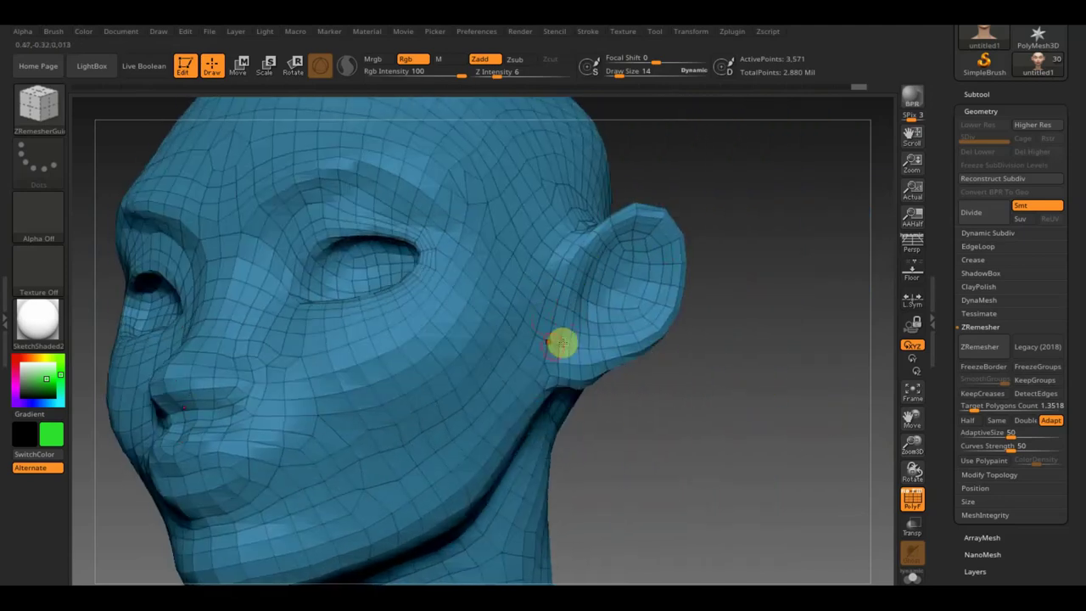
mouse_move(725, 387)
left_mouse_down()
mouse_move(701, 402)
mouse_move(629, 404)
left_mouse_up()
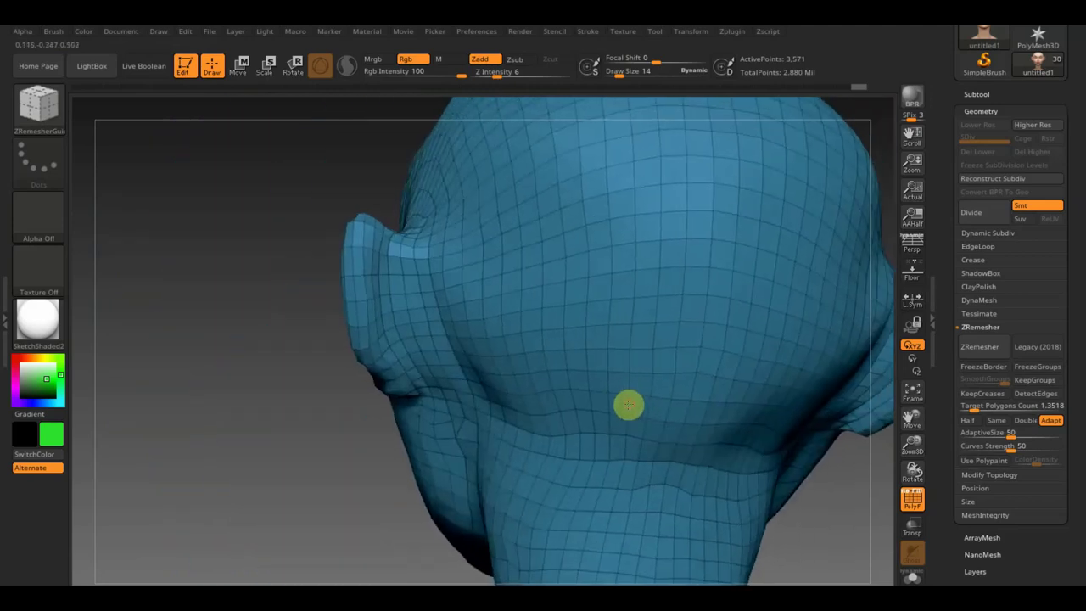
mouse_move(332, 462)
left_mouse_down()
mouse_move(305, 443)
mouse_move(316, 418)
mouse_move(412, 460)
mouse_move(594, 441)
mouse_move(543, 429)
mouse_move(696, 432)
mouse_move(693, 390)
mouse_move(664, 416)
mouse_move(636, 381)
mouse_move(630, 388)
mouse_move(698, 371)
mouse_move(681, 303)
mouse_move(733, 392)
mouse_move(769, 368)
mouse_move(555, 376)
left_mouse_up()
left_click_drag(665, 391, 686, 421)
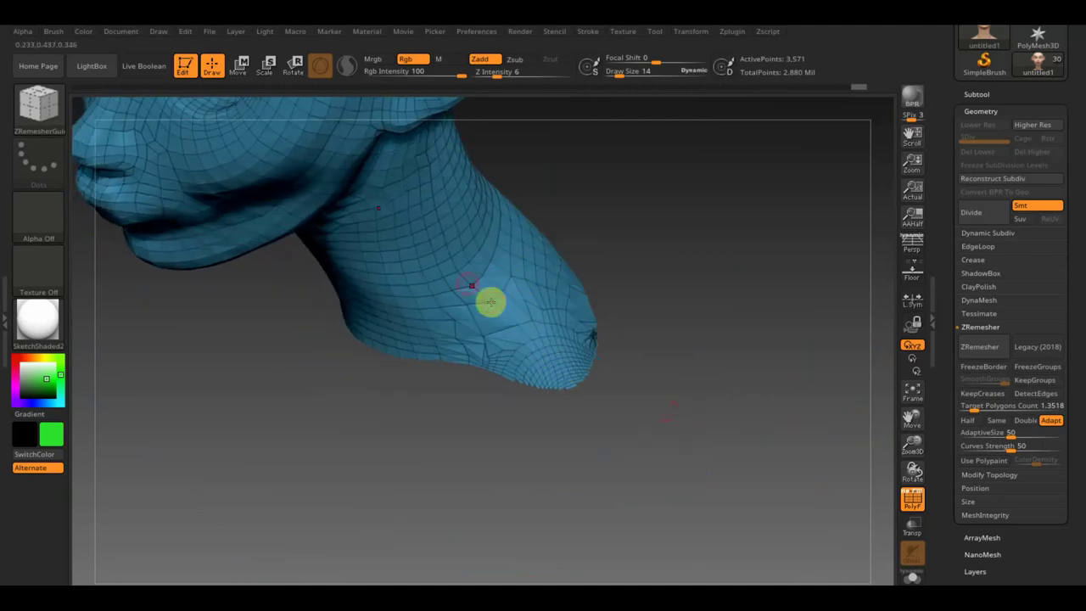
mouse_move(668, 329)
left_mouse_down()
mouse_move(635, 330)
mouse_move(637, 351)
mouse_move(701, 319)
mouse_move(698, 280)
mouse_move(679, 325)
left_mouse_up()
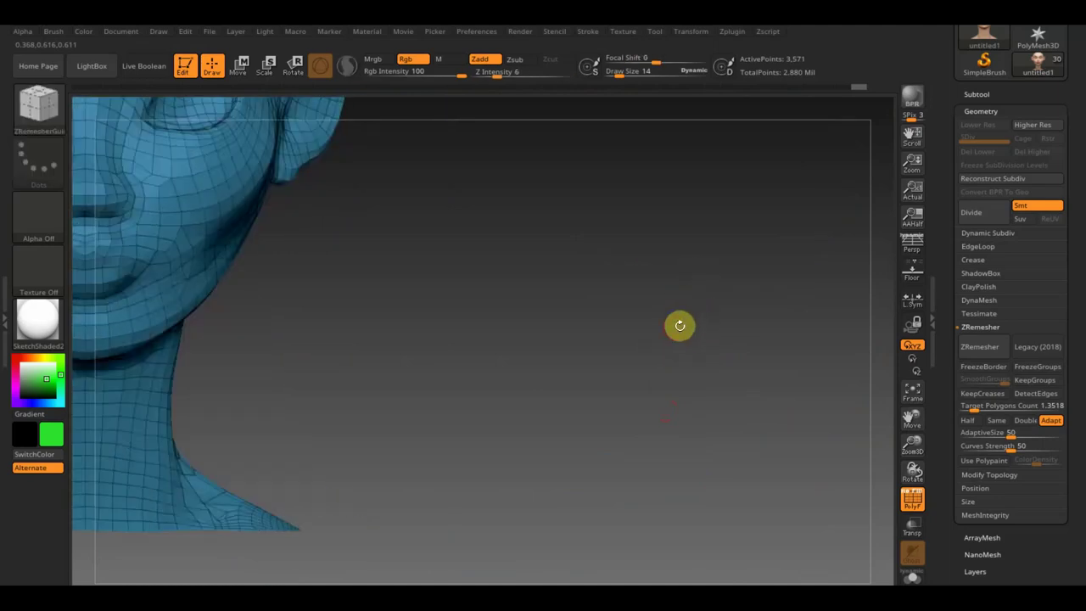
mouse_move(564, 370)
left_mouse_down("alt")
mouse_move(523, 300)
mouse_move(756, 438)
mouse_move(664, 382)
mouse_move(703, 449)
mouse_move(690, 419)
mouse_move(716, 409)
left_mouse_up("alt")
left_click(915, 505)
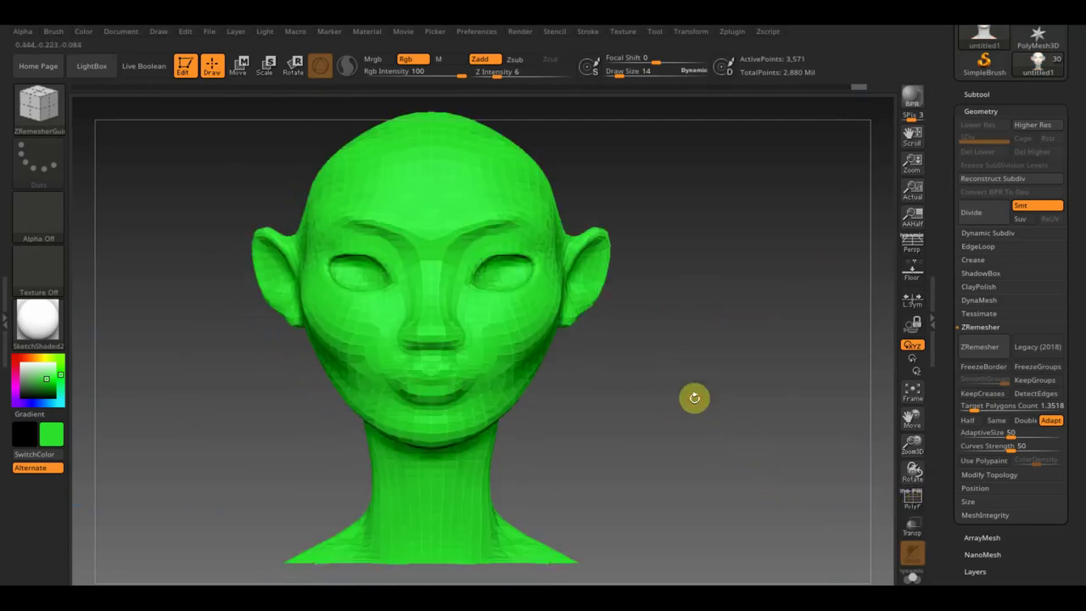
Divide the remeshed head to subdivision level 2 (14,105 points), undoing the extra third level
key("ctrl")
key("d")
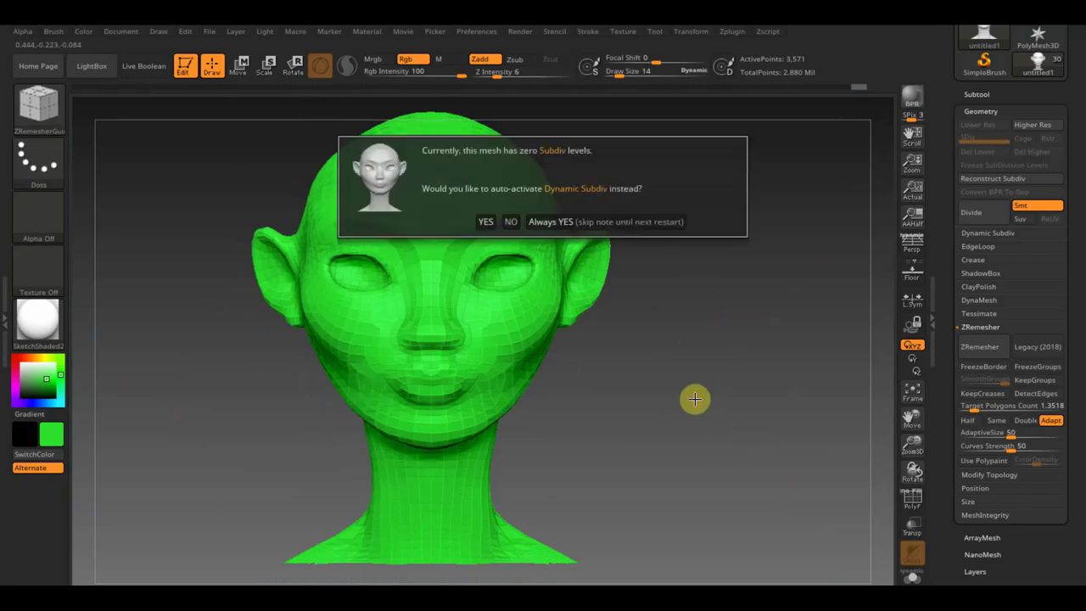
left_click(509, 221)
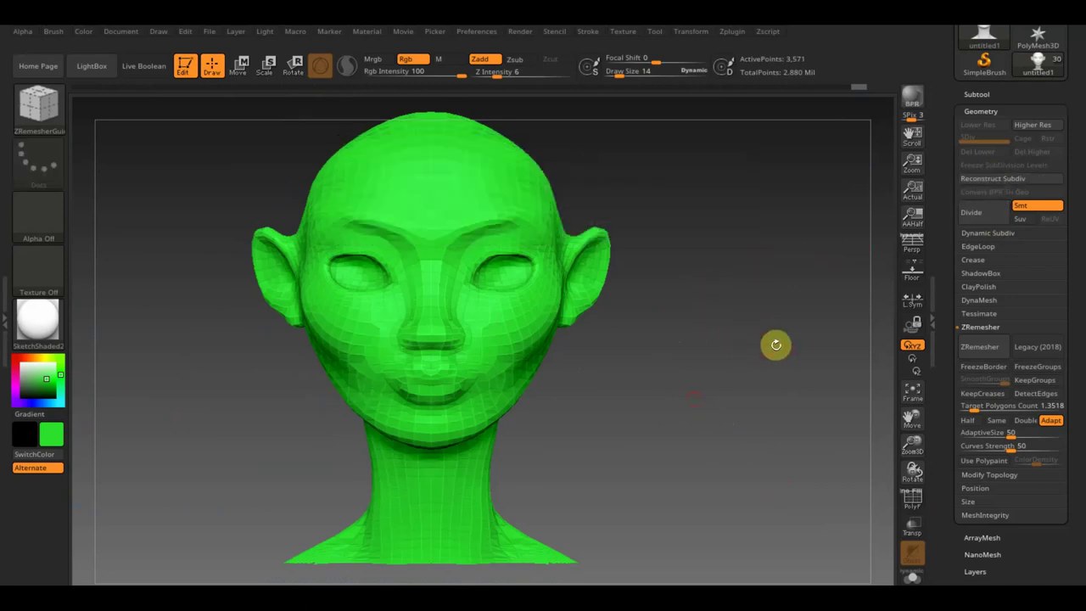
left_click_drag(775, 344, 750, 362, "shift")
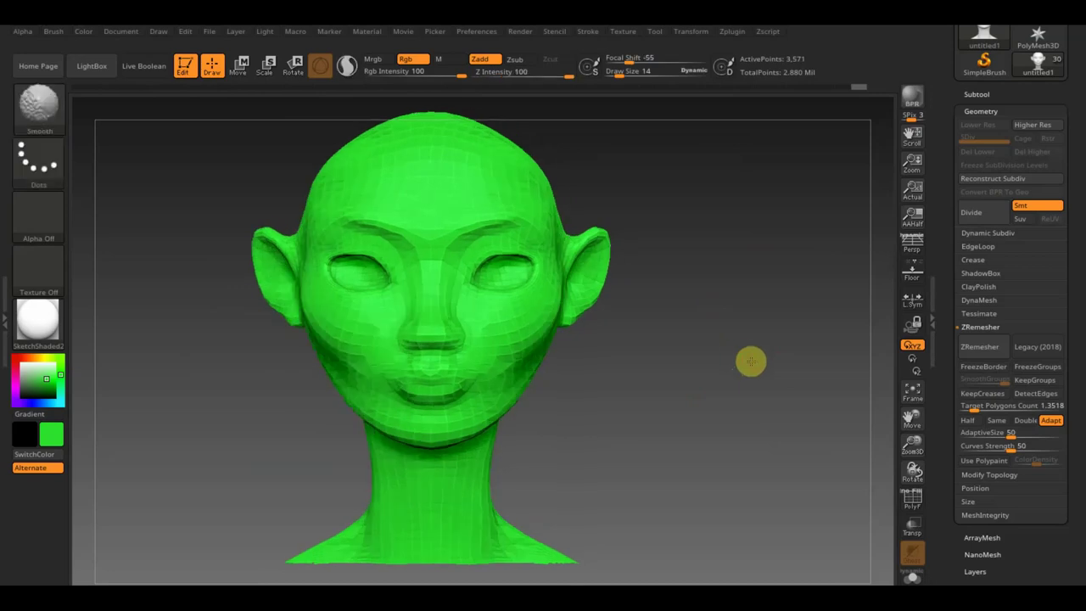
key("ctrl+d")
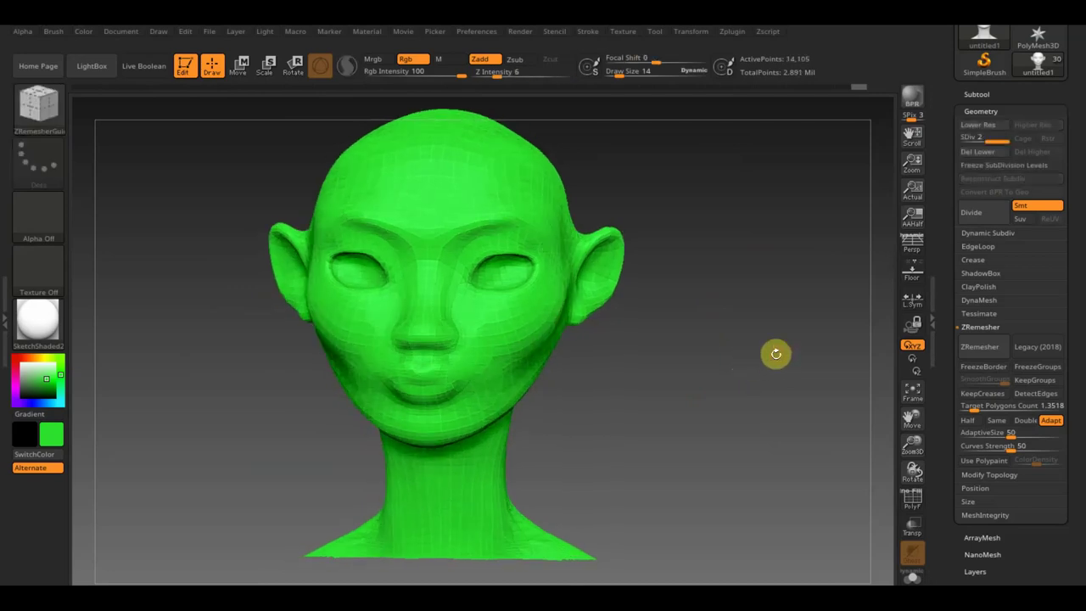
key("ctrl")
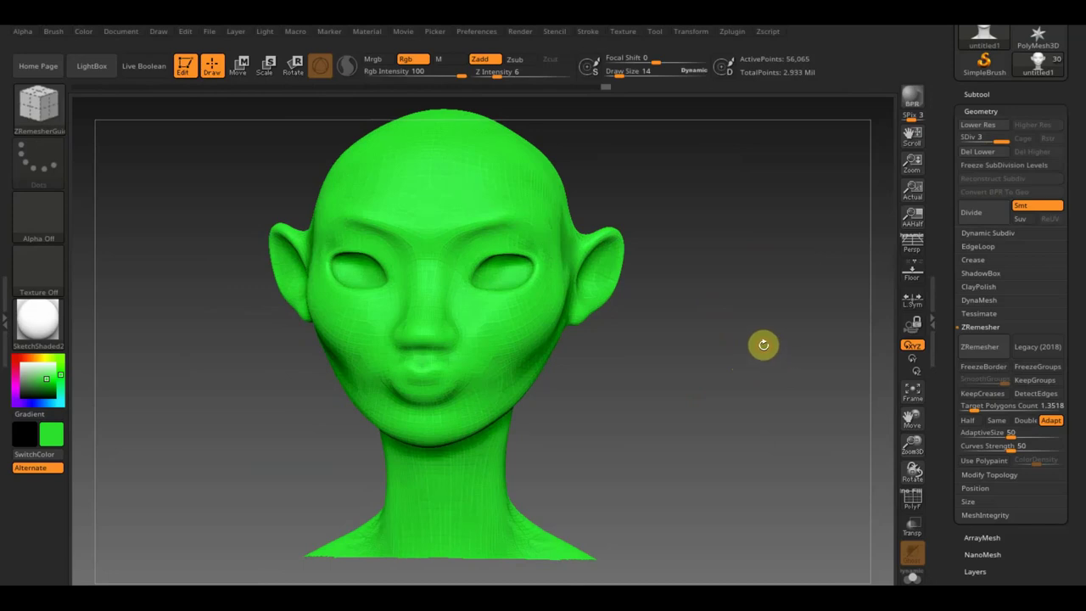
key("ctrl")
left_click_drag(763, 344, 716, 367)
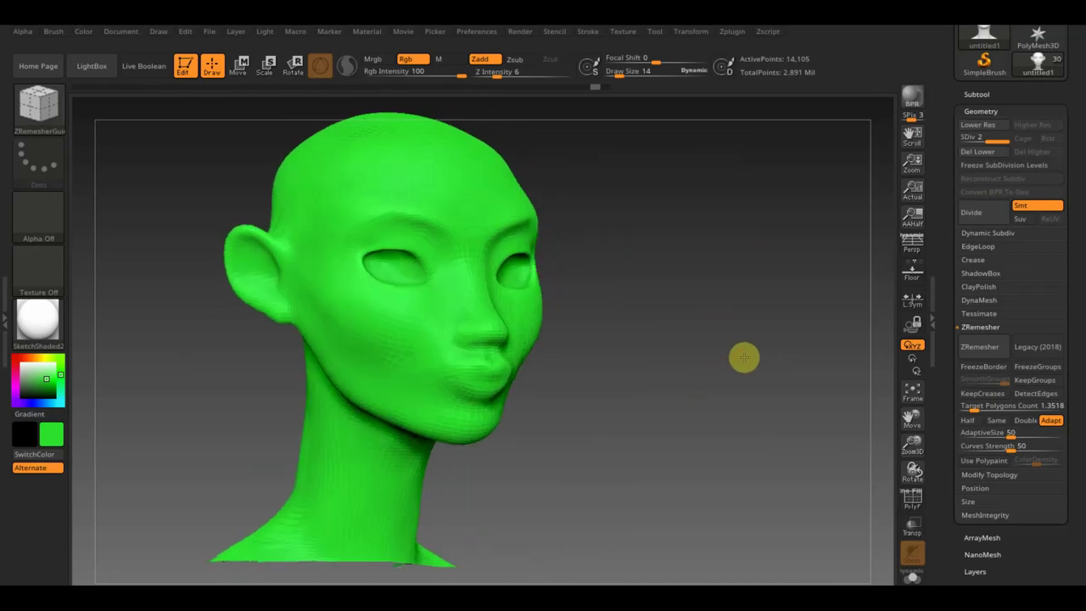
Drop the head to subdivision level 1 with the SDiv slider
key("shift")
mouse_move(717, 368)
left_mouse_down()
mouse_move(727, 408)
mouse_move(799, 371)
mouse_move(739, 371)
mouse_move(808, 370)
left_mouse_up()
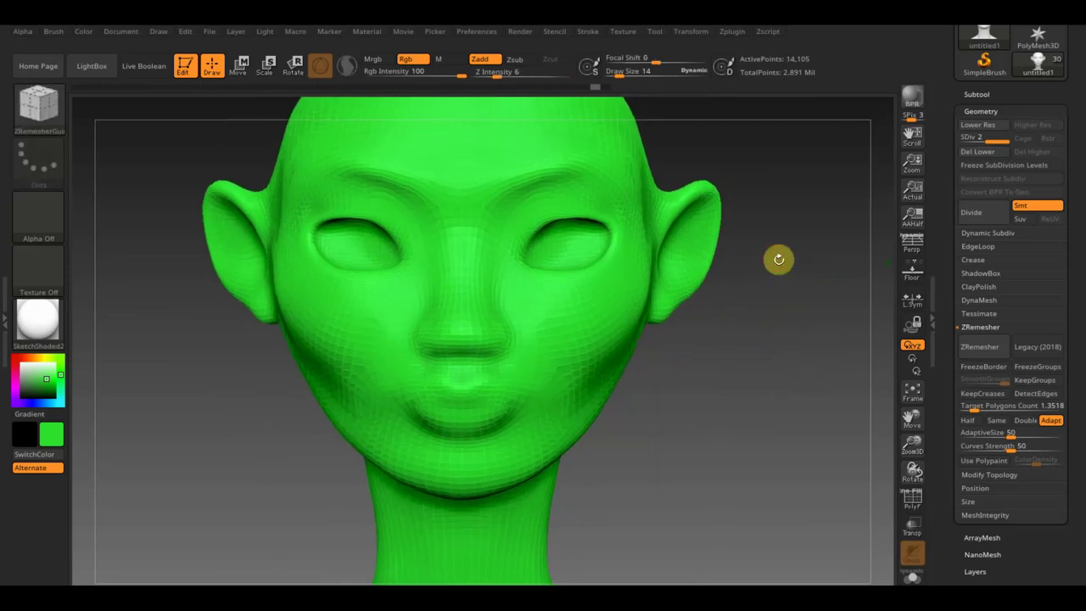
mouse_move(785, 262)
left_mouse_down()
mouse_move(755, 212)
mouse_move(721, 404)
mouse_move(715, 381)
mouse_move(793, 387)
mouse_move(690, 402)
left_mouse_up()
mouse_move(796, 369)
left_mouse_down("alt")
mouse_move(749, 365)
mouse_move(781, 463)
mouse_move(773, 422)
left_mouse_up("alt")
left_click_drag(989, 138, 948, 138)
Orbit the low-poly head around face, ears and back, then show PolyF facing front
mouse_move(882, 297)
left_mouse_down()
mouse_move(804, 358)
mouse_move(823, 353)
mouse_move(826, 376)
mouse_move(738, 426)
mouse_move(713, 378)
mouse_move(725, 409)
mouse_move(661, 412)
mouse_move(735, 402)
mouse_move(794, 416)
left_mouse_up()
mouse_move(729, 395)
left_mouse_down()
mouse_move(805, 412)
mouse_move(857, 407)
mouse_move(874, 415)
mouse_move(870, 448)
left_mouse_up()
mouse_move(526, 429)
left_mouse_down()
mouse_move(322, 434)
mouse_move(283, 454)
left_mouse_up()
mouse_move(373, 392)
left_mouse_down()
mouse_move(227, 429)
mouse_move(226, 375)
left_mouse_up()
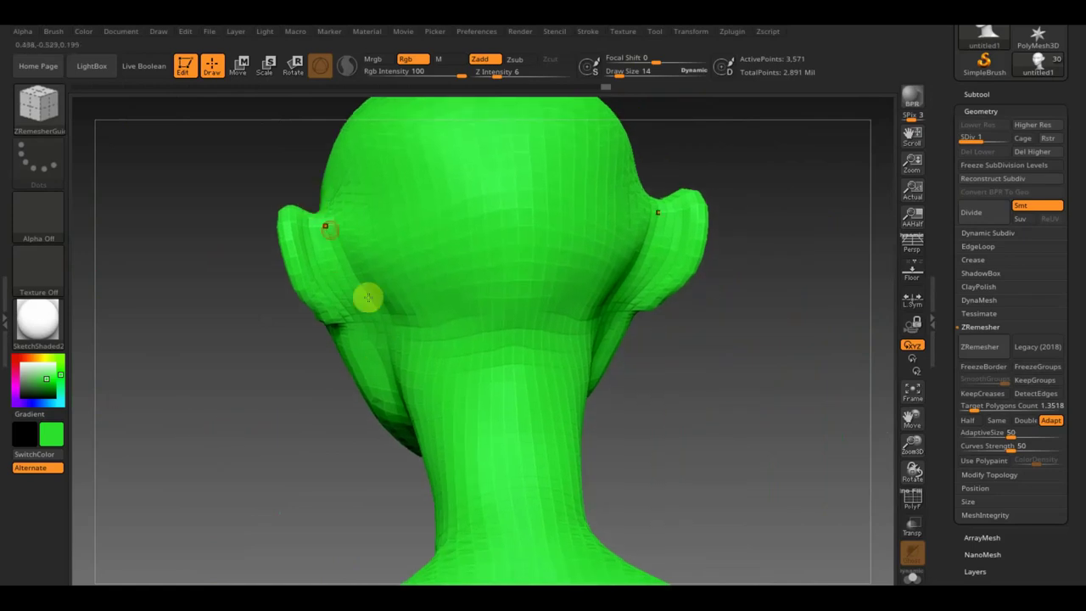
mouse_move(644, 382)
left_mouse_down()
mouse_move(684, 385)
mouse_move(679, 419)
mouse_move(705, 407)
mouse_move(710, 424)
left_mouse_up()
mouse_move(824, 432)
left_mouse_down()
mouse_move(755, 533)
mouse_move(771, 305)
mouse_move(569, 375)
mouse_move(724, 249)
mouse_move(722, 264)
mouse_move(674, 291)
mouse_move(776, 339)
left_mouse_up()
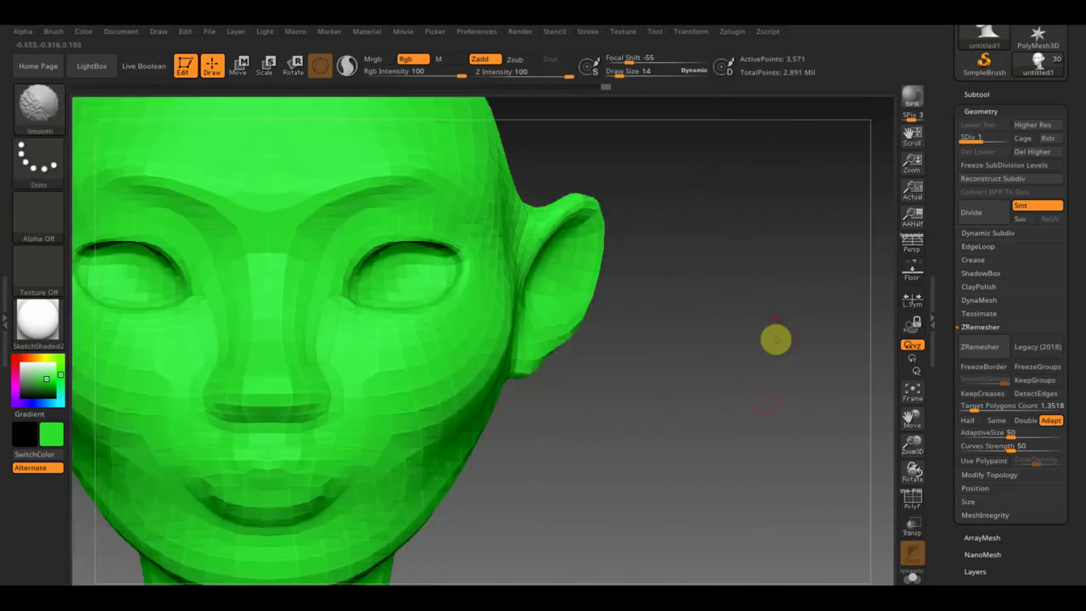
left_click(912, 500)
mouse_move(645, 383)
left_mouse_down("alt")
mouse_move(744, 382)
mouse_move(724, 387)
mouse_move(706, 355)
left_mouse_up("alt")
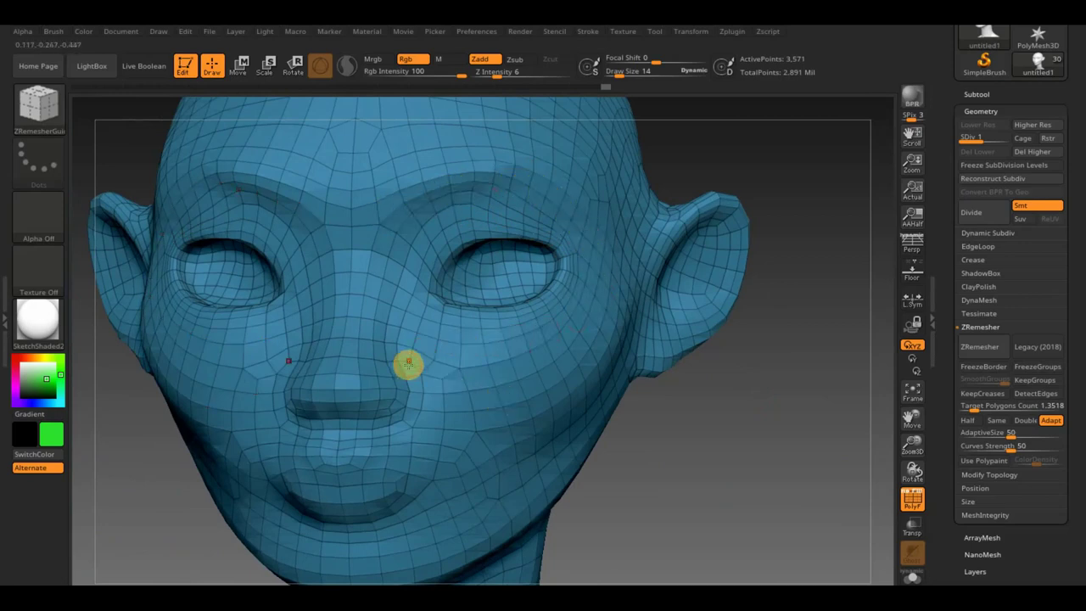
left_click_drag(666, 454, 679, 434)
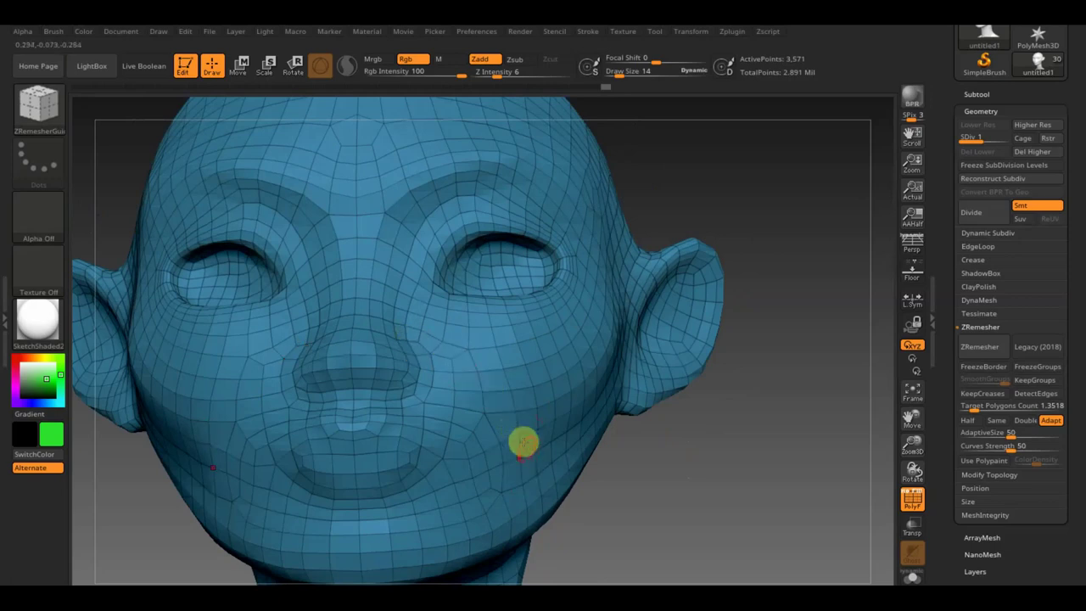
mouse_move(662, 499)
left_mouse_down()
mouse_move(684, 509)
mouse_move(558, 519)
mouse_move(620, 515)
left_mouse_up()
key("f")
left_click_drag(705, 381, 715, 393)
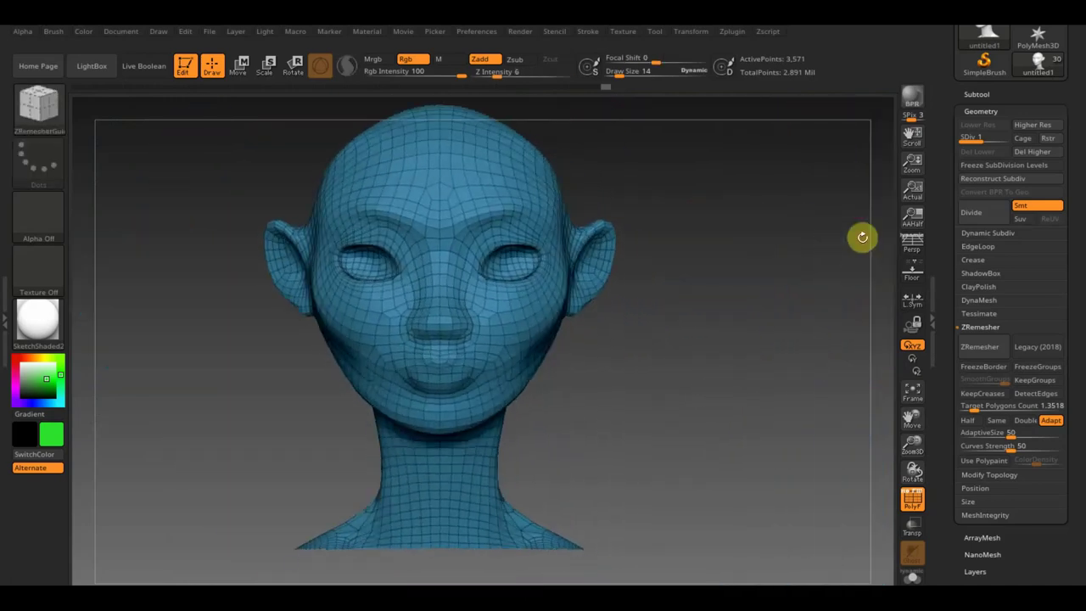
Show all subtools, select the new head, and set it to subdivision level 2
left_click(986, 94)
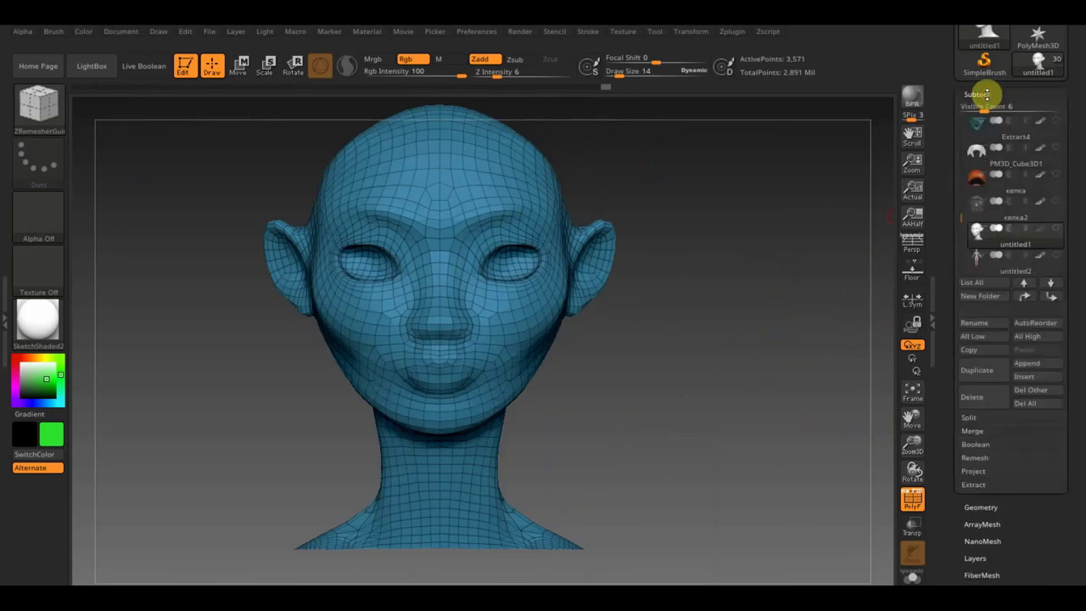
left_click(1056, 234, "shift")
left_click(1027, 254)
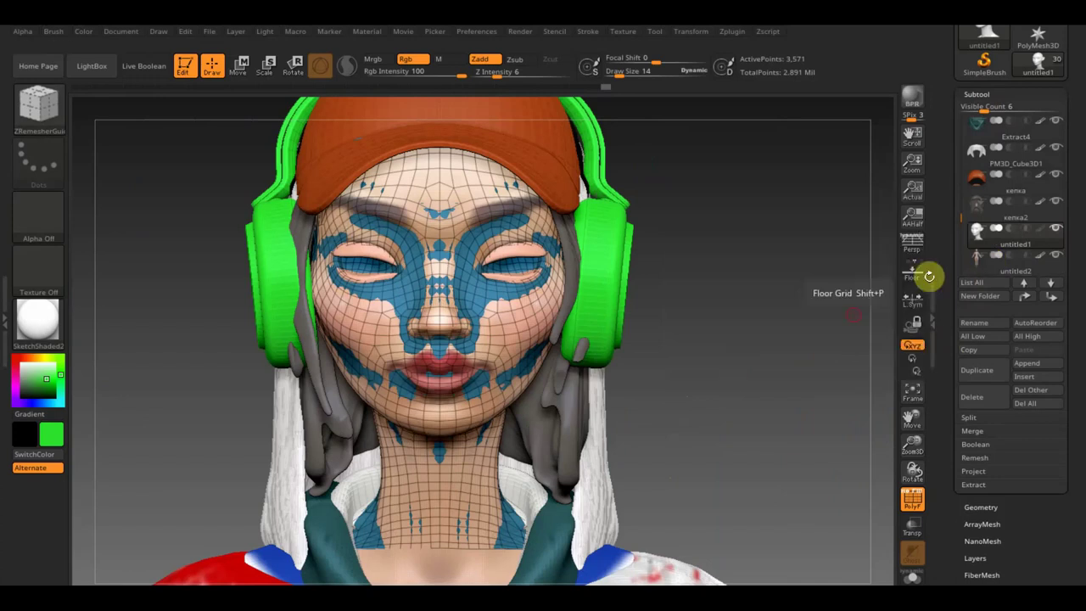
left_click(981, 507)
left_click_drag(982, 140, 1004, 145)
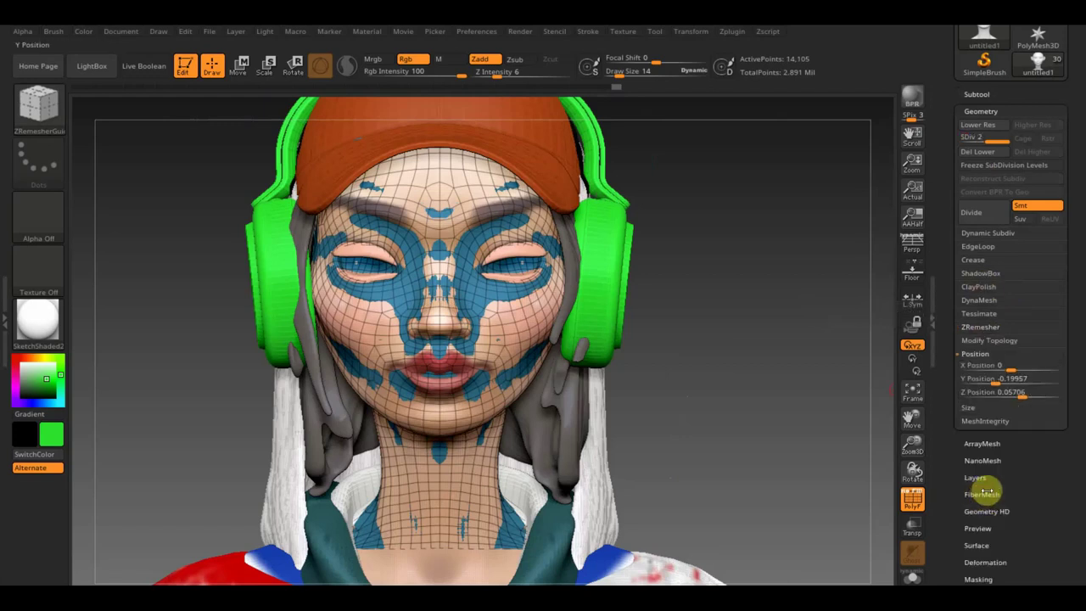
Run ProjectAll including PolyPaint onto the new head, then hide the original body subtool
left_click(976, 95)
key("ctrl+shift+d")
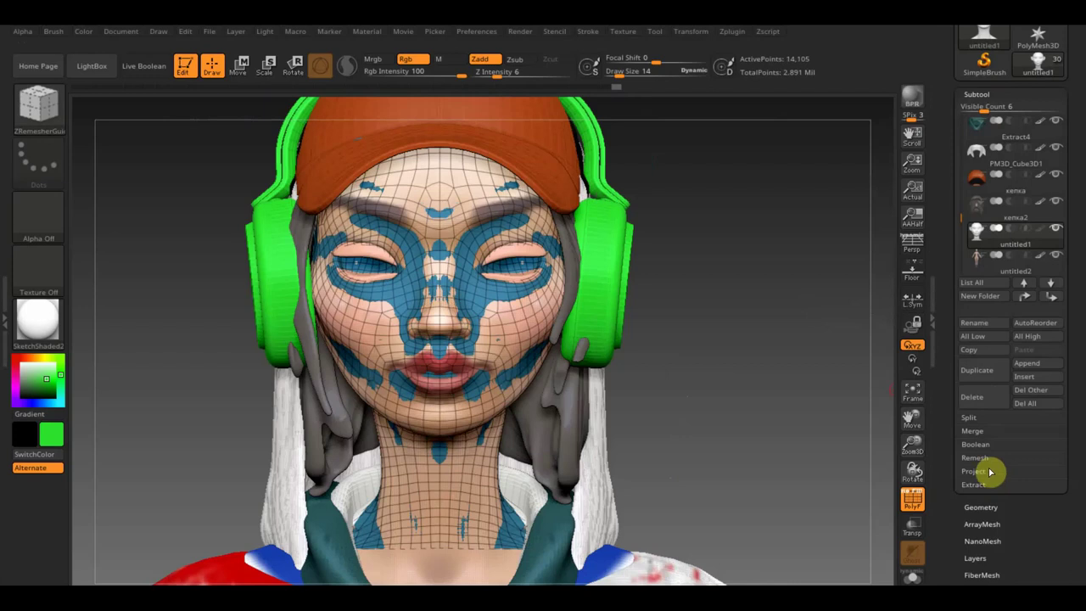
left_click(973, 472)
left_click(983, 494)
left_click(833, 520)
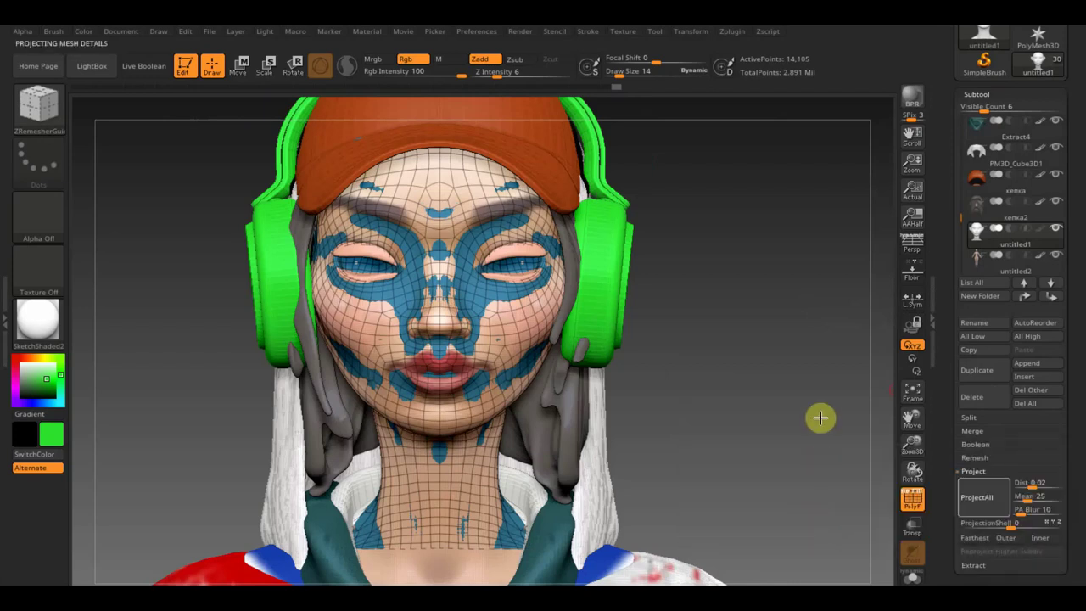
left_click(1057, 257)
mouse_move(1016, 258)
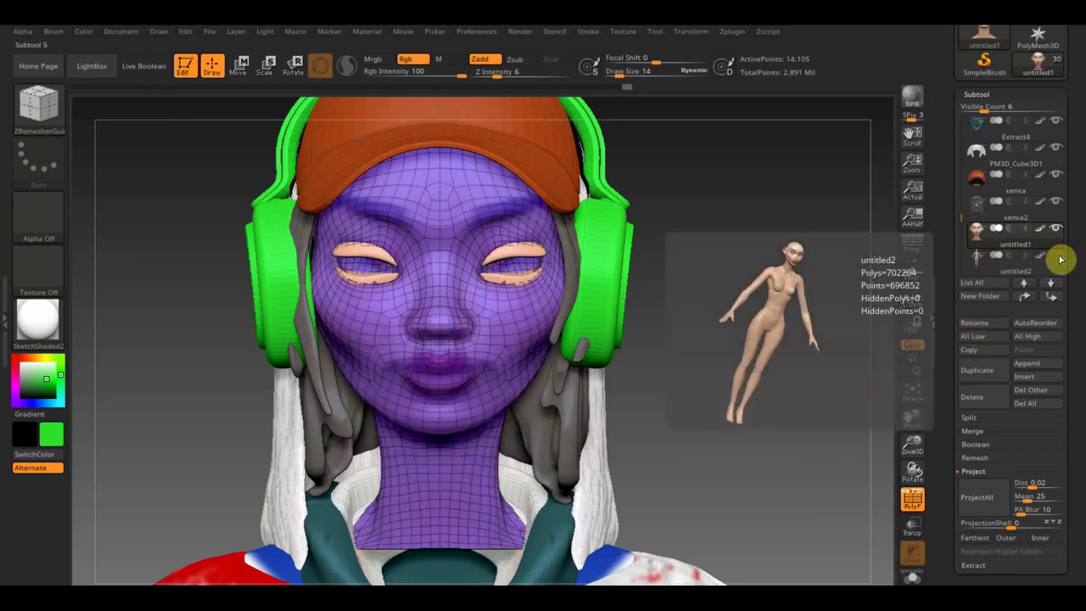
Solo the new head with PolyF off and smooth the surface beside the right eye
left_click(1056, 227, "shift")
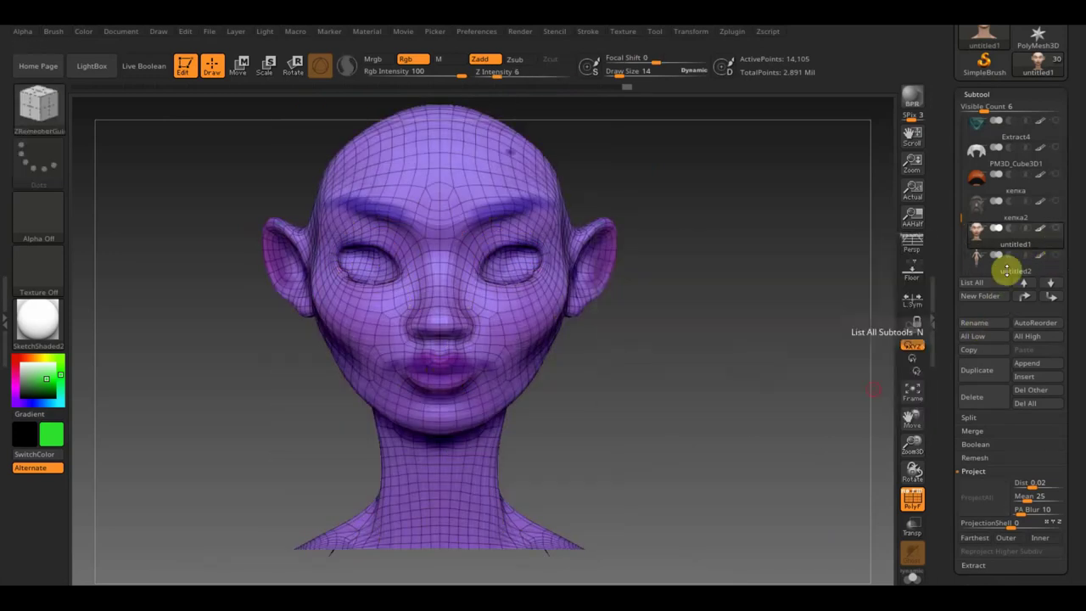
left_click(912, 499)
mouse_move(749, 438)
left_mouse_down()
mouse_move(754, 470)
mouse_move(751, 461)
mouse_move(774, 490)
mouse_move(795, 473)
mouse_move(785, 494)
left_mouse_up()
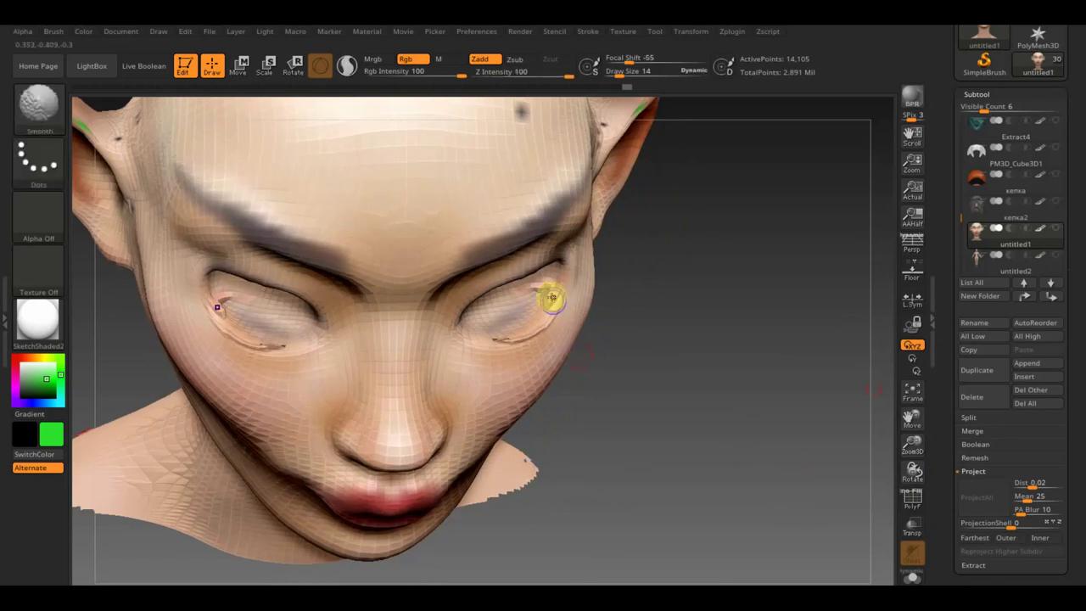
mouse_move(531, 293)
left_mouse_down("shift")
mouse_move(565, 358)
mouse_move(500, 341)
left_mouse_up("shift")
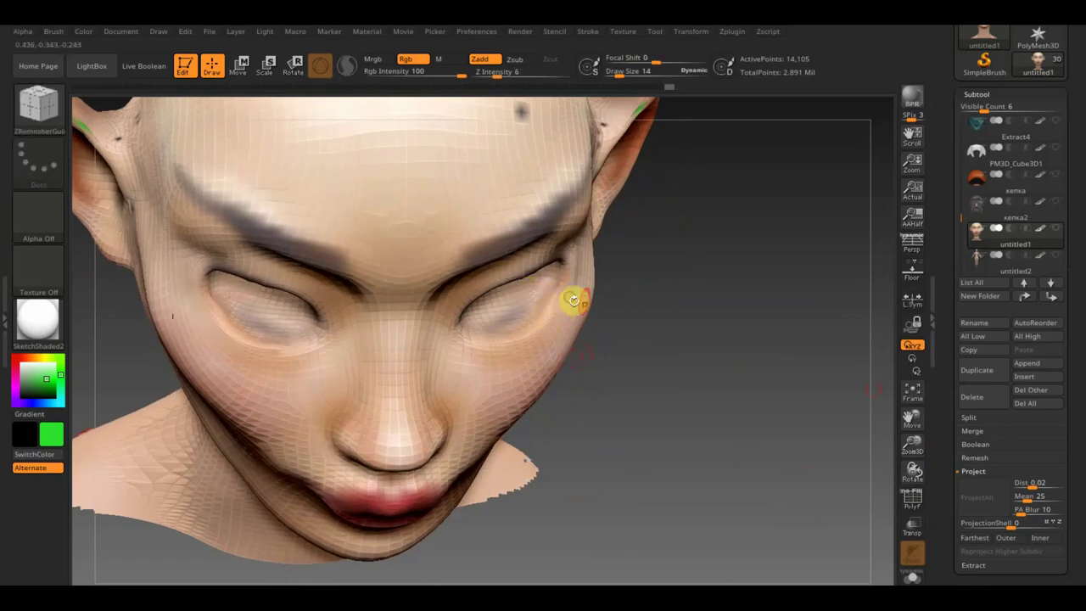
mouse_move(685, 376)
left_mouse_down()
mouse_move(671, 322)
mouse_move(698, 284)
mouse_move(790, 216)
mouse_move(797, 235)
left_mouse_up()
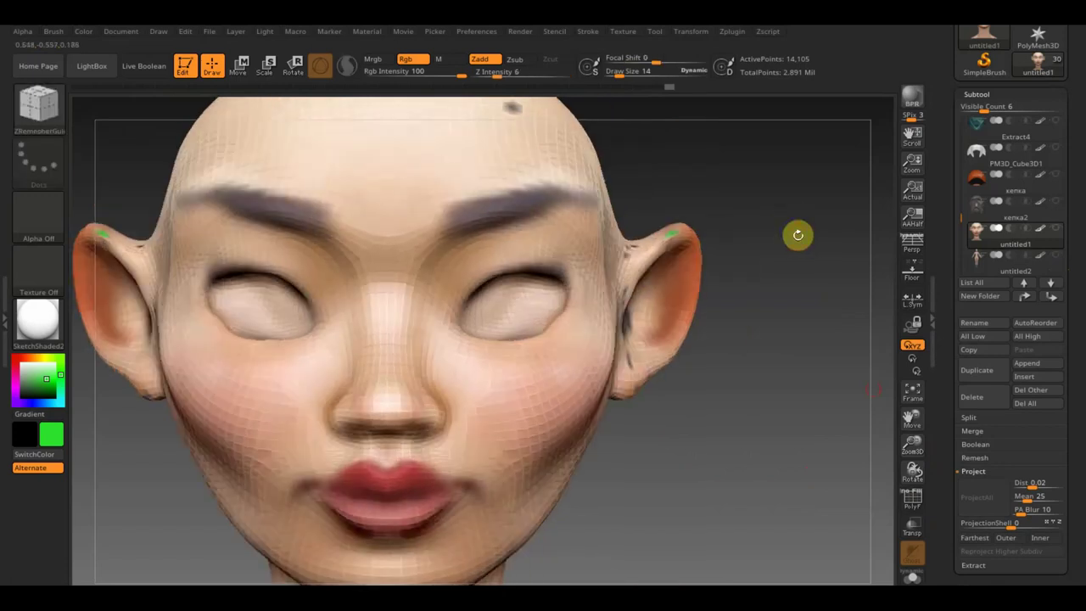
mouse_move(729, 411)
left_mouse_down()
mouse_move(720, 359)
mouse_move(701, 380)
mouse_move(565, 407)
mouse_move(659, 397)
mouse_move(701, 378)
mouse_move(710, 395)
mouse_move(720, 353)
left_mouse_up()
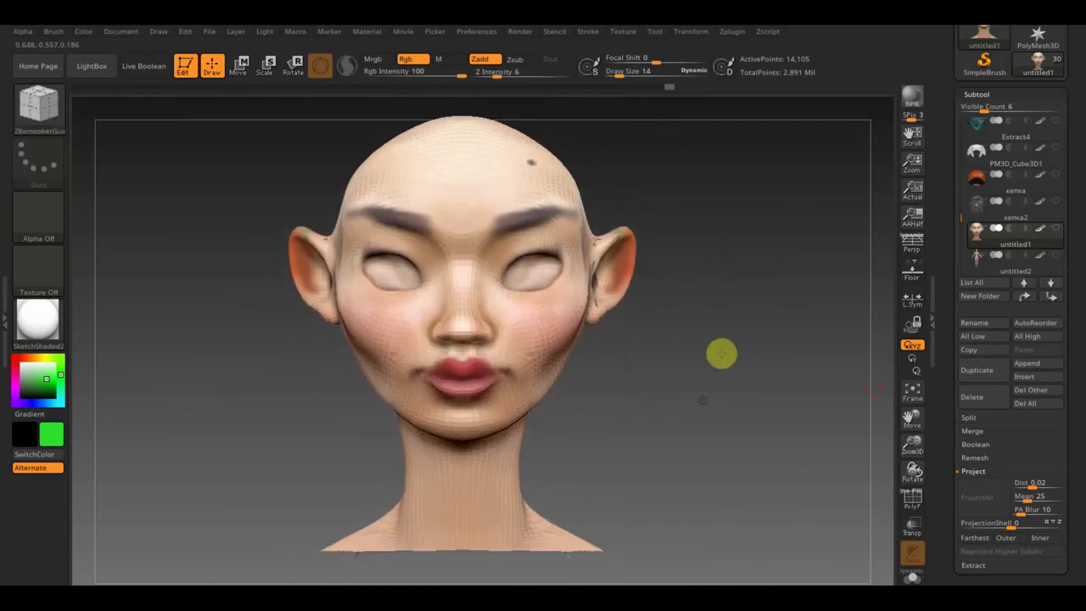
left_click(990, 583)
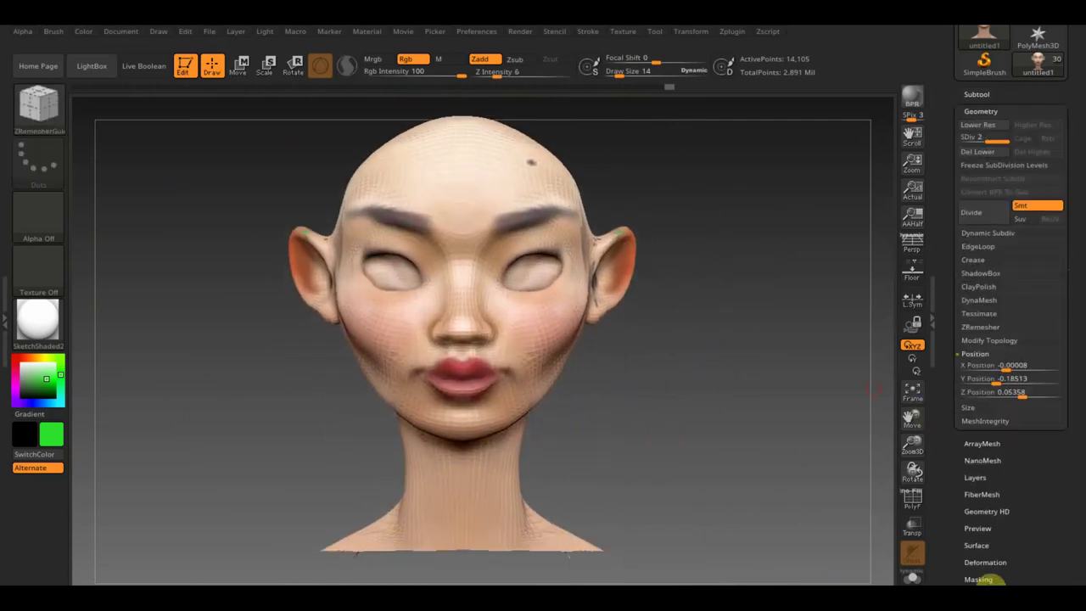
Lower the coloured head to SDiv 1 and tilt it to check the projected colour
left_click_drag(993, 142, 974, 145)
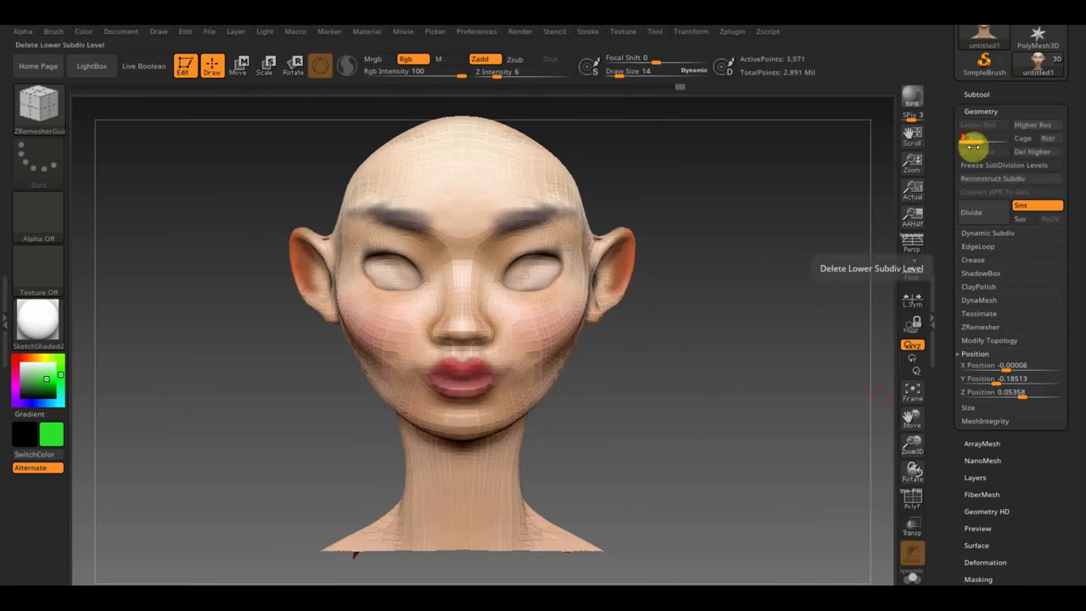
mouse_move(763, 332)
left_mouse_down()
mouse_move(734, 344)
mouse_move(734, 364)
mouse_move(755, 370)
mouse_move(772, 412)
mouse_move(744, 448)
mouse_move(755, 402)
mouse_move(763, 424)
mouse_move(746, 383)
mouse_move(770, 453)
mouse_move(763, 332)
mouse_move(776, 368)
mouse_move(758, 378)
mouse_move(756, 436)
mouse_move(756, 376)
mouse_move(734, 359)
mouse_move(730, 376)
mouse_move(721, 265)
mouse_move(703, 242)
mouse_move(751, 368)
mouse_move(651, 393)
mouse_move(761, 371)
mouse_move(800, 337)
mouse_move(785, 372)
mouse_move(771, 367)
left_mouse_up()
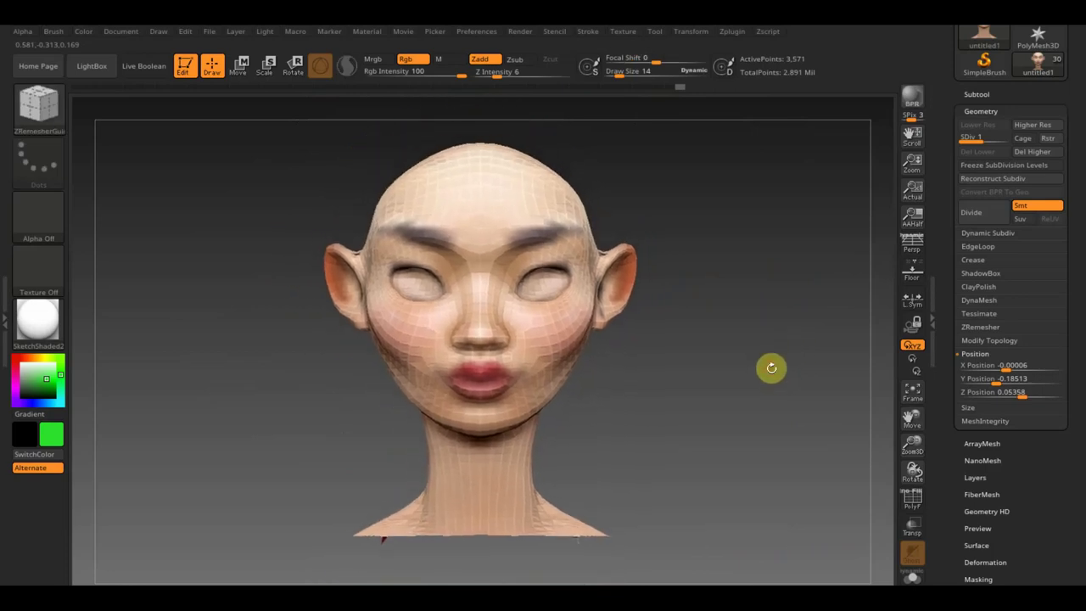